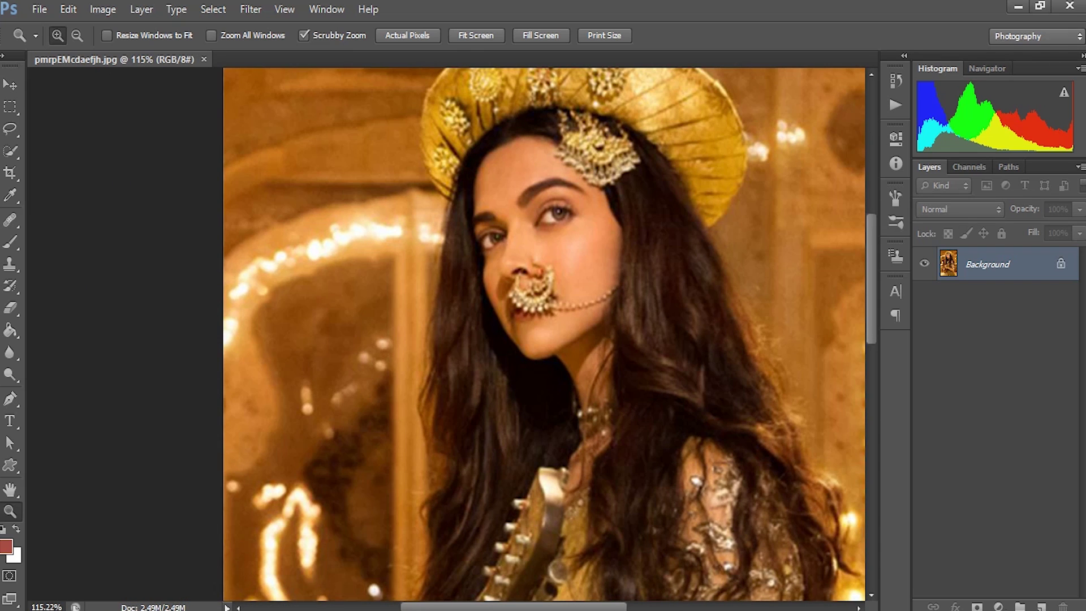
left_click_drag(543, 305, 479, 368)
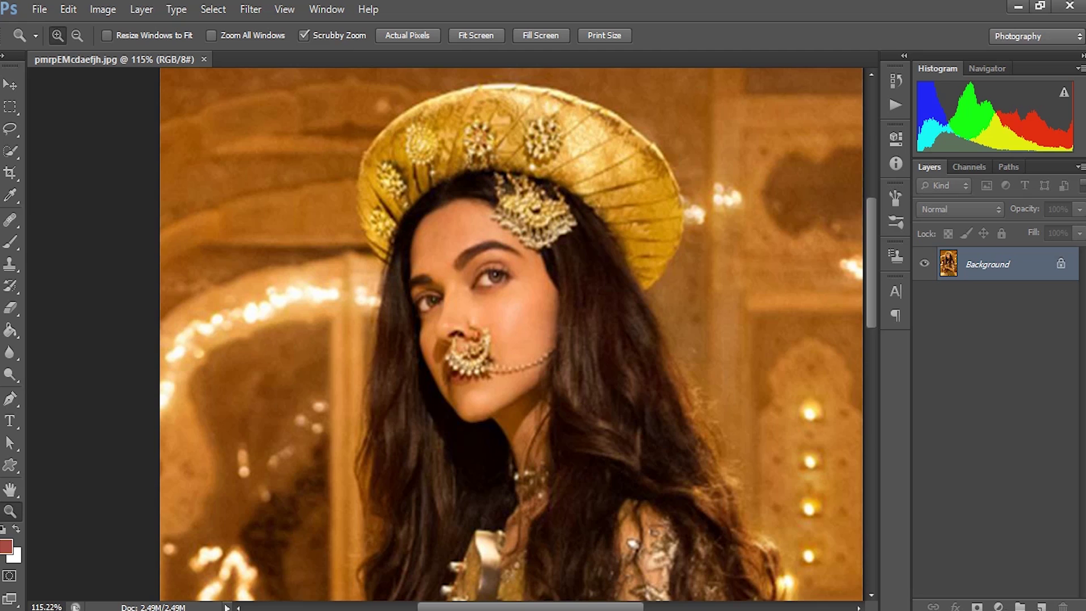
scroll(512, 333, "down", 2)
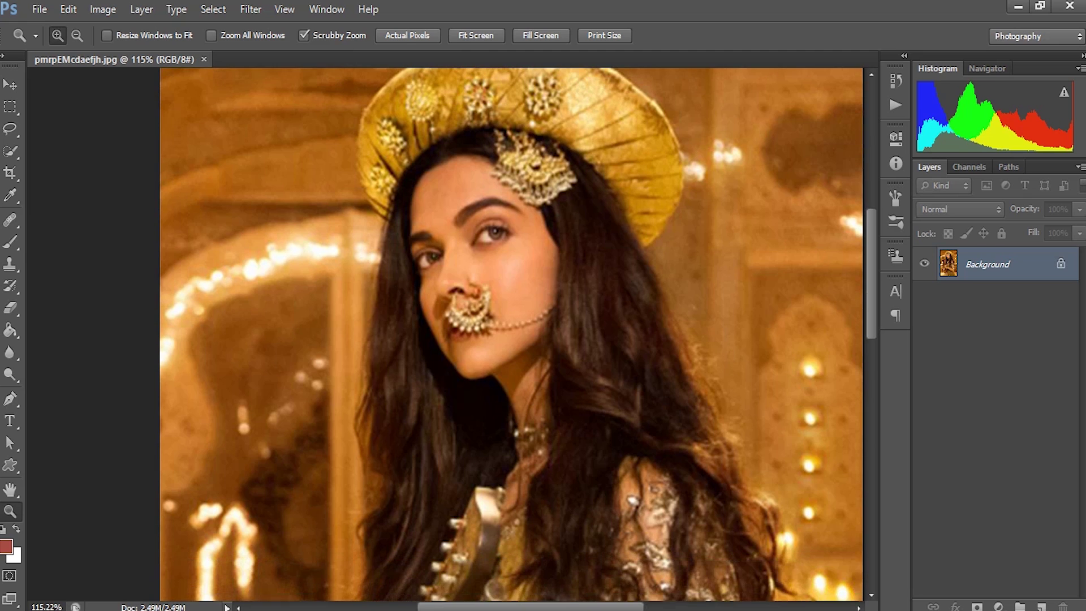
scroll(512, 334, "up", 4)
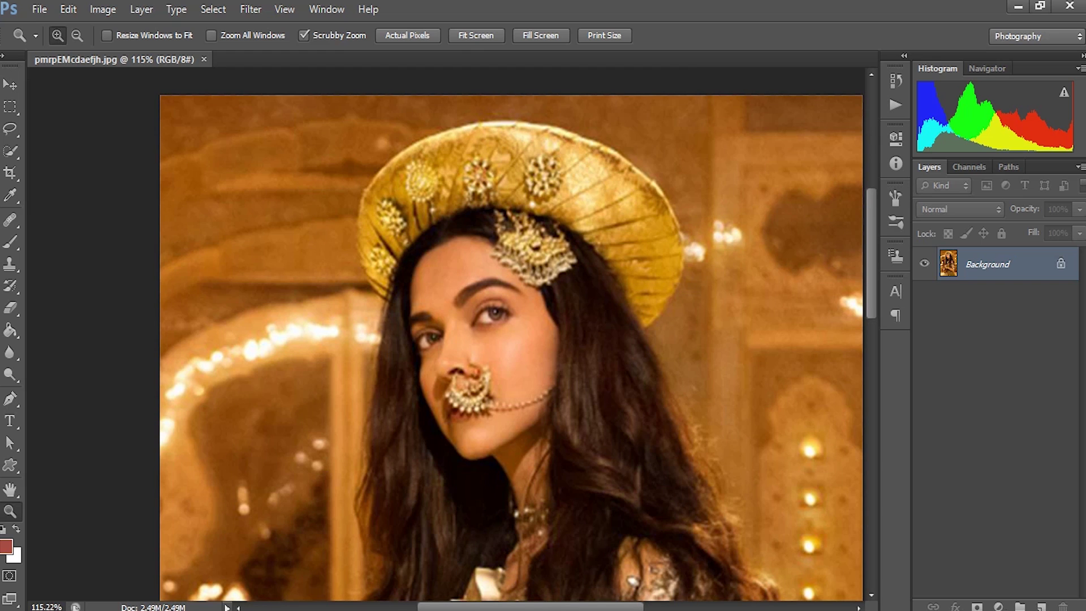
key("ctrl+minus")
Step: Duplicate the Background layer, keeping the suggested name
double_click(10, 489)
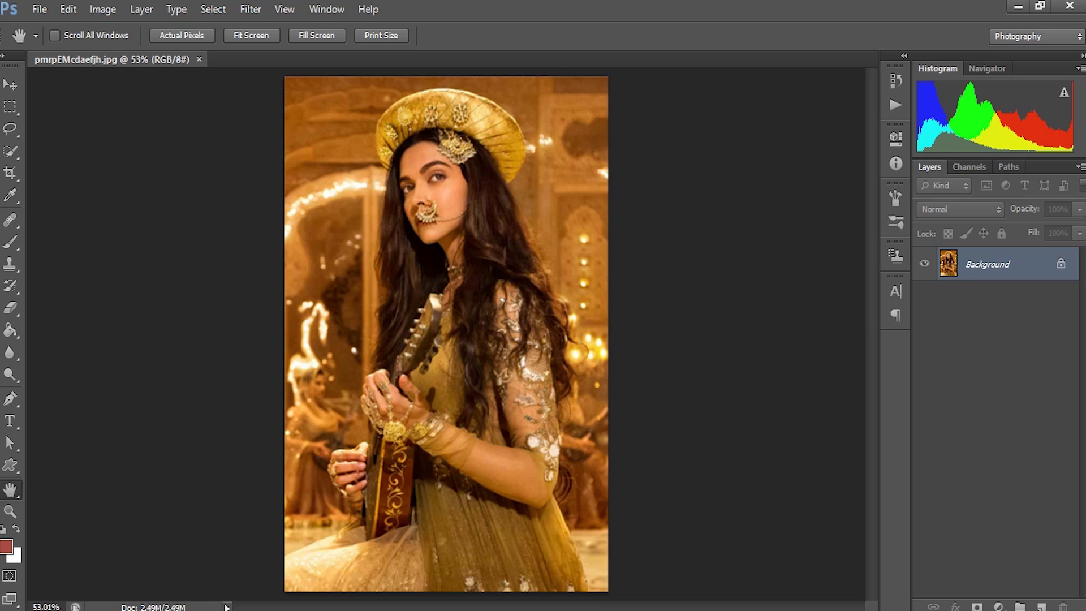
right_click(973, 261)
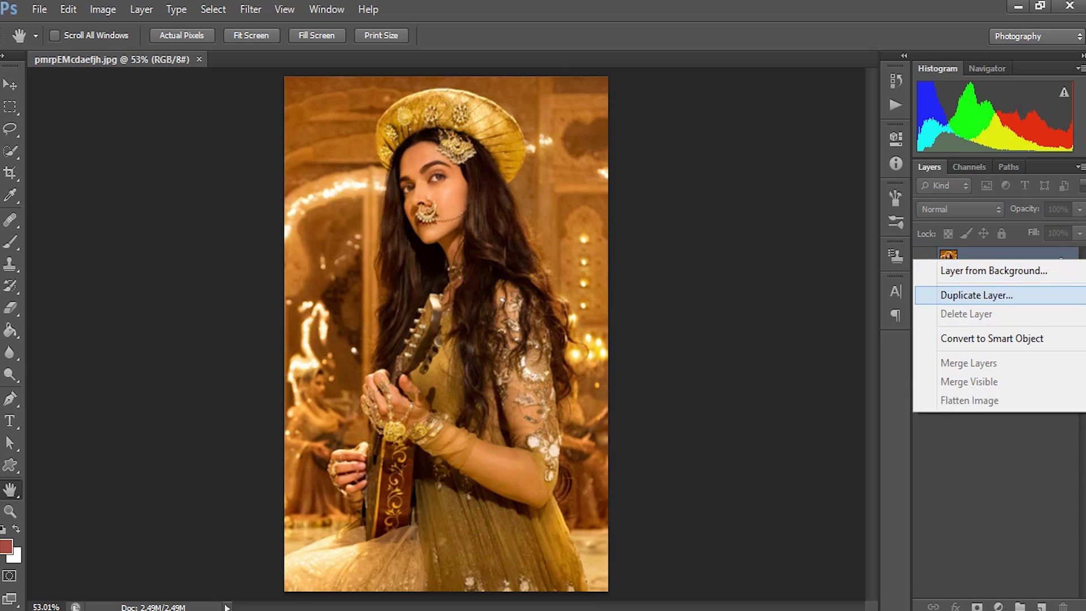
left_click(949, 293)
key("Return")
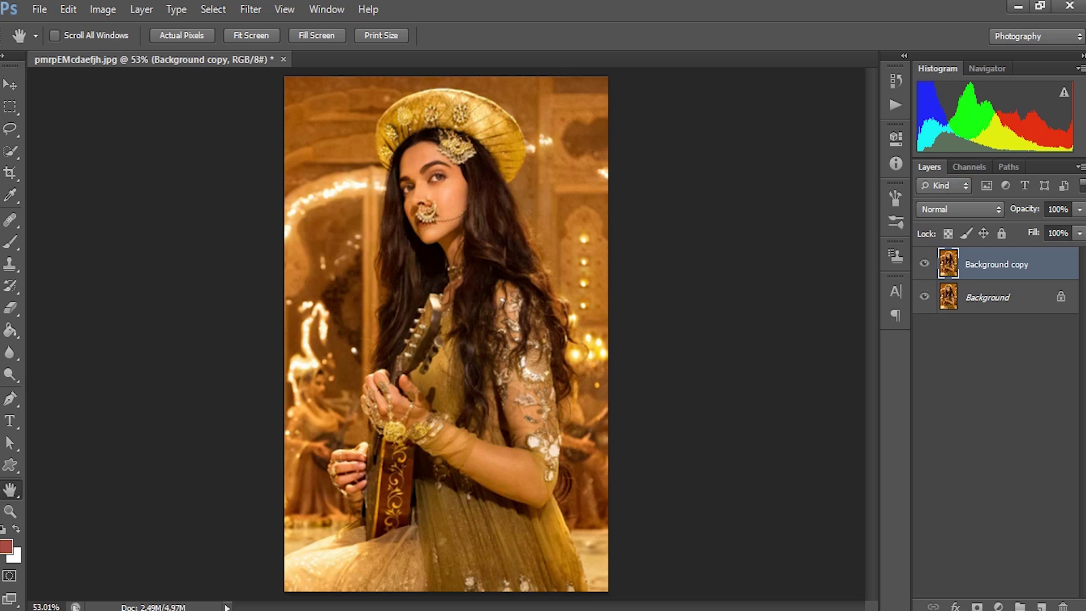
Step: Use the Quick Selection tool on the duplicated layer to select the woman's dress, arm, neck and face
key("v")
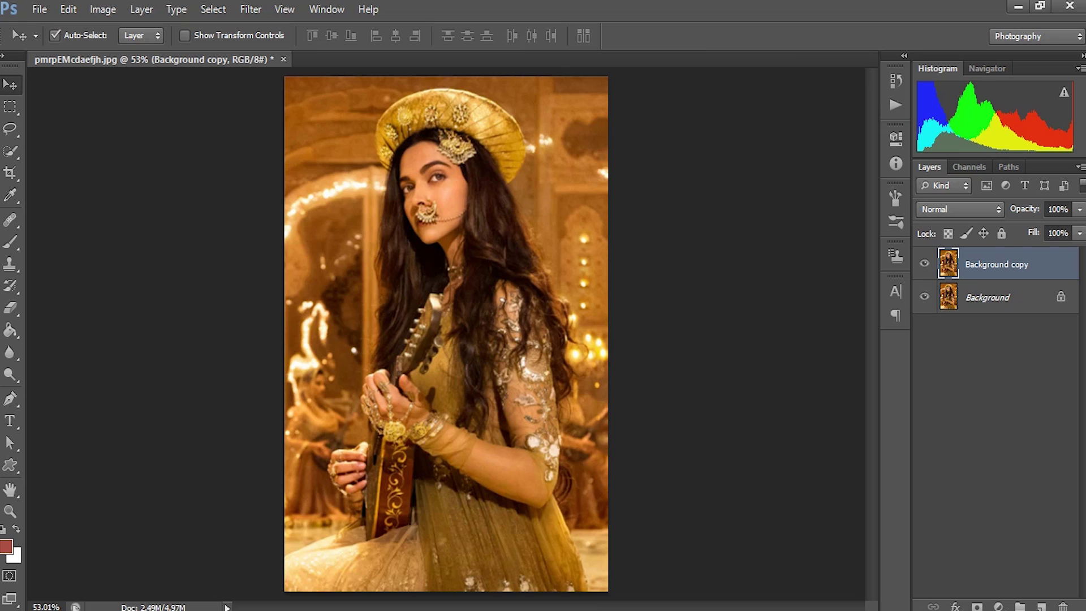
left_click(10, 151)
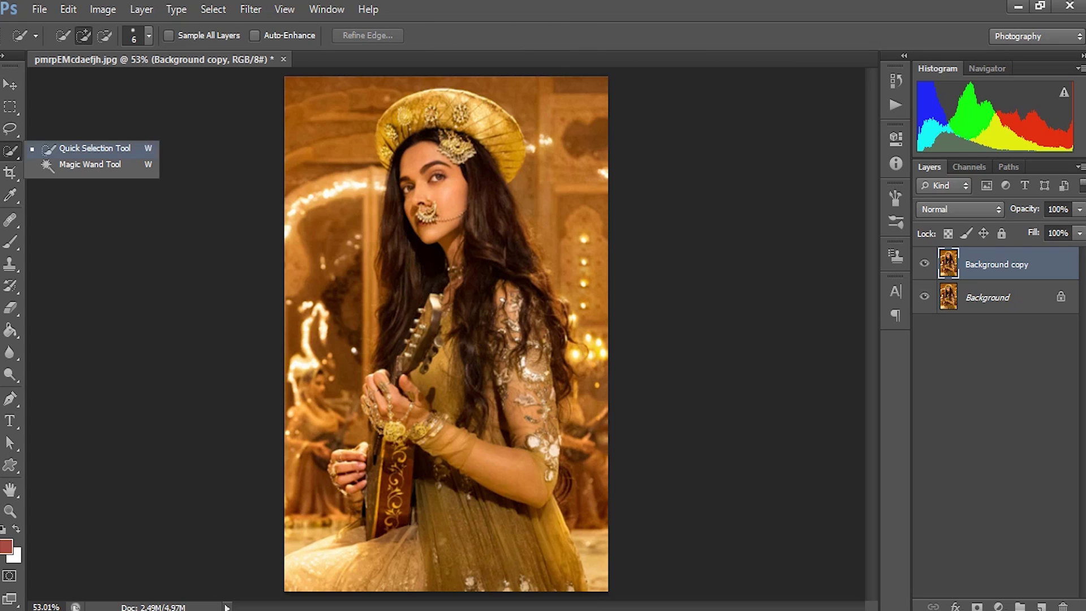
left_click(95, 149)
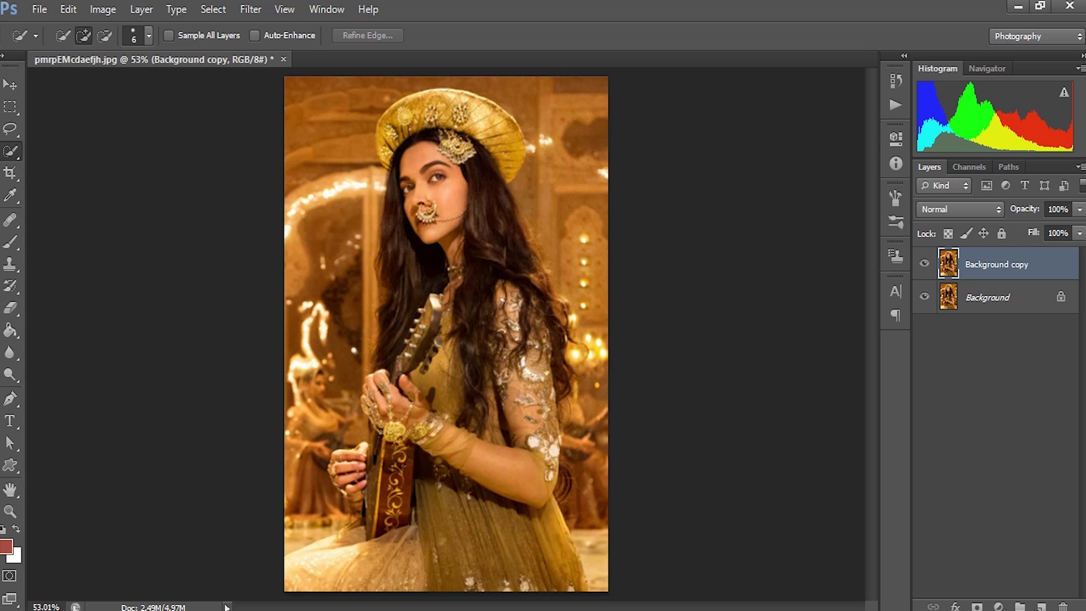
mouse_move(569, 591)
left_mouse_down()
mouse_move(535, 541)
mouse_move(473, 497)
mouse_move(489, 381)
mouse_move(450, 317)
mouse_move(487, 297)
mouse_move(455, 236)
mouse_move(412, 198)
mouse_move(410, 175)
mouse_move(430, 162)
left_mouse_up()
mouse_move(447, 481)
left_mouse_down()
mouse_move(390, 551)
mouse_move(393, 486)
left_mouse_up()
left_click_drag(520, 452, 529, 401)
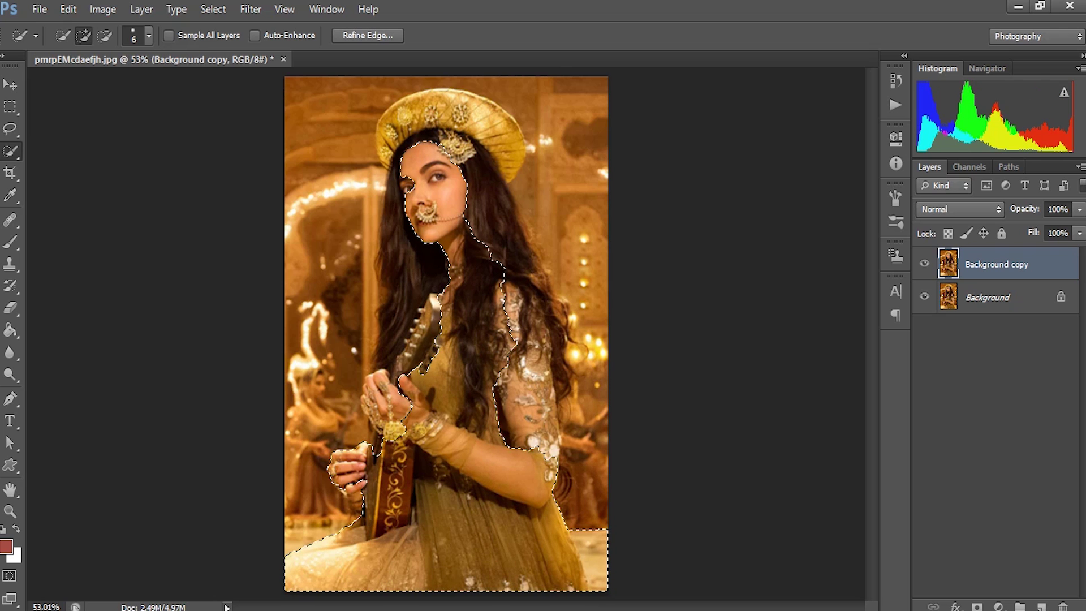
Step: Add the woman's hands, embroidered sleeve, long hair and golden hat to the selection
left_click_drag(399, 410, 381, 390)
left_click_drag(362, 461, 346, 472)
left_click_drag(523, 339, 484, 187)
mouse_move(435, 272)
left_mouse_down()
mouse_move(424, 340)
mouse_move(393, 243)
mouse_move(390, 136)
mouse_move(444, 113)
mouse_move(506, 155)
left_mouse_up()
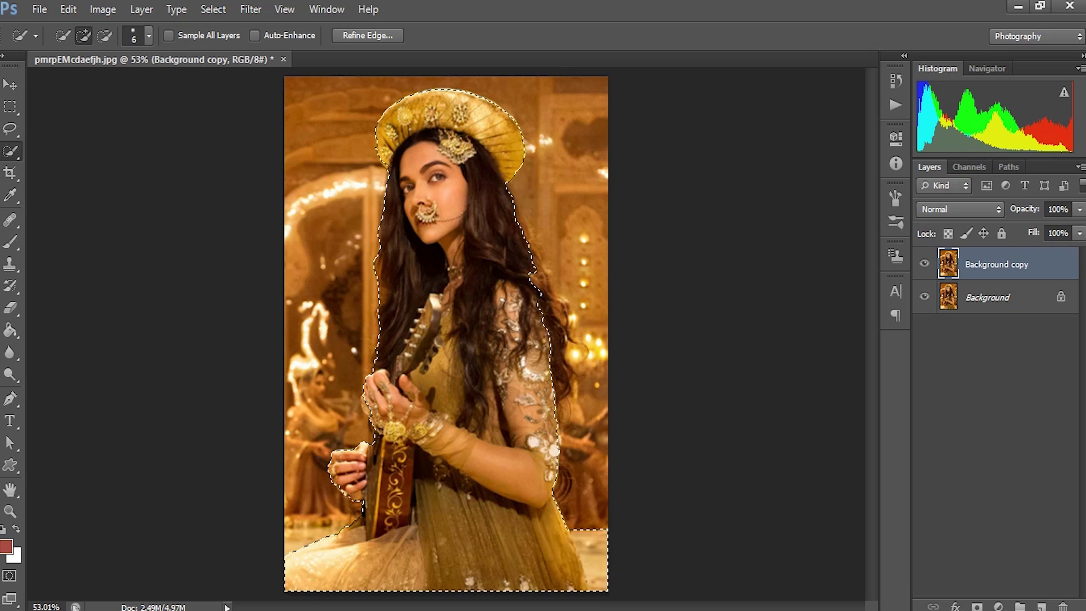
Step: Extend the selection over the missed outer hair strands beside the embroidered sleeve, from the shoulder down to the elbow
key("ctrl+plus")
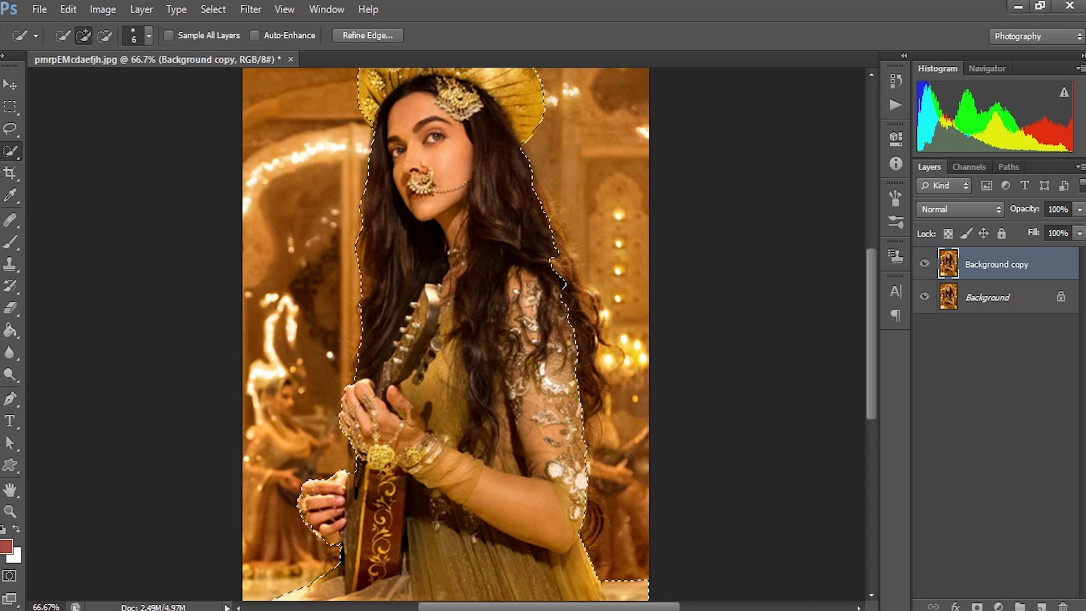
left_click_drag(535, 184, 544, 205)
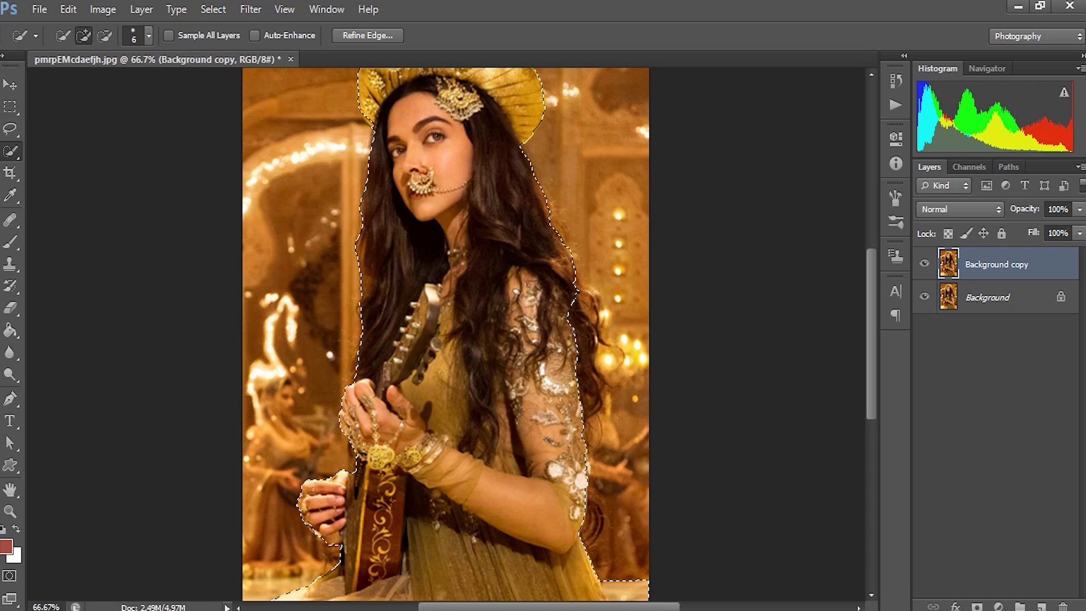
left_click_drag(584, 306, 592, 402)
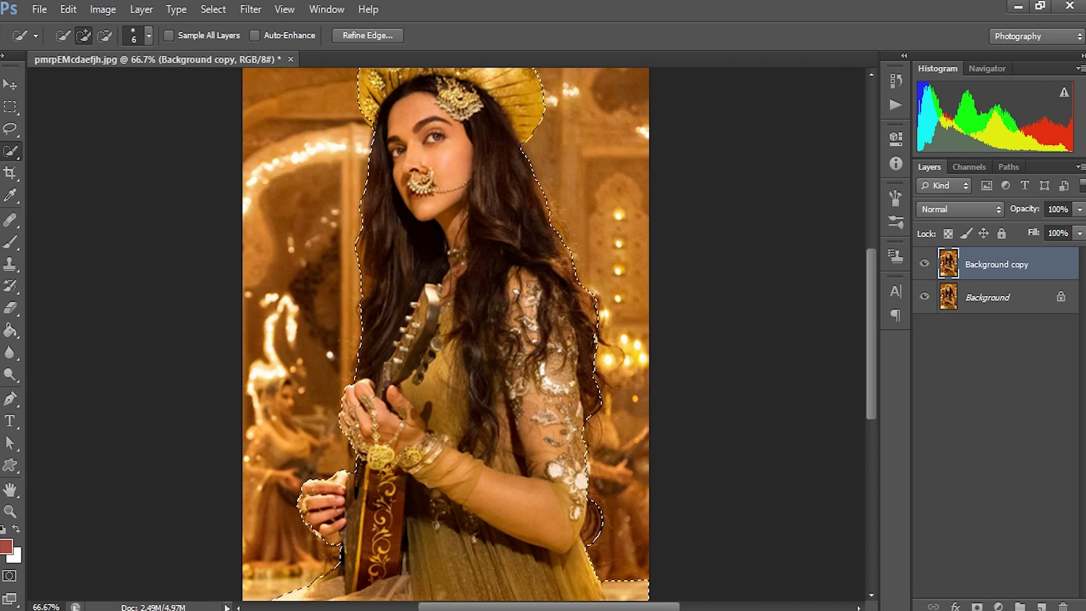
Step: Subtract the patch of floor beside the lower edge of the dress from the selection
scroll(445, 334, "down", 5)
key("alt")
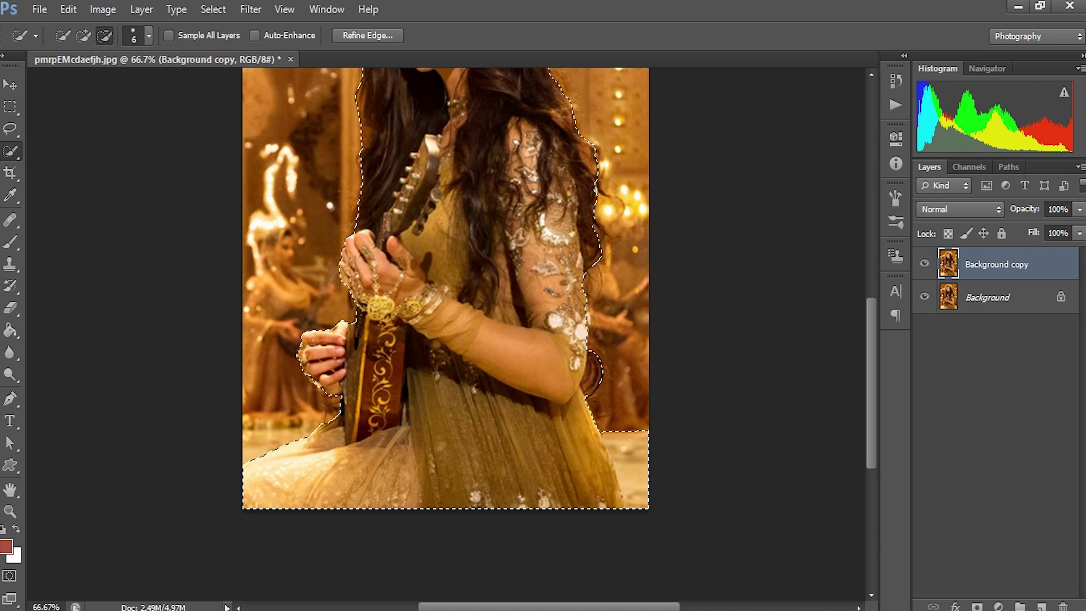
left_click_drag(630, 452, 635, 487)
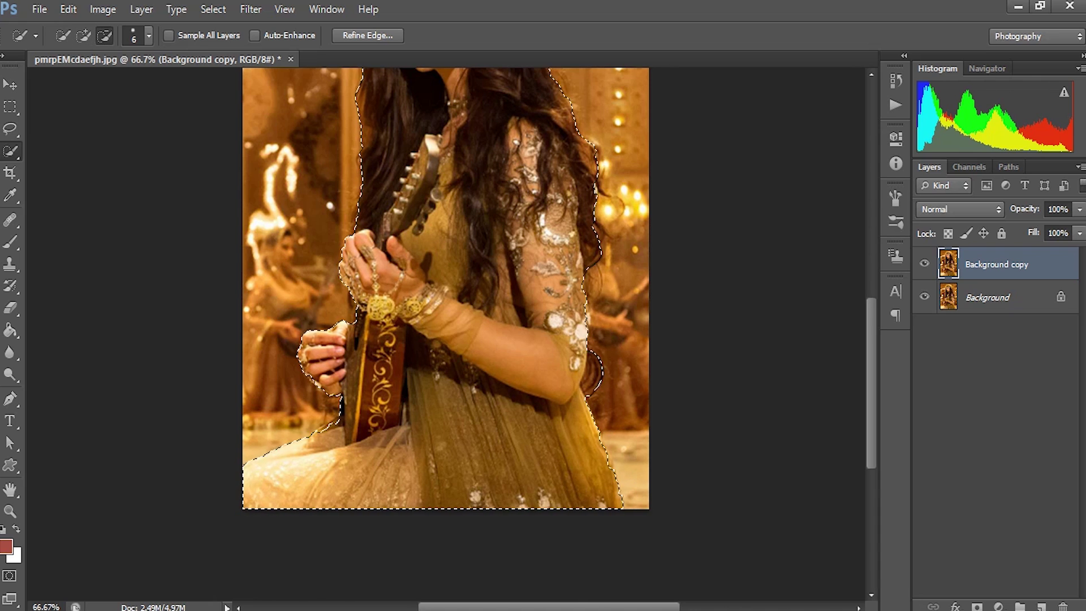
Step: Add a layer mask to the duplicated layer from the selection and hide the Background layer
scroll(446, 333, "up", 7)
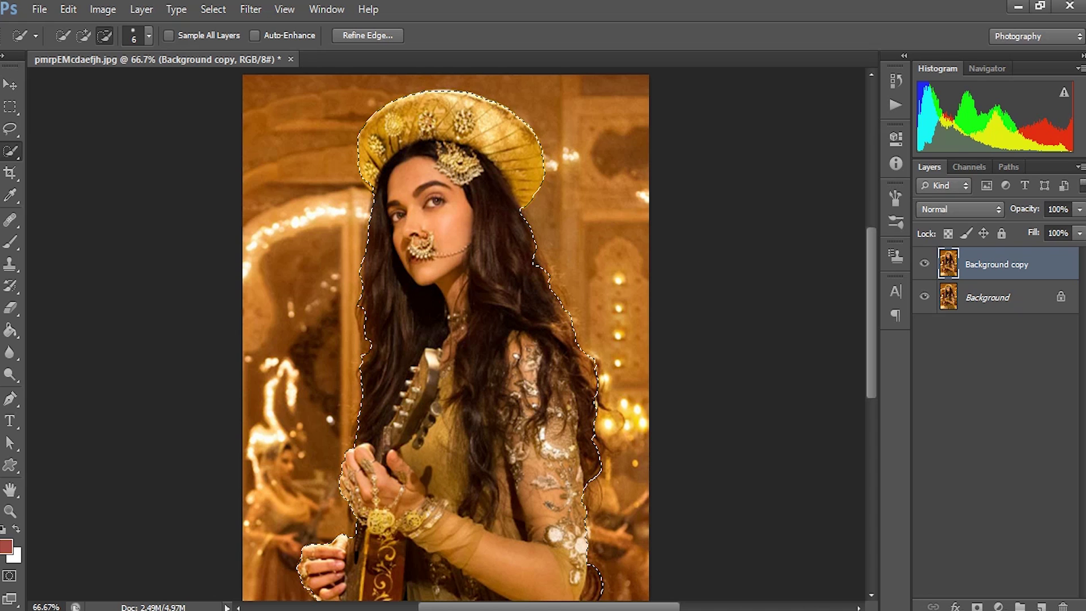
scroll(446, 333, "down", 5)
scroll(445, 334, "up", 4)
scroll(446, 334, "up", 2)
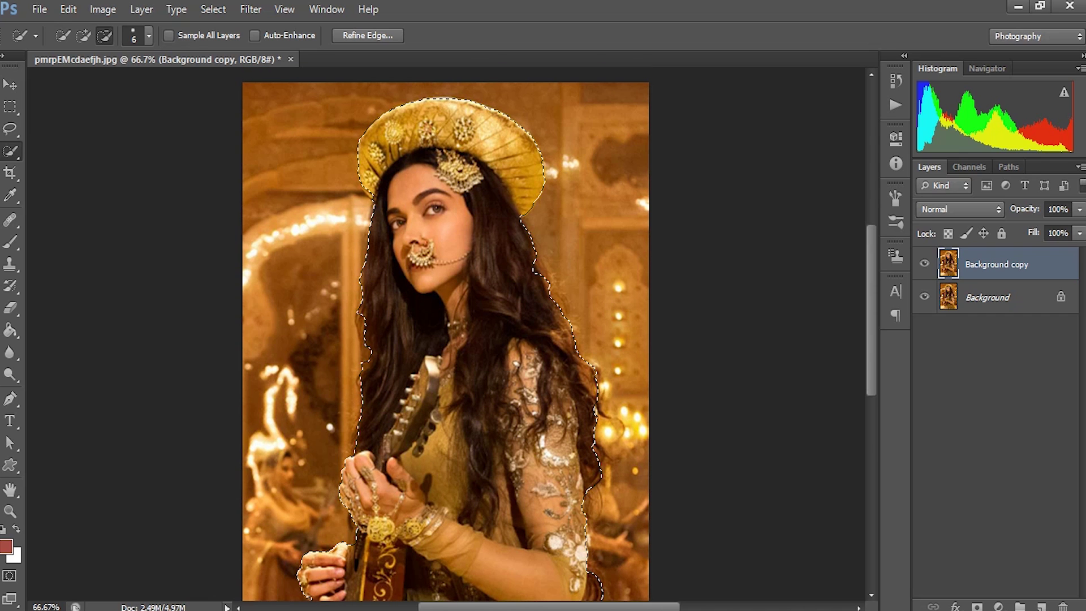
left_click(977, 605)
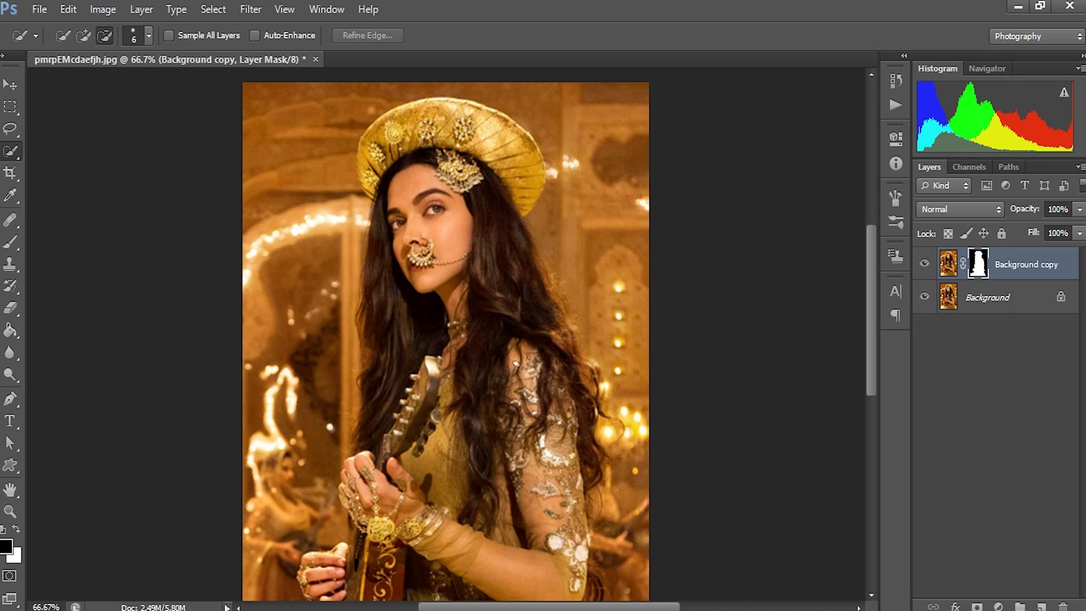
left_click(923, 296)
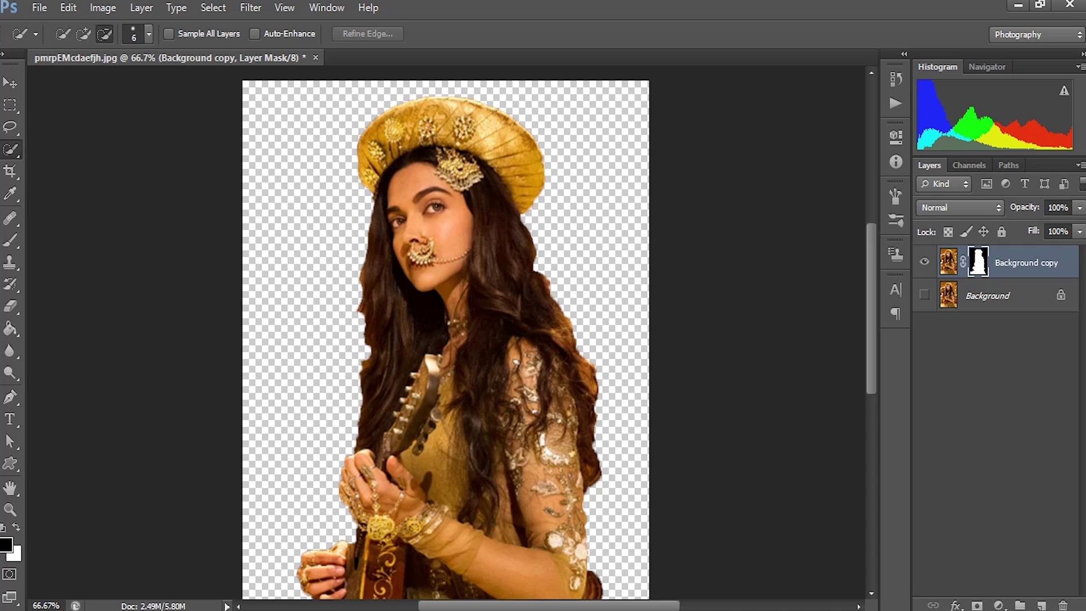
Step: Start Refine Mask on the layer mask, with the view mode On Layers and an edge radius of 0.5 px
right_click(978, 261)
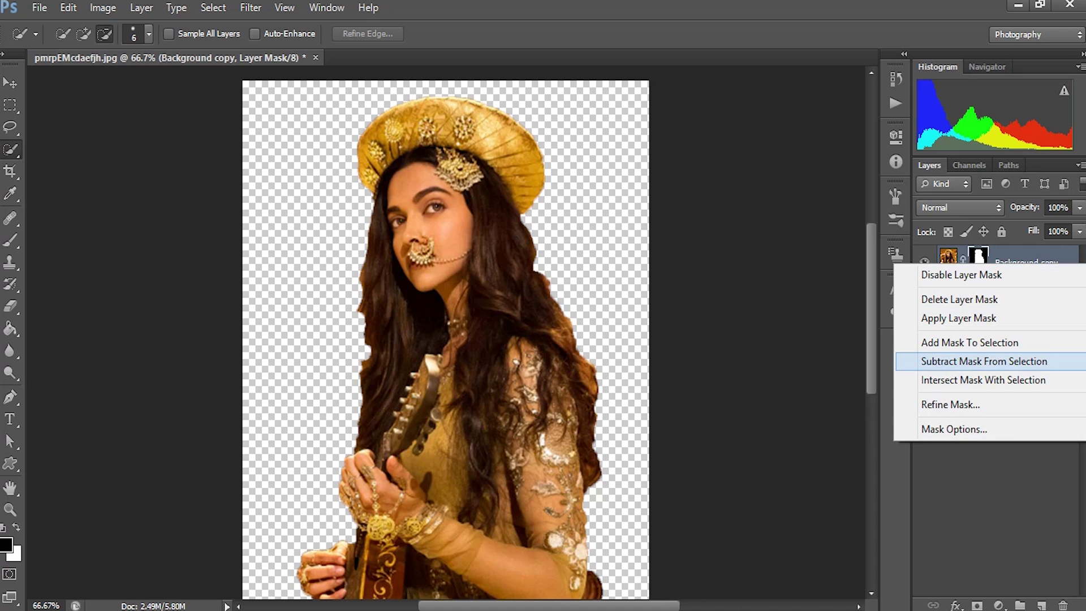
left_click(950, 403)
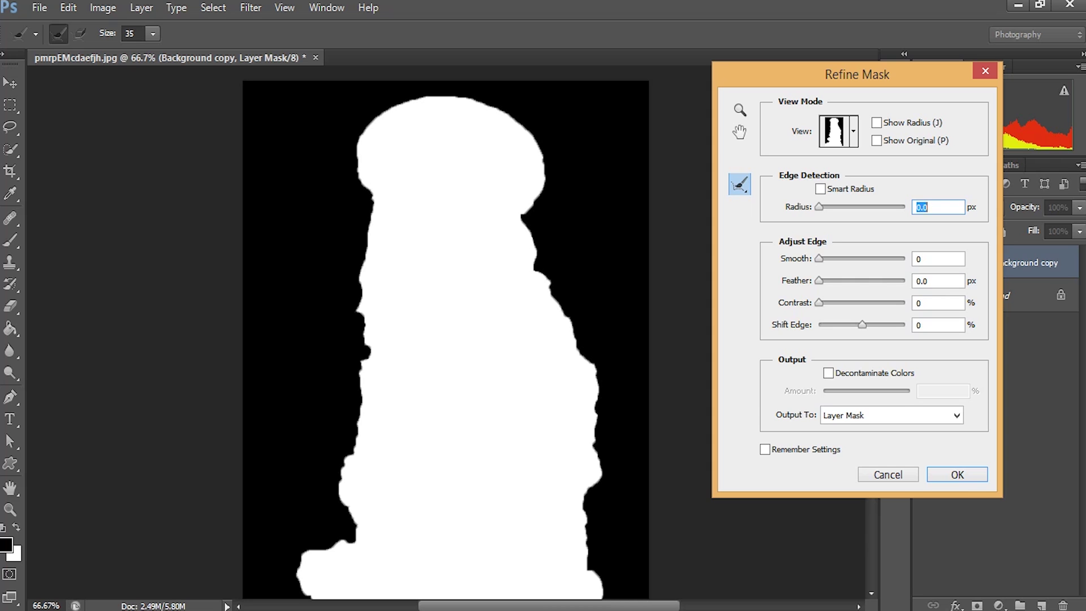
left_click(853, 132)
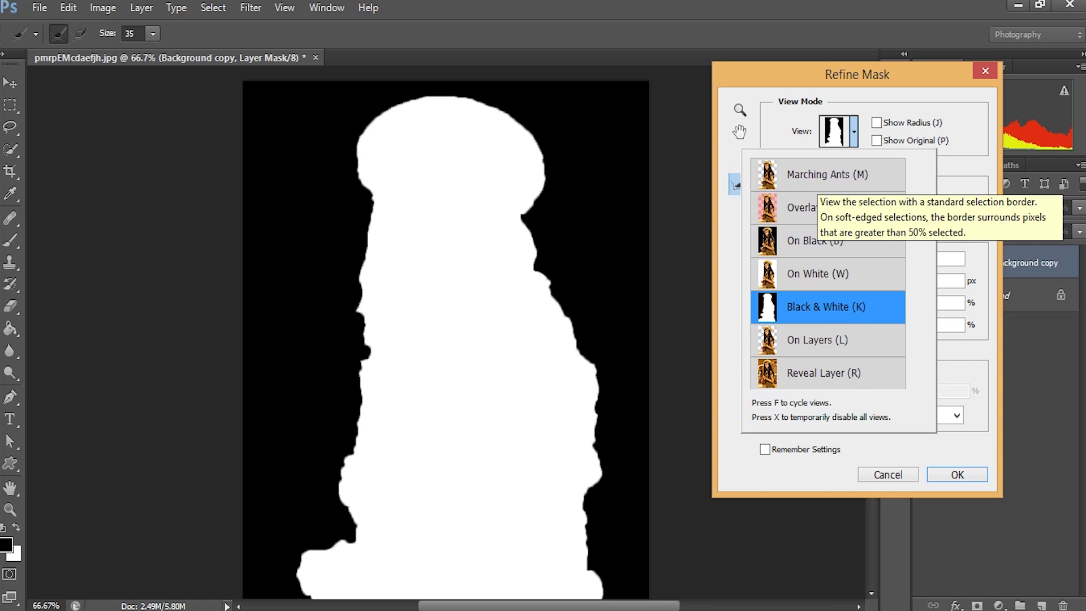
left_click(802, 341)
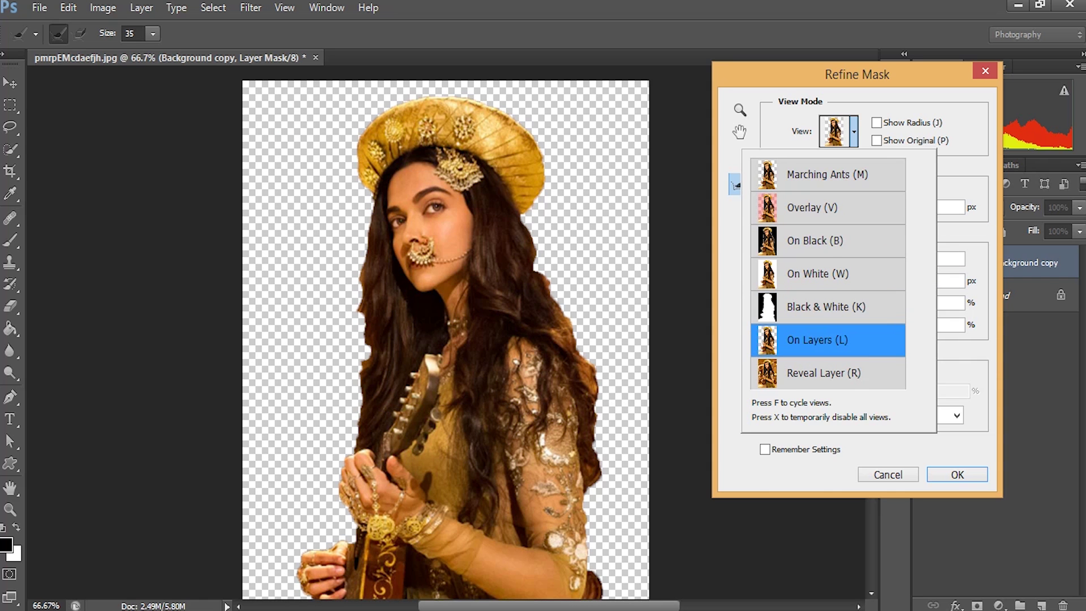
left_click(854, 132)
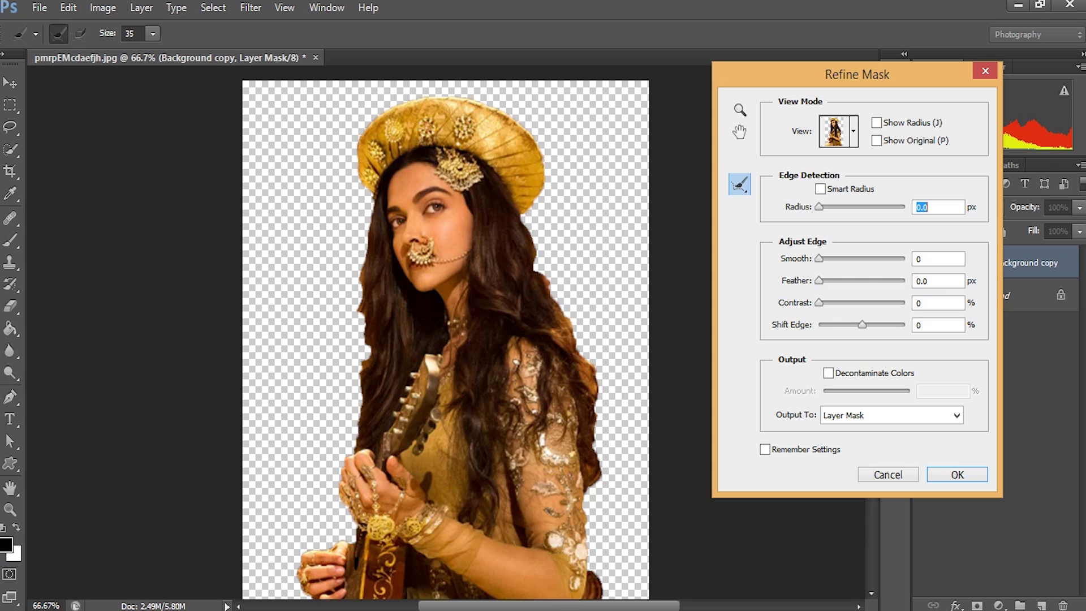
type(".5")
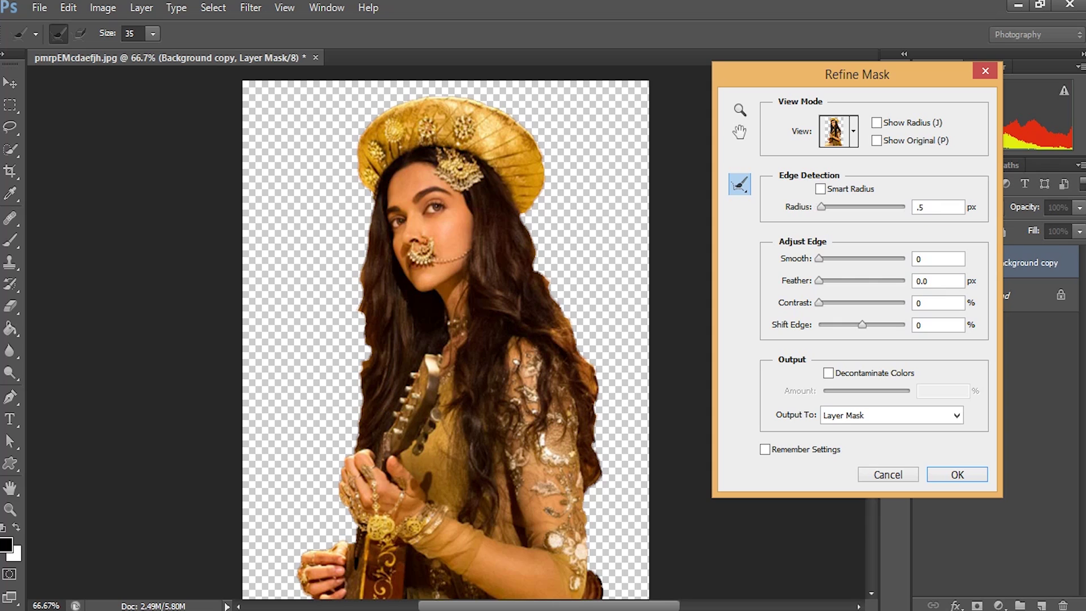
key("Return")
Step: Brush the Refine Radius tool along the hair edges on both sides of the woman and apply the refined mask
left_click_drag(362, 362, 358, 364)
left_click_drag(359, 267, 364, 365)
left_click_drag(360, 384, 357, 423)
mouse_move(539, 236)
left_mouse_down()
mouse_move(543, 286)
mouse_move(598, 376)
mouse_move(591, 386)
left_mouse_up()
left_click(597, 471)
left_click_drag(597, 575, 599, 591)
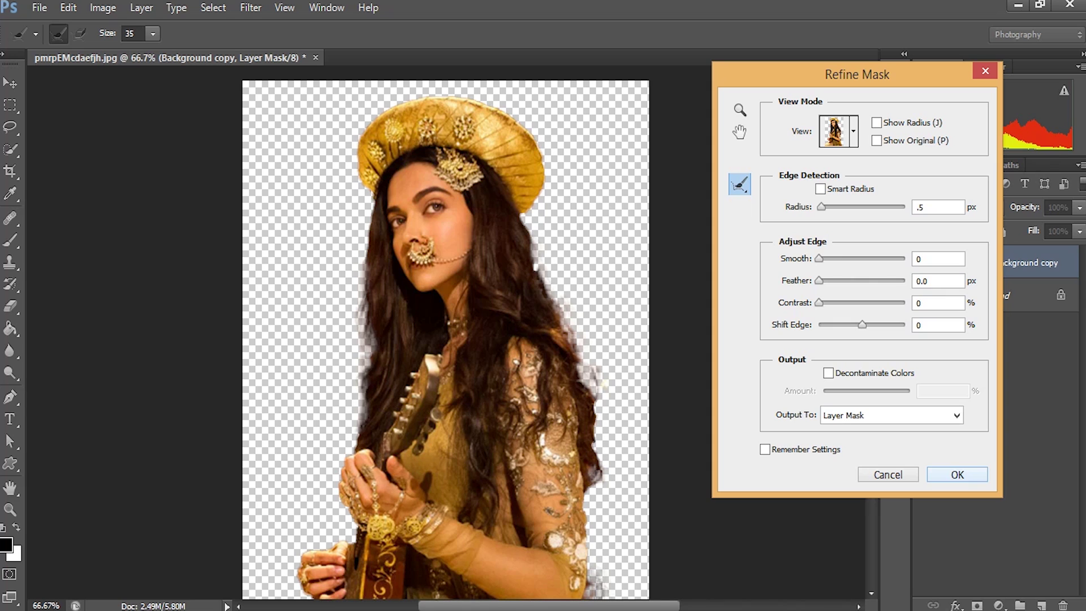
key("Return")
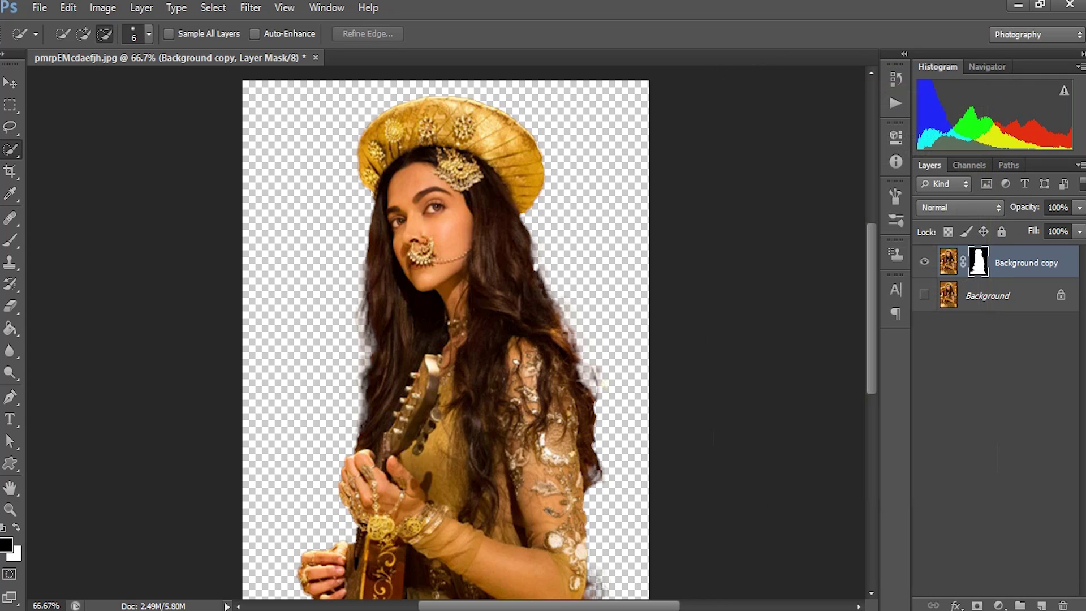
Step: Refine the layer mask again with radius 1 px, smooth 1 and contrast 1%, and apply it
right_click(978, 261)
left_click(958, 317)
right_click(977, 262)
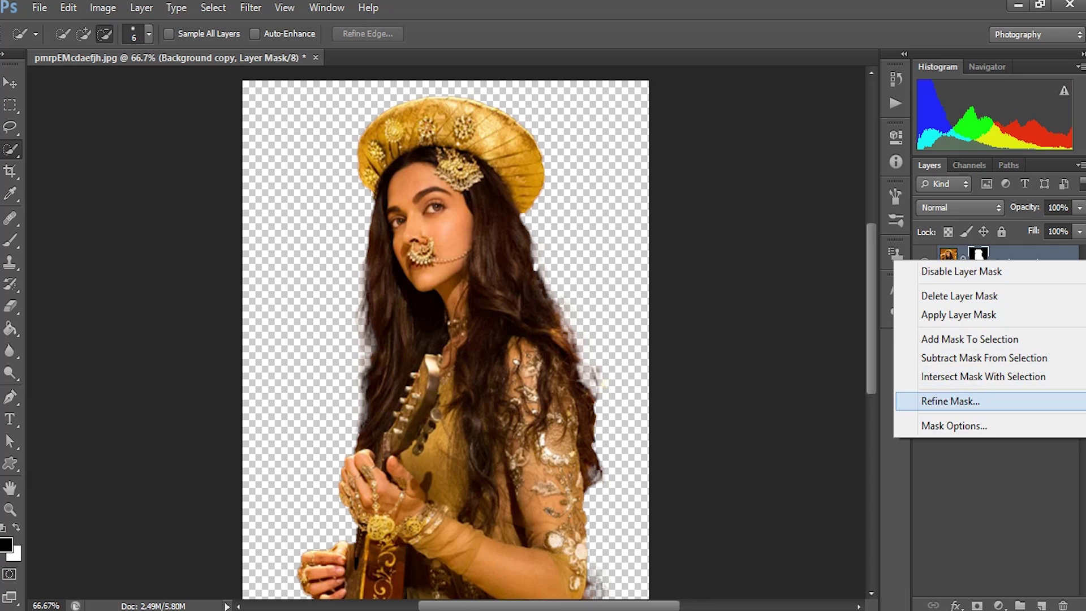
left_click(949, 401)
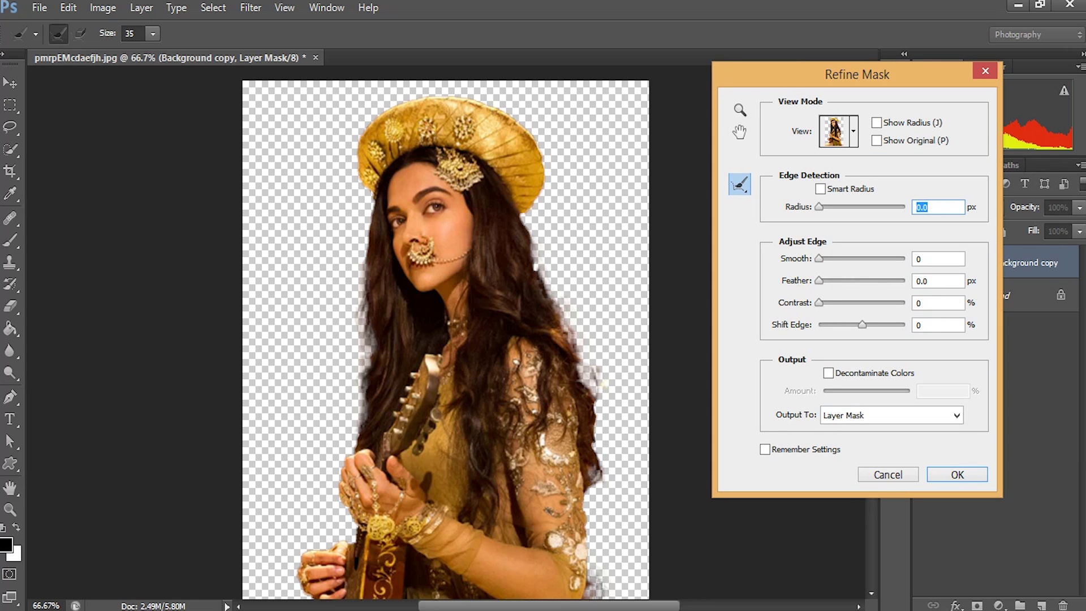
type("1")
key("Tab")
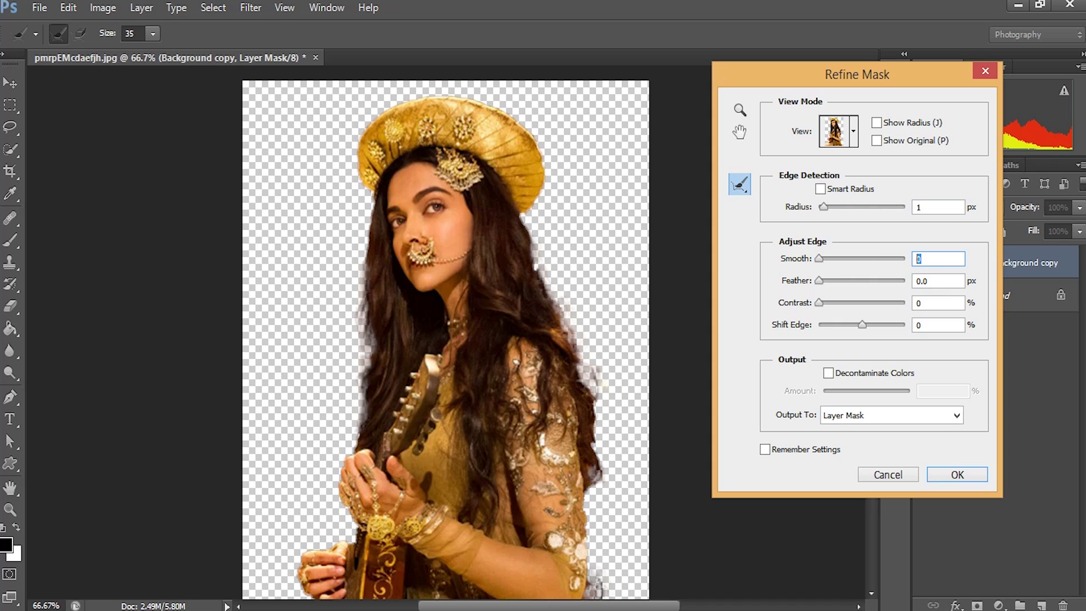
type("1")
left_click_drag(927, 303, 885, 308)
type("1")
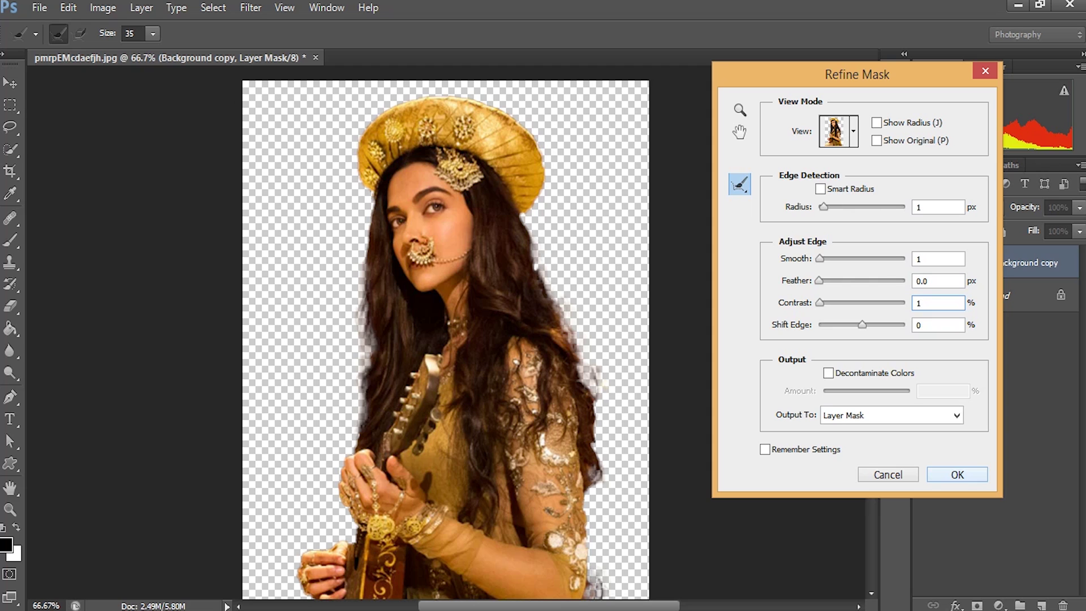
key("Return")
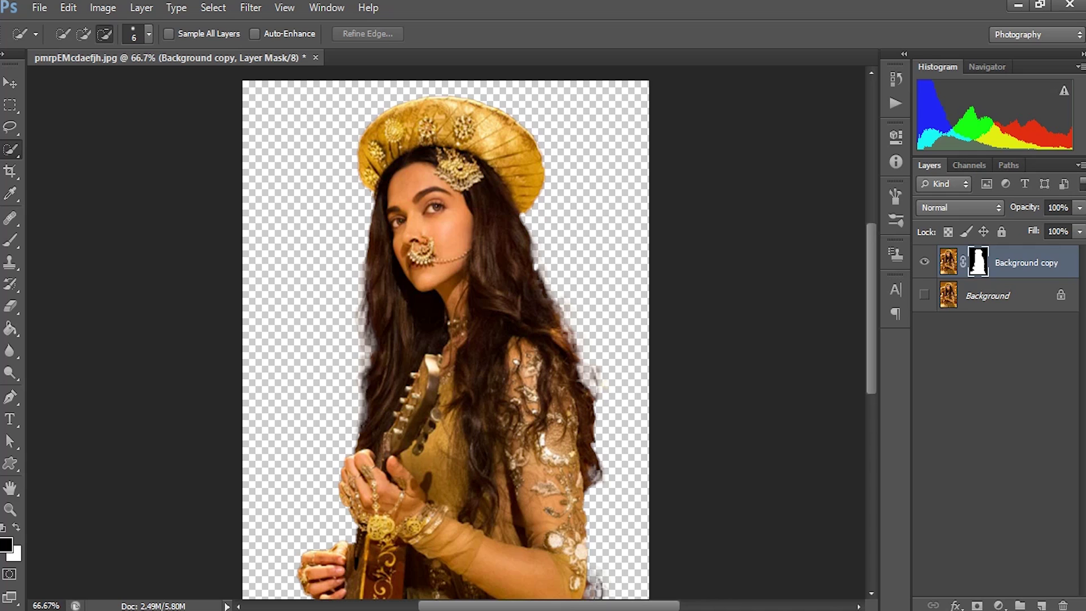
Step: Create a new empty layer directly above the hidden Background layer, below the masked cutout
left_click(995, 296)
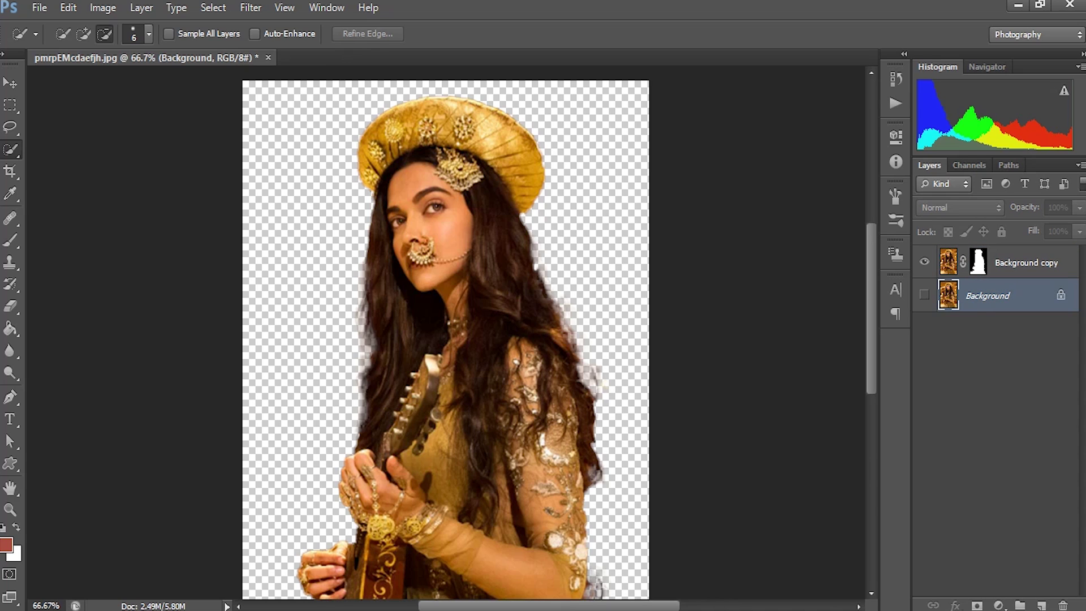
left_click(1042, 604)
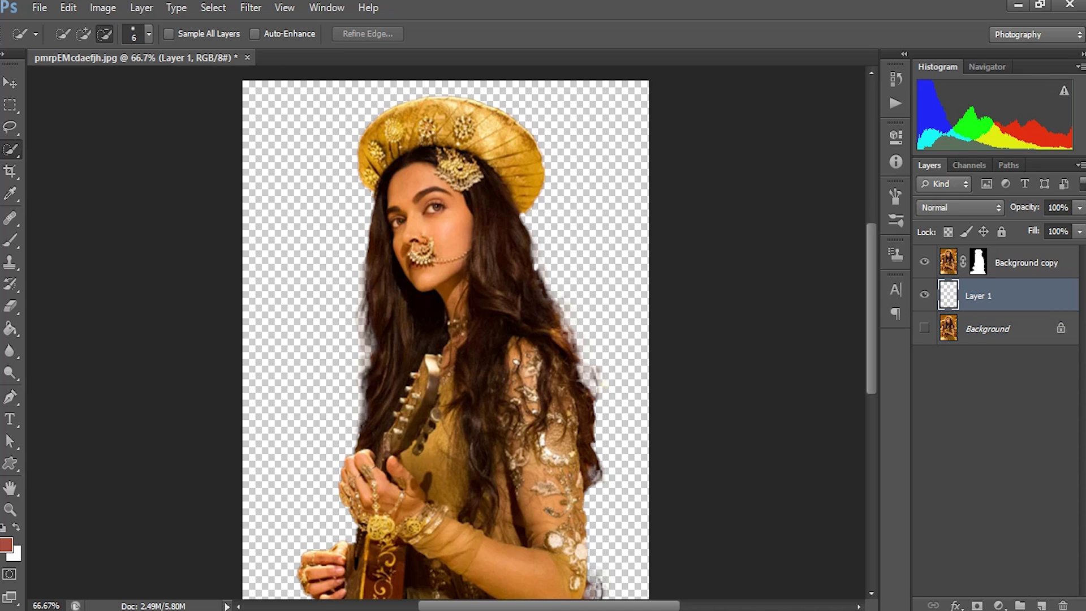
Step: Set the foreground colour to orange ffae26 and fill the empty layer behind the woman with it
left_click(6, 544)
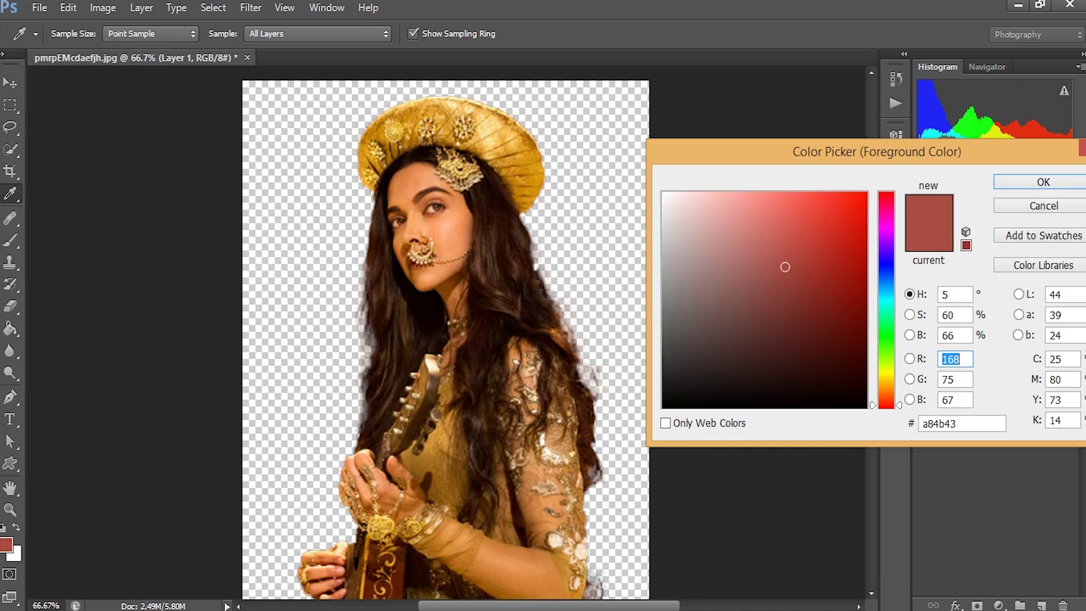
left_click(526, 189)
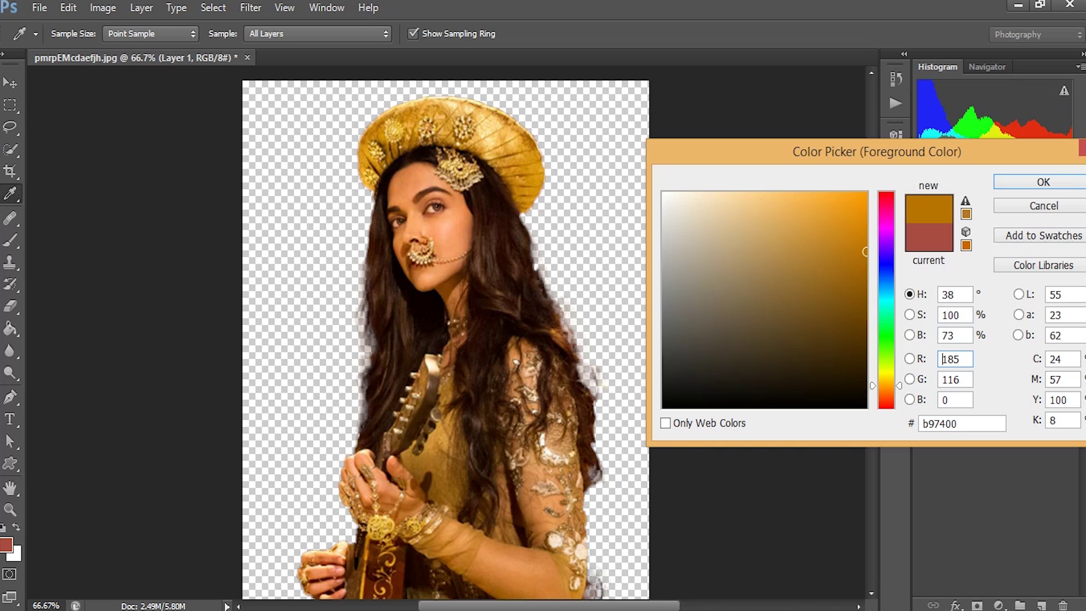
left_click_drag(865, 251, 837, 193)
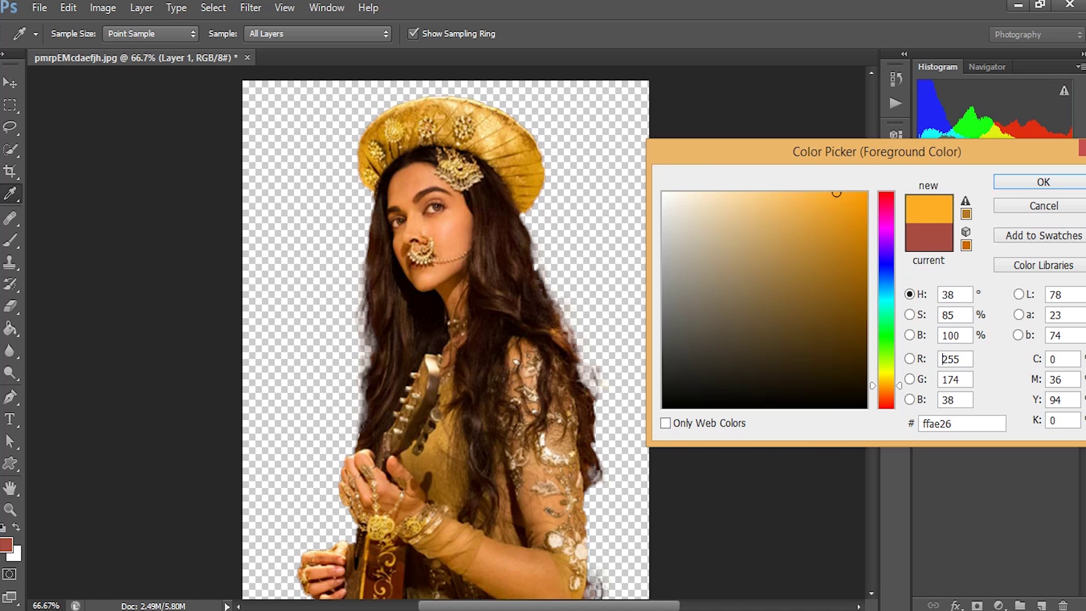
left_click(1043, 182)
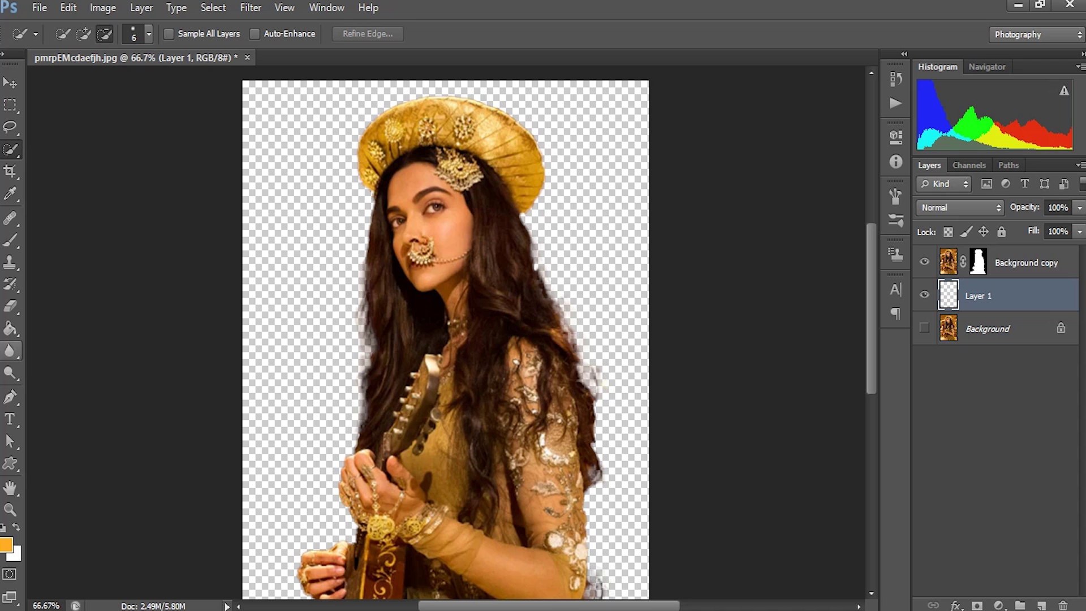
left_click(10, 329)
left_click(308, 243)
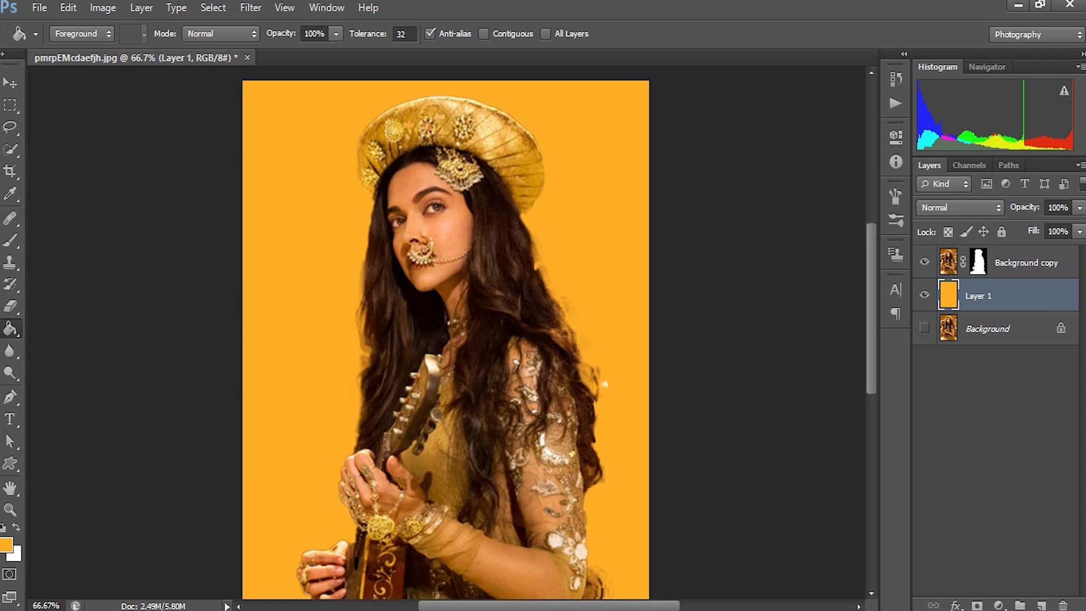
key("v")
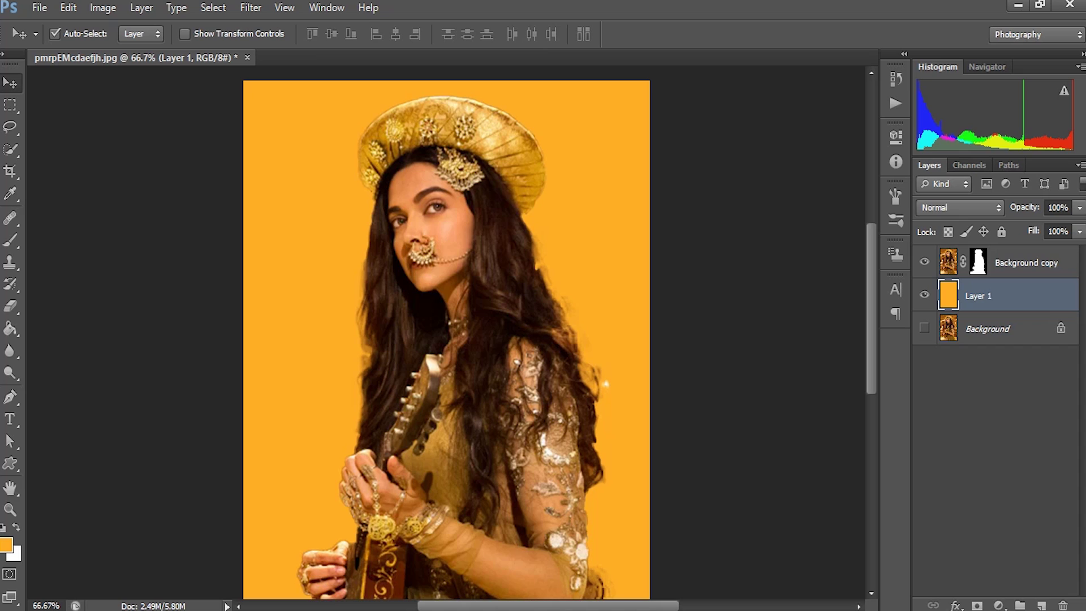
Step: Draw a Pen tool shape about 808 by 966 px behind the woman, with a wavy upper edge rising to the right and covering the canvas below
key("p")
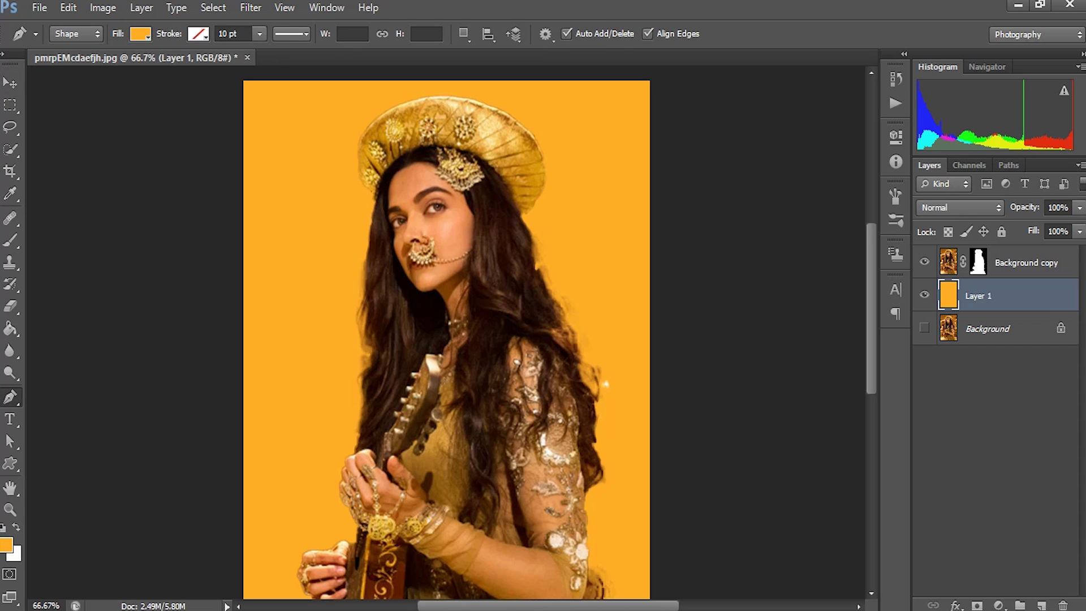
left_click(239, 381)
left_click_drag(400, 351, 502, 366)
left_click_drag(584, 269, 600, 242)
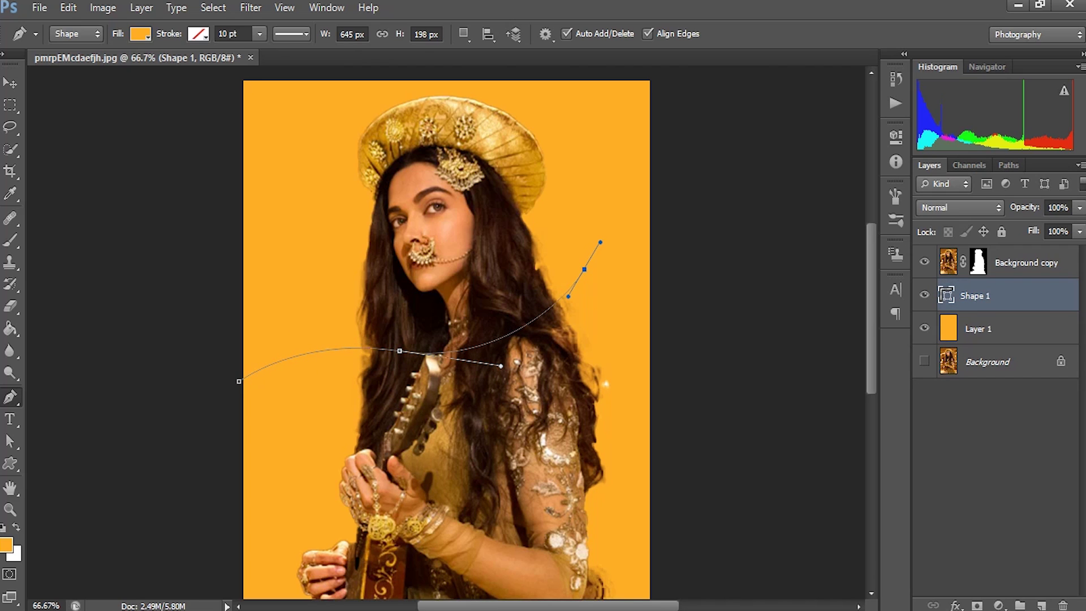
left_click_drag(658, 189, 683, 176)
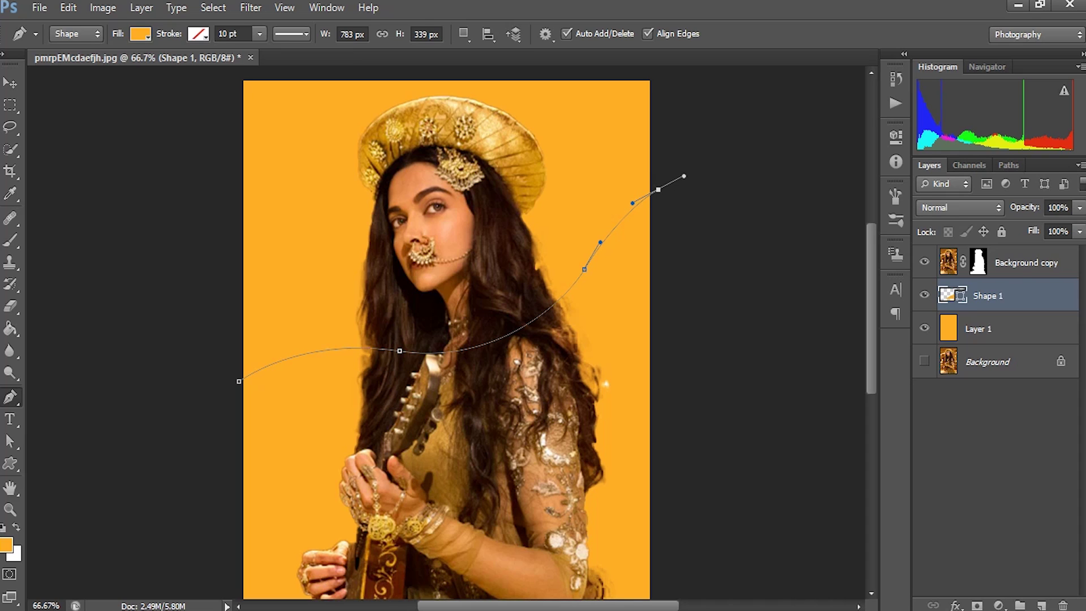
scroll(557, 331, "down", 5)
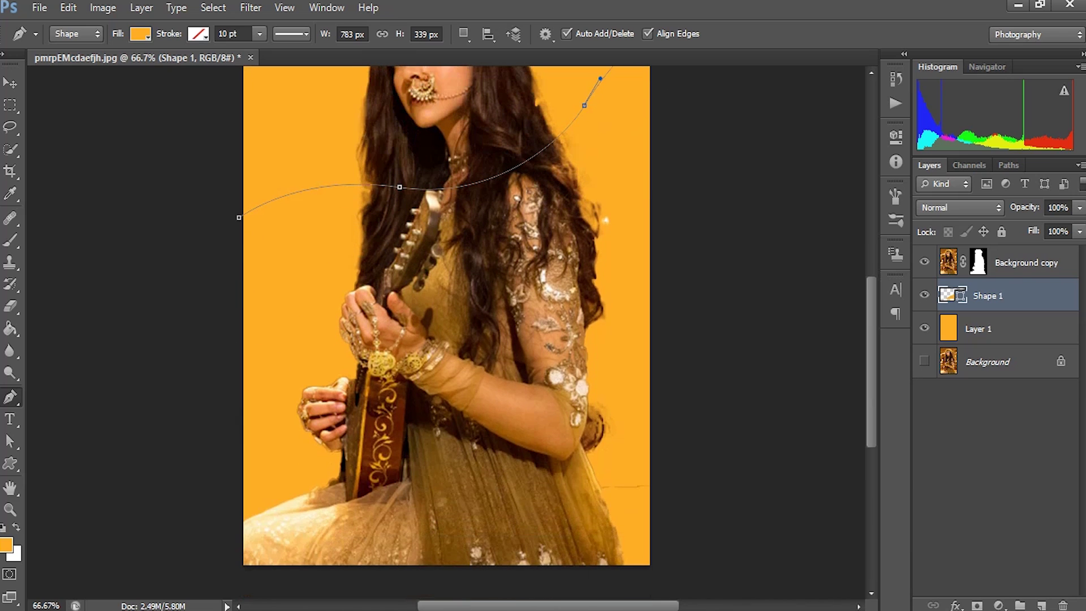
left_click(651, 573)
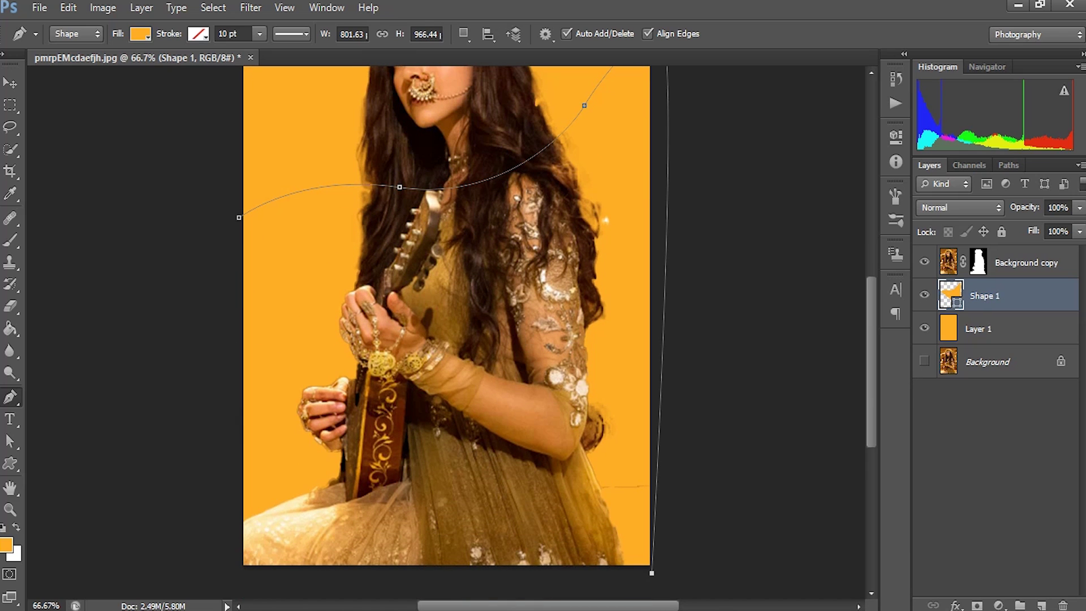
left_click(236, 570)
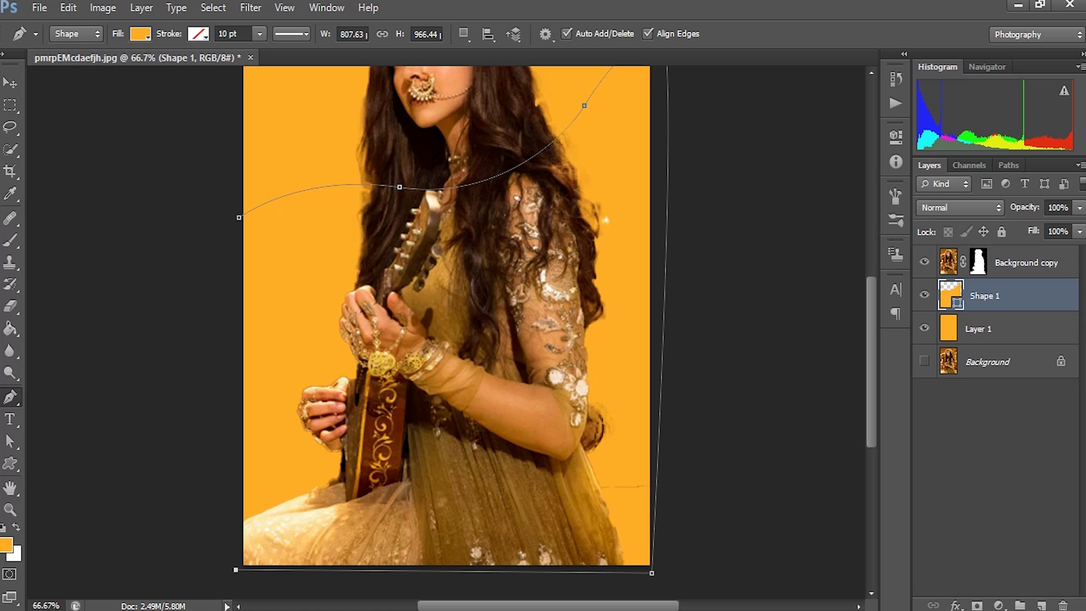
key("v")
scroll(447, 332, "up", 4)
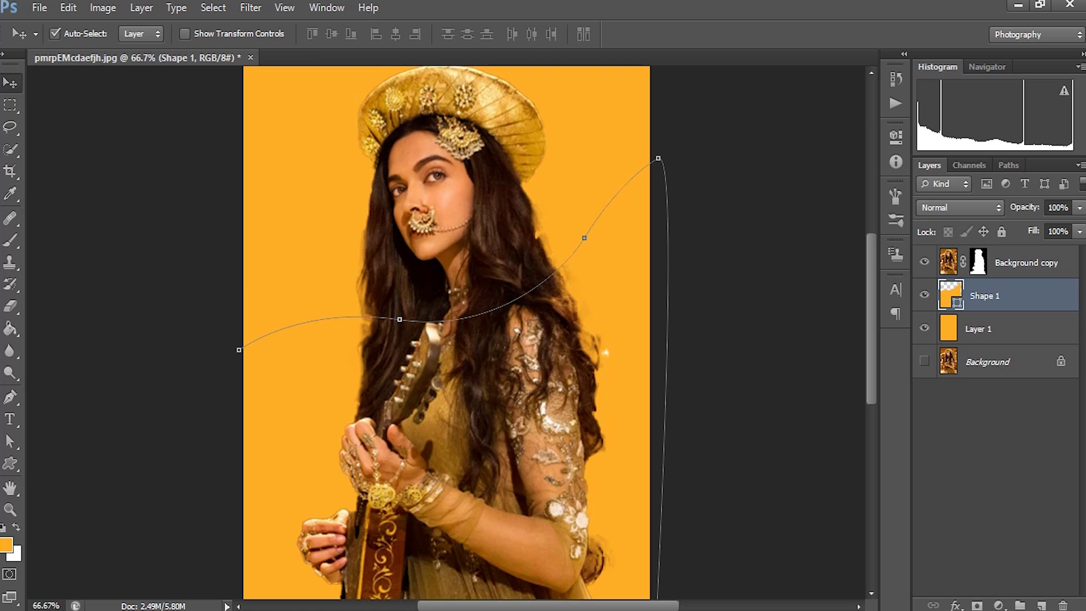
Step: Recolour the wavy shape with a dark brown sampled from the instrument and darkened to 461b01
double_click(953, 296)
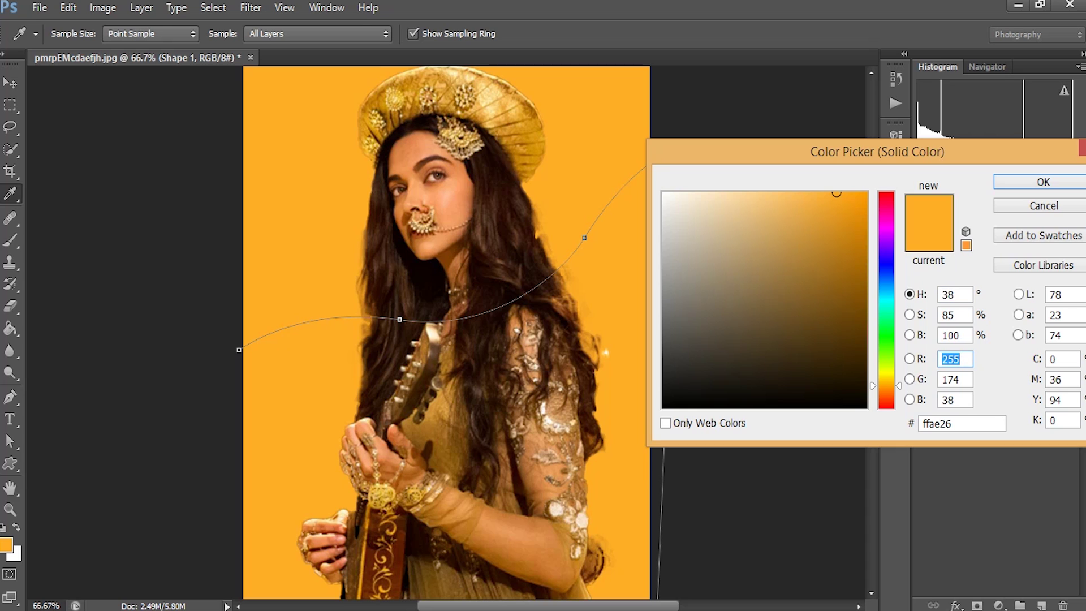
left_click(398, 531)
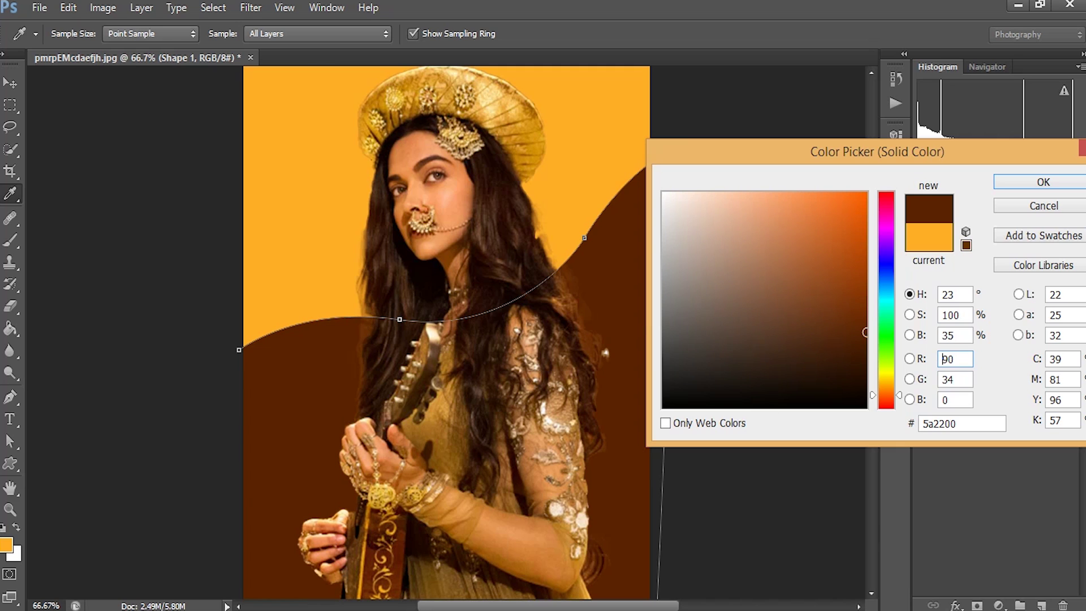
mouse_move(865, 332)
left_mouse_down()
mouse_move(866, 359)
mouse_move(863, 349)
left_mouse_up()
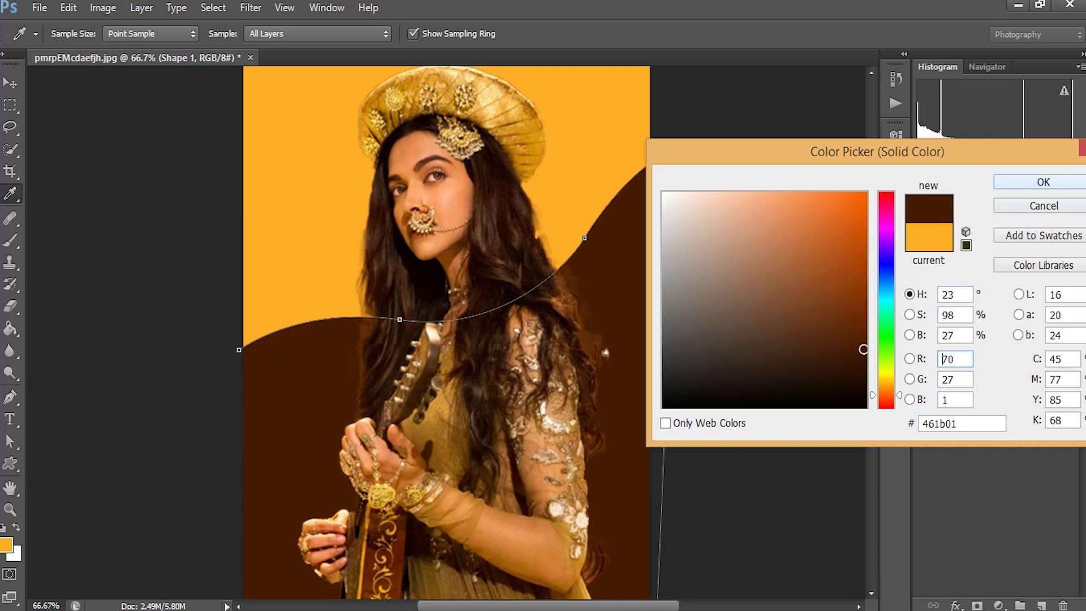
left_click(1043, 182)
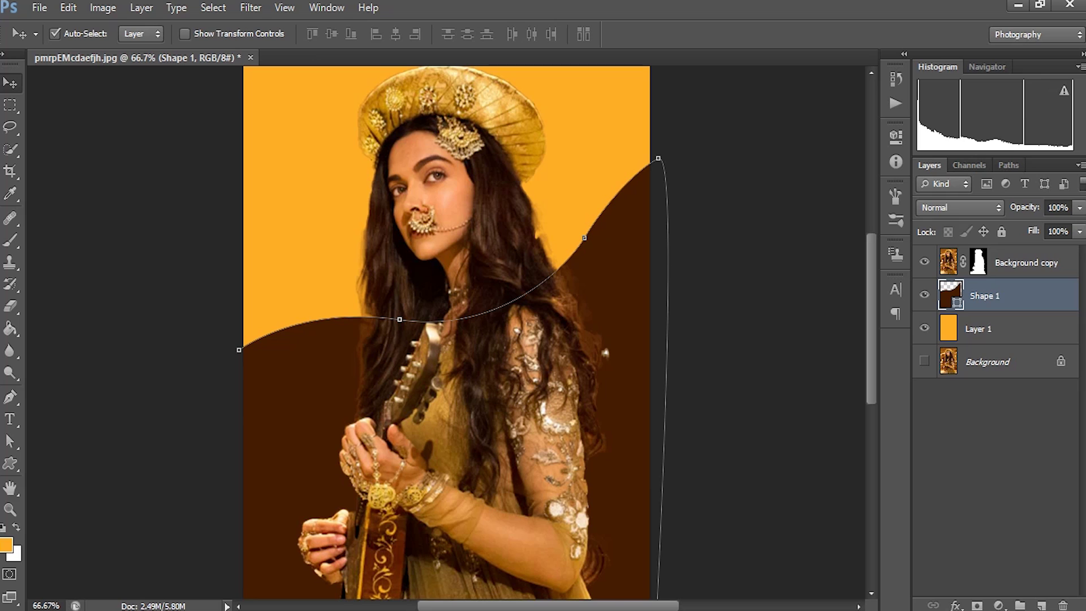
Step: Convert the masked cutout, the wavy shape and the orange fill layer together into one smart object
left_click(1025, 263)
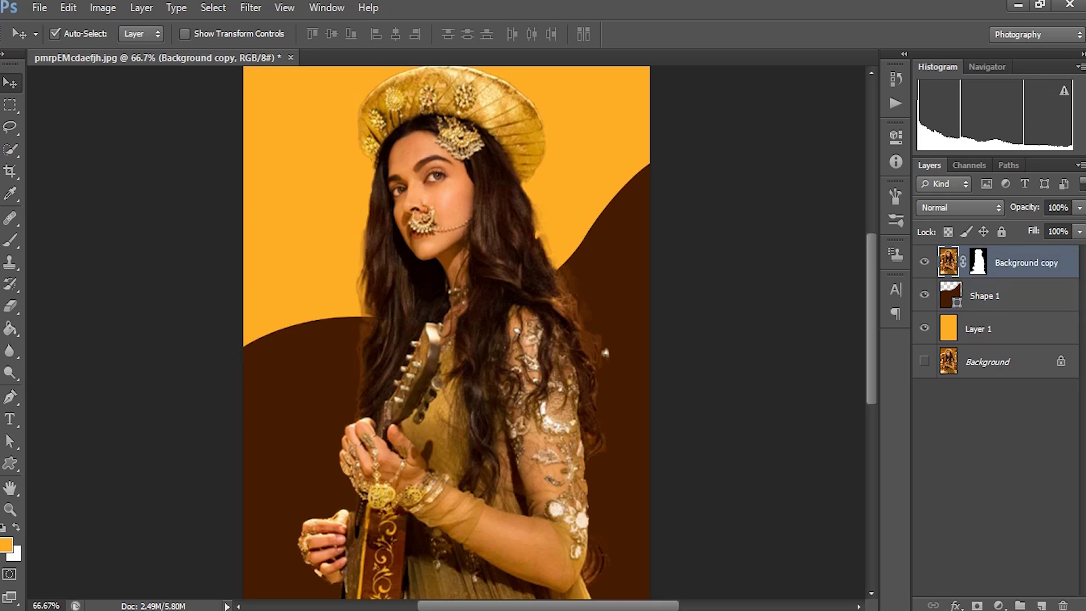
left_click(978, 329, "shift")
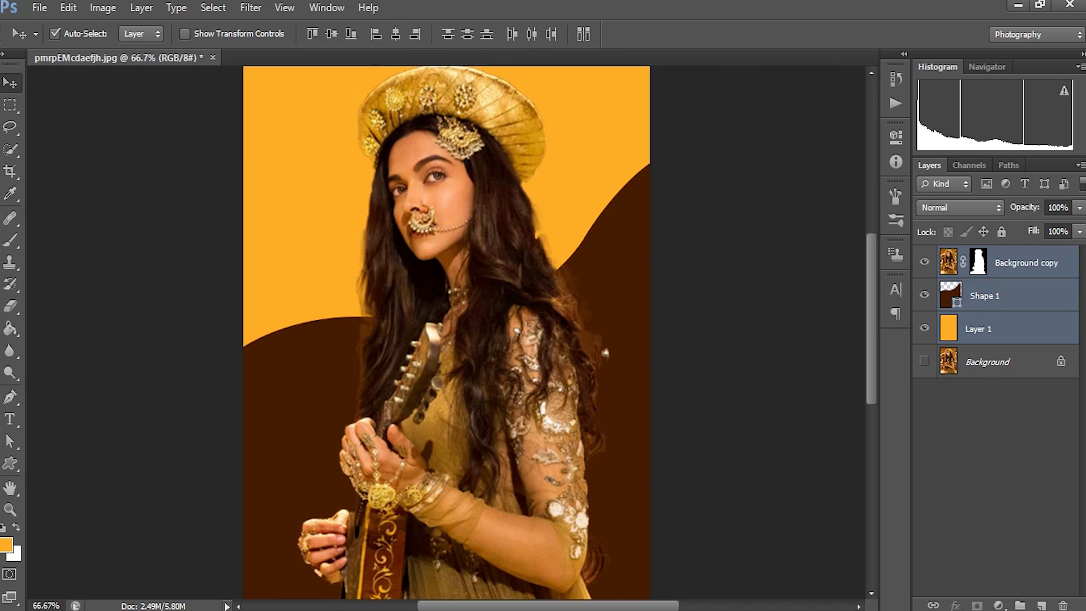
right_click(1010, 328)
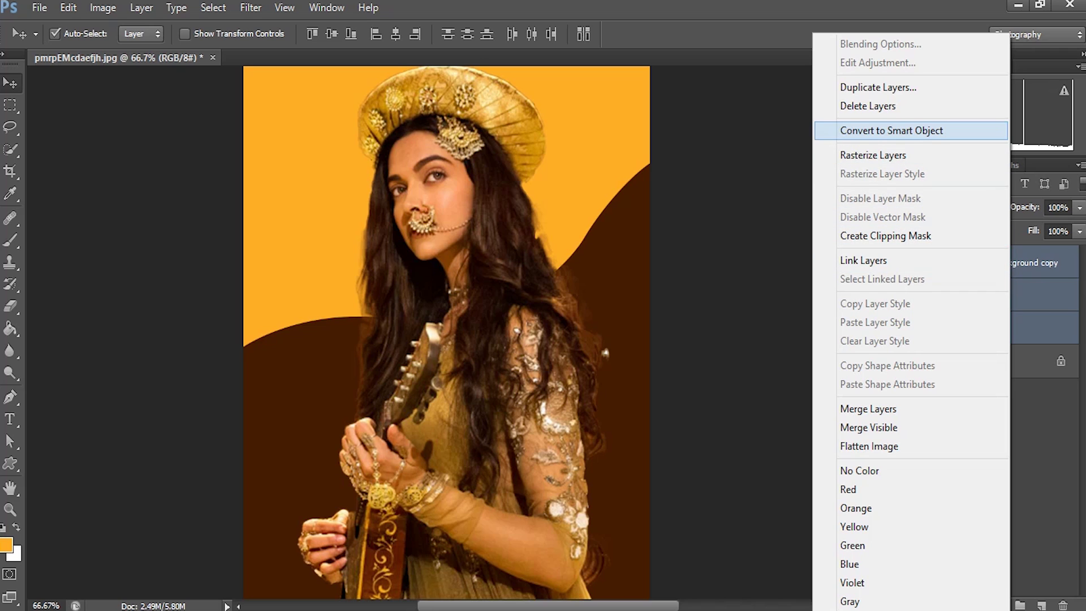
left_click(891, 130)
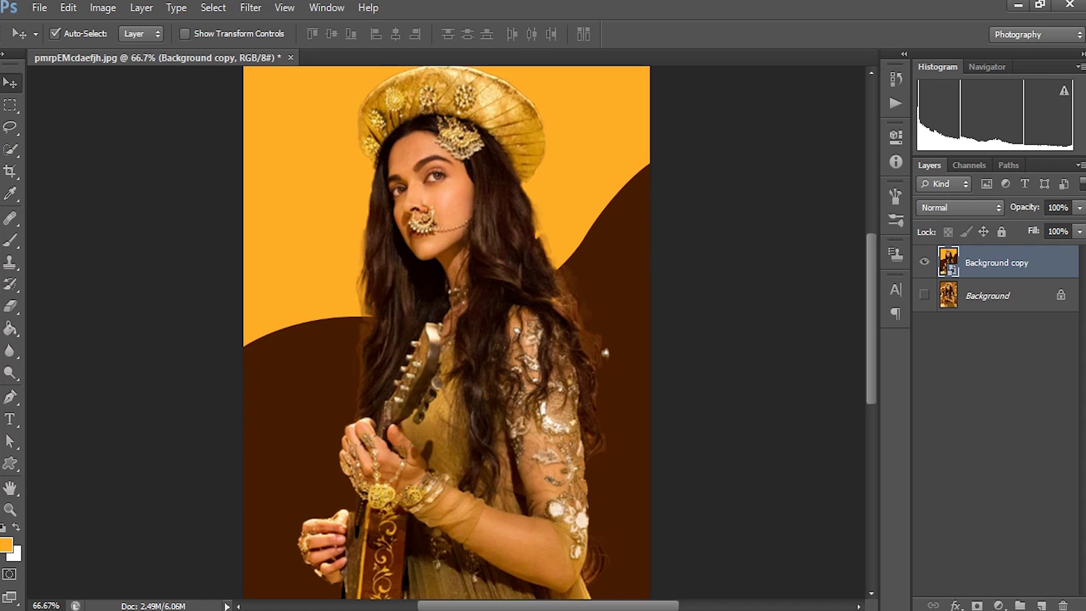
Step: Duplicate the smart object layer twice within the same document, keeping the suggested names
right_click(1017, 262)
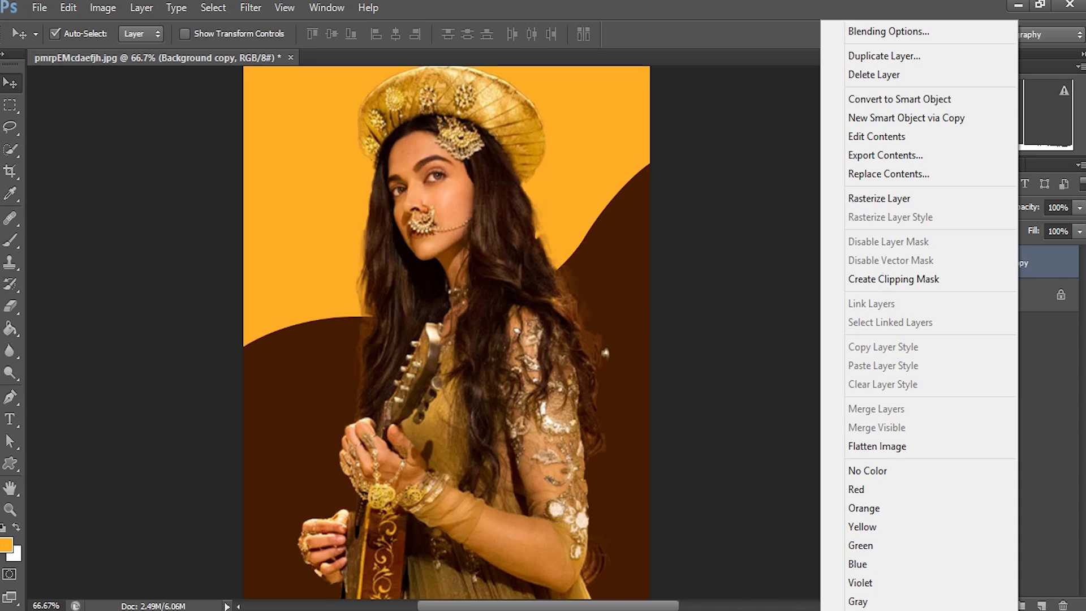
left_click(884, 55)
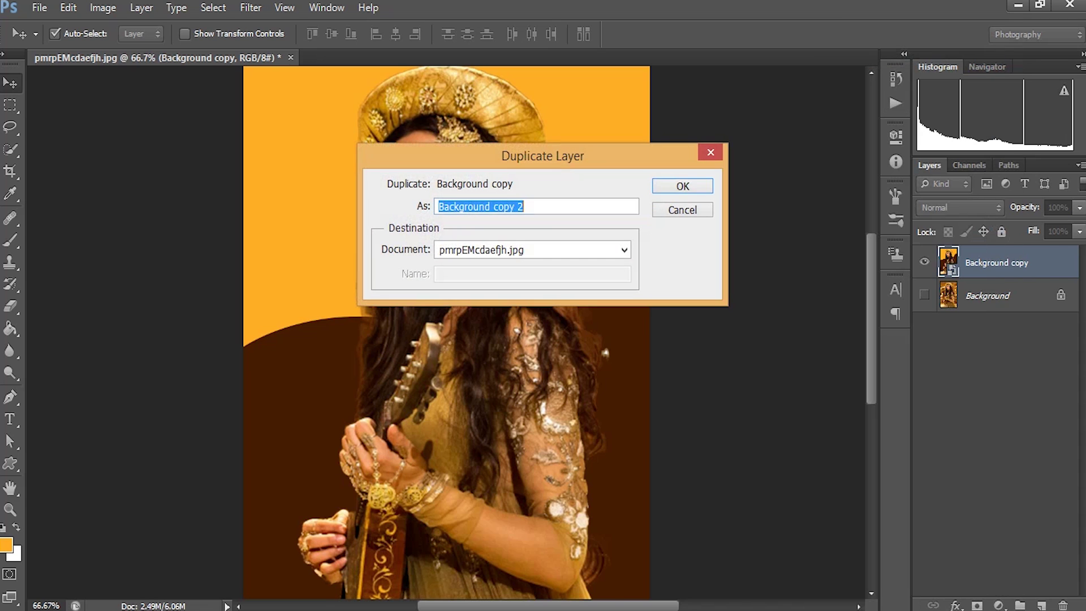
key("Return")
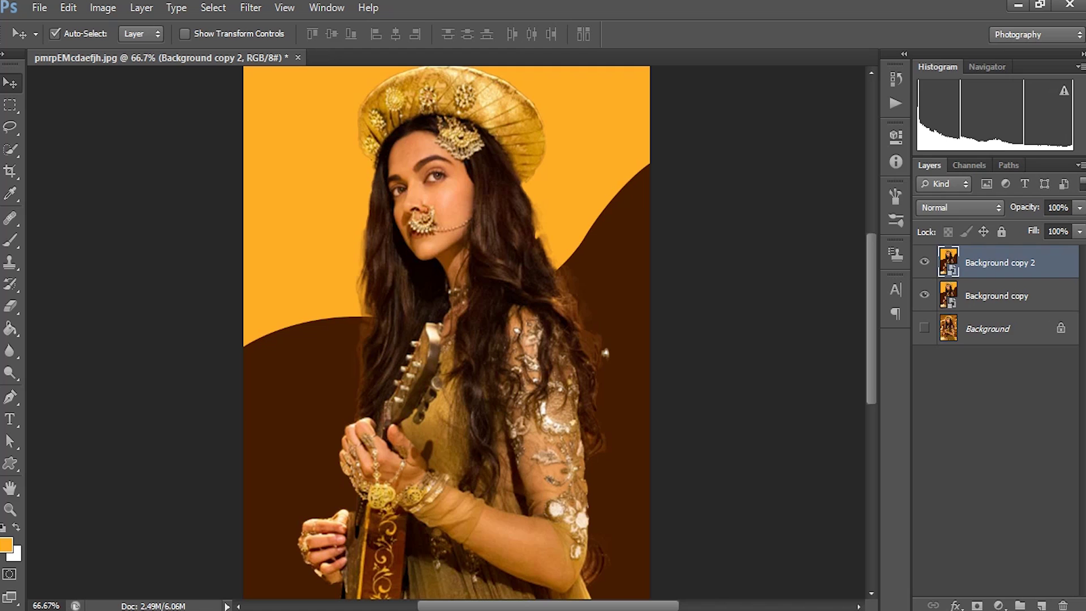
right_click(1017, 262)
left_click(884, 55)
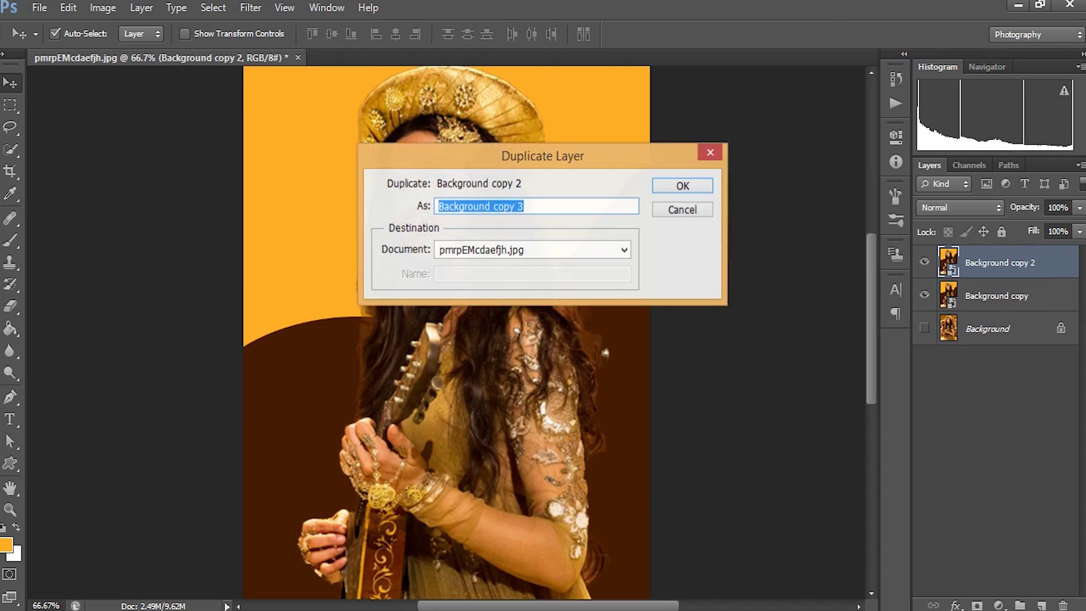
key("Return")
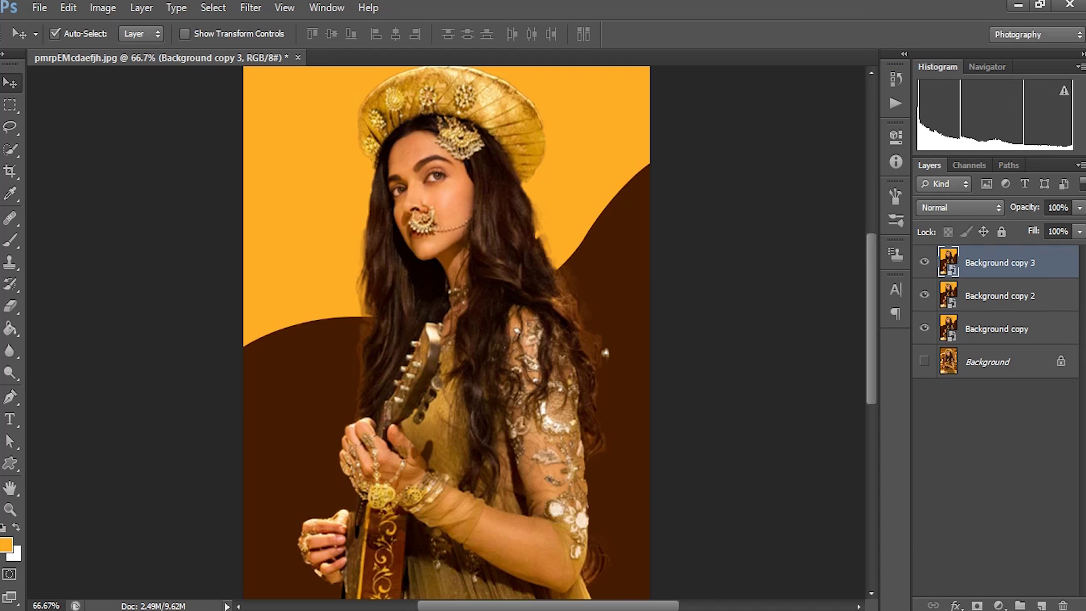
Step: Hide the two upper smart object duplicates and select the original smart object layer, Background copy
left_click(924, 262)
left_click(923, 294)
left_click(996, 328)
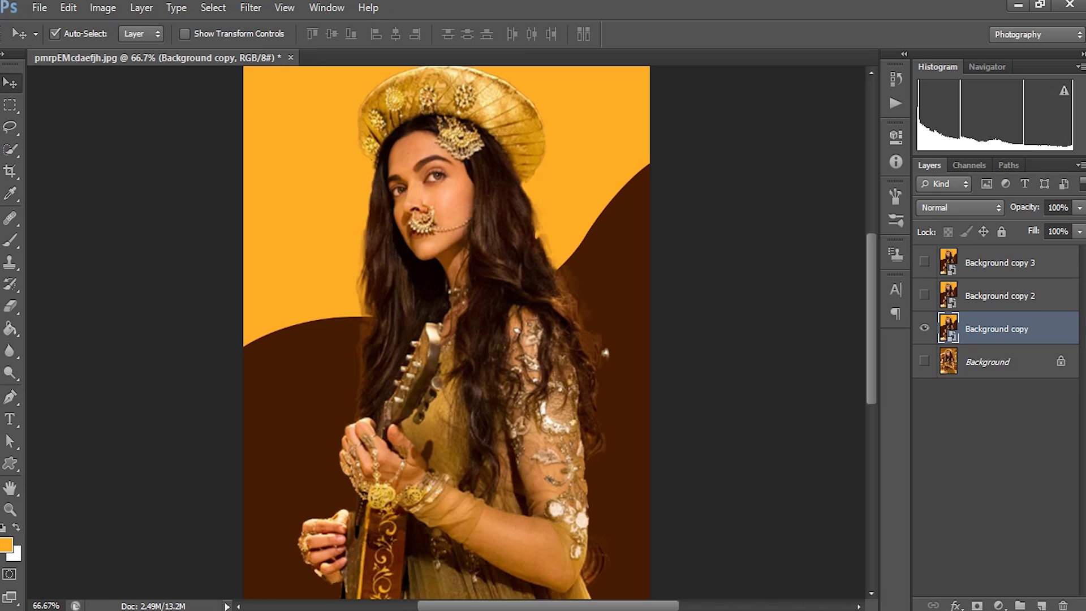
Step: Apply the Poster Edges filter from the Filter Gallery to Background copy, with edge thickness 2 and posterization 6
left_click(251, 8)
key("Down")
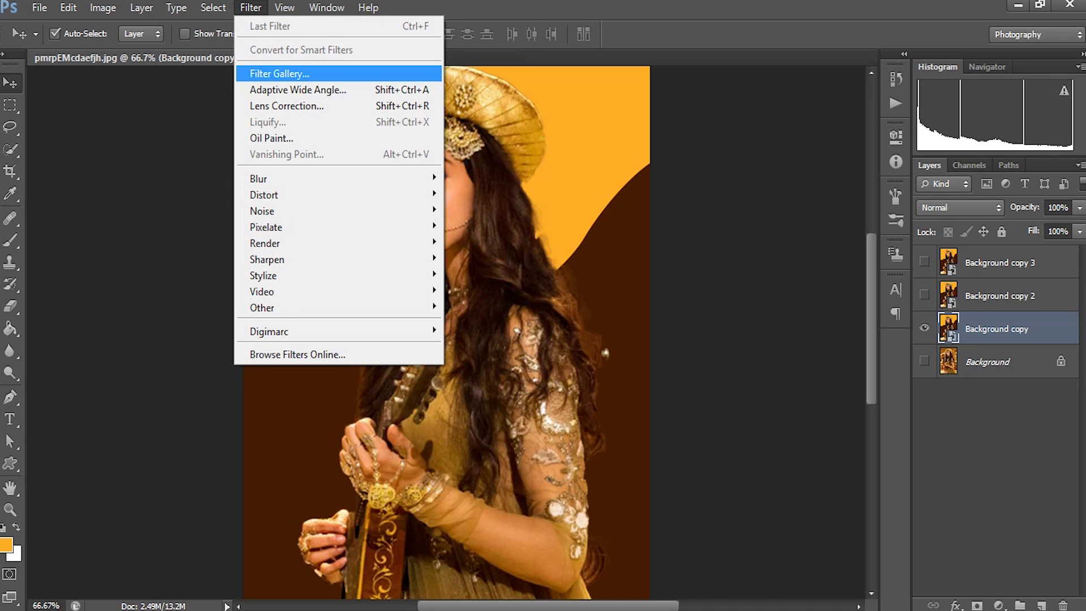
key("Return")
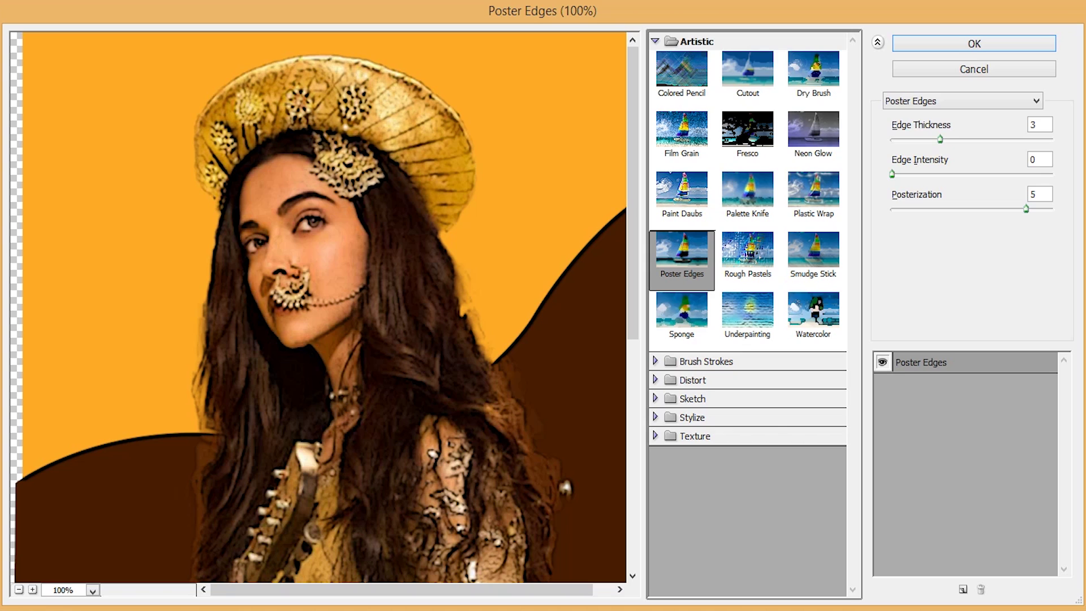
left_click_drag(1040, 125, 1029, 125)
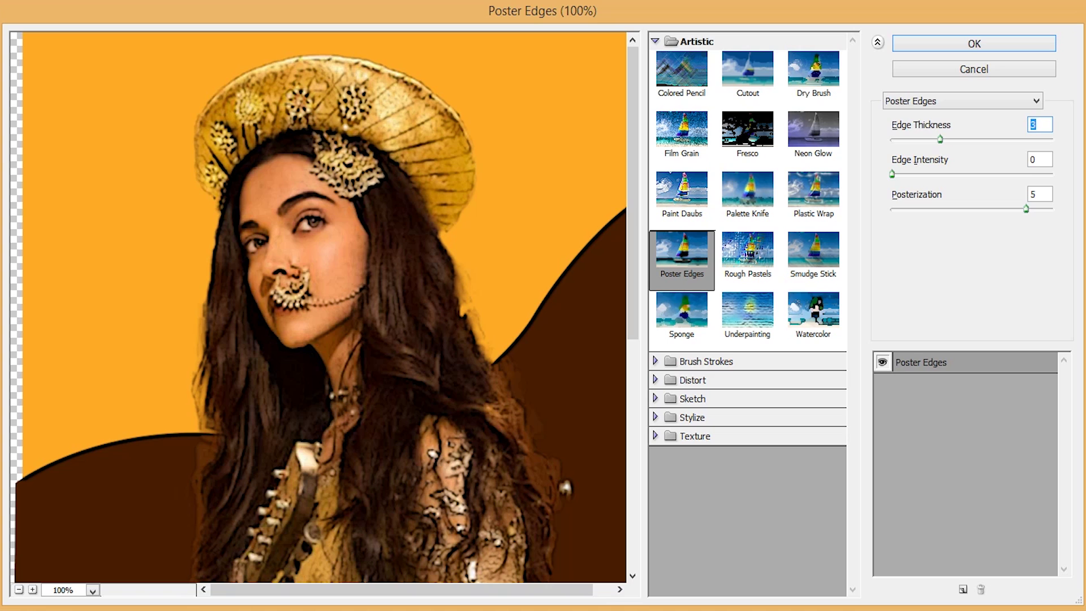
type("2")
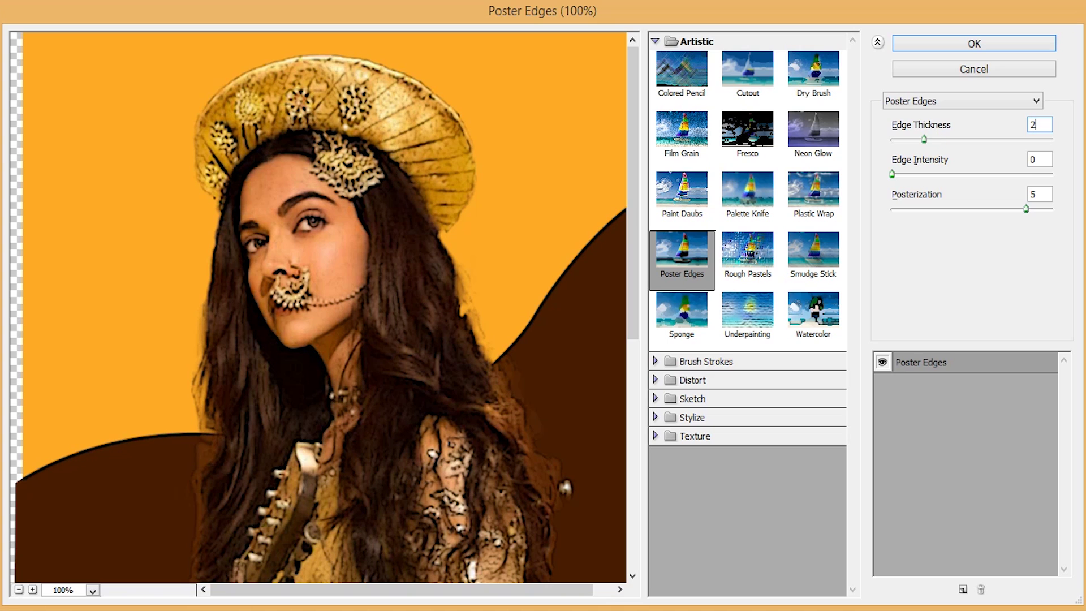
left_click(1039, 194)
left_click_drag(1039, 195, 1029, 194)
type("6")
left_click(882, 362)
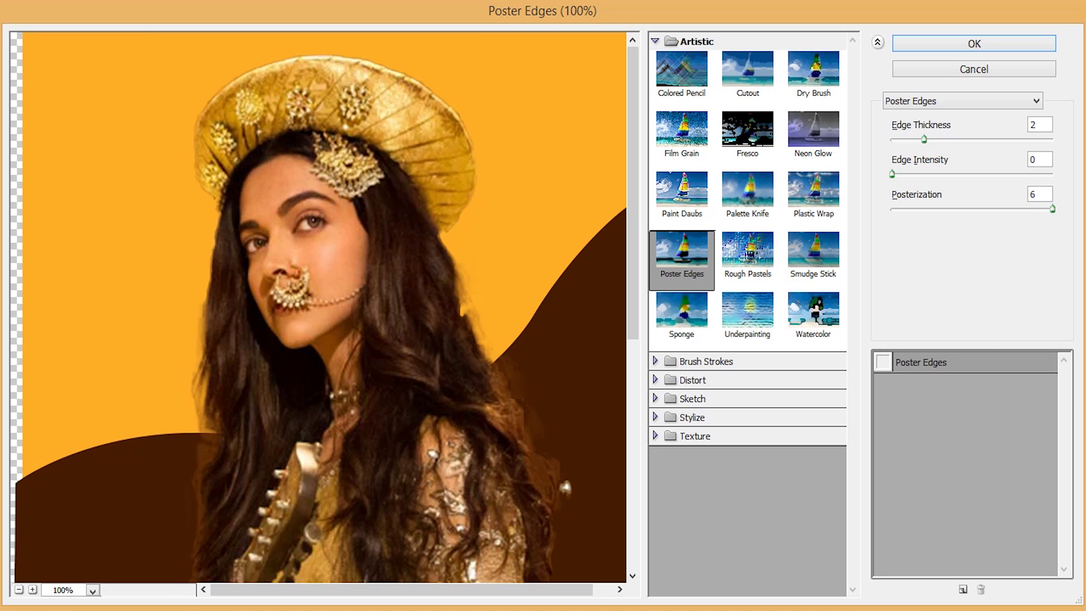
left_click(882, 362)
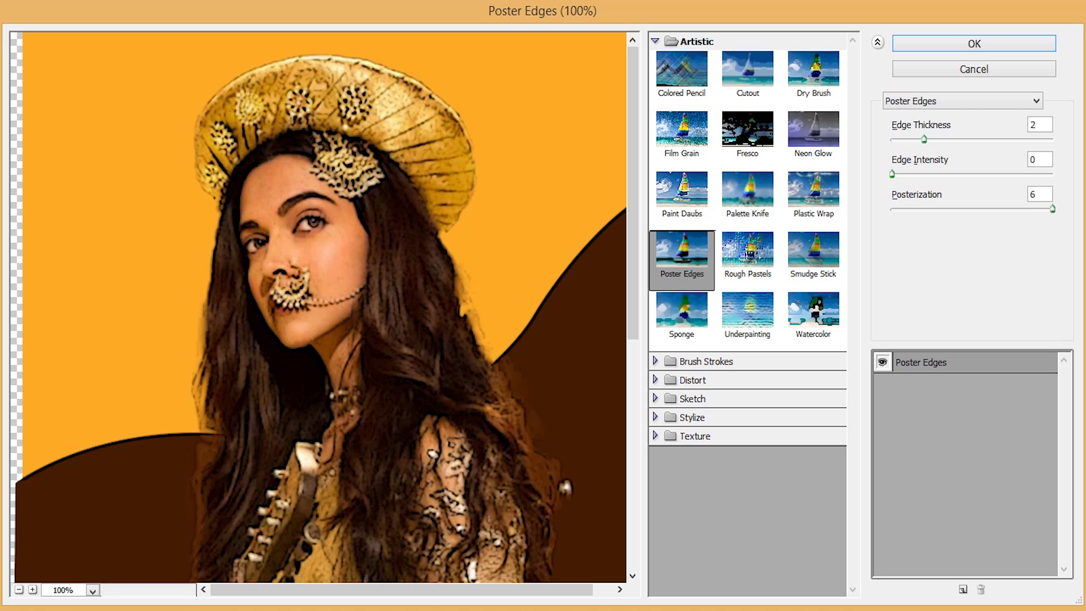
left_click(974, 43)
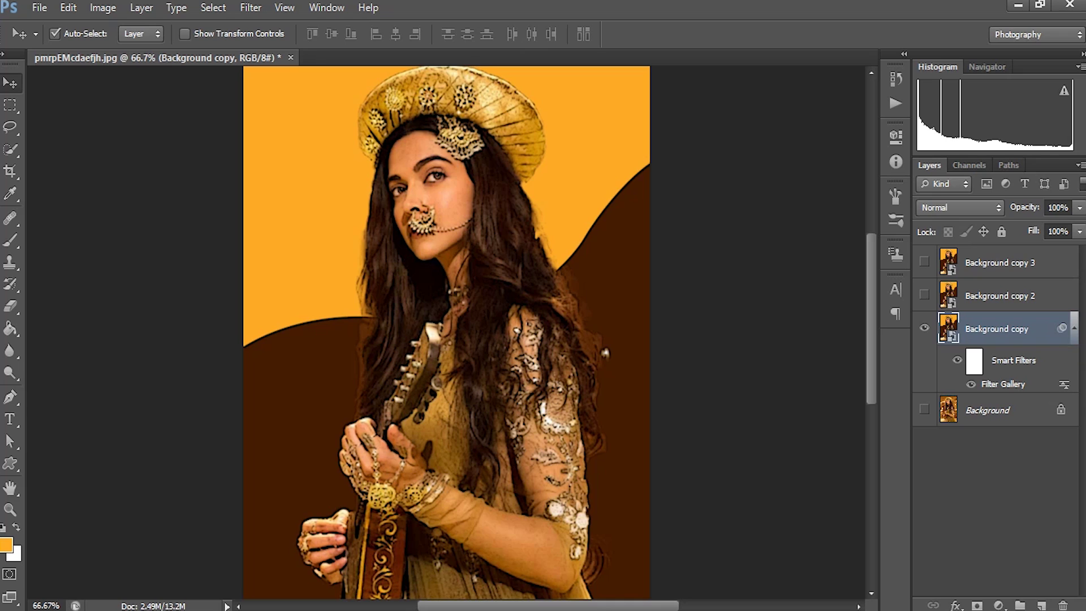
Step: Apply an Unsharp Mask filter to Background copy with an amount of 90% and a threshold of 10 levels, comparing the preview
left_click(250, 7)
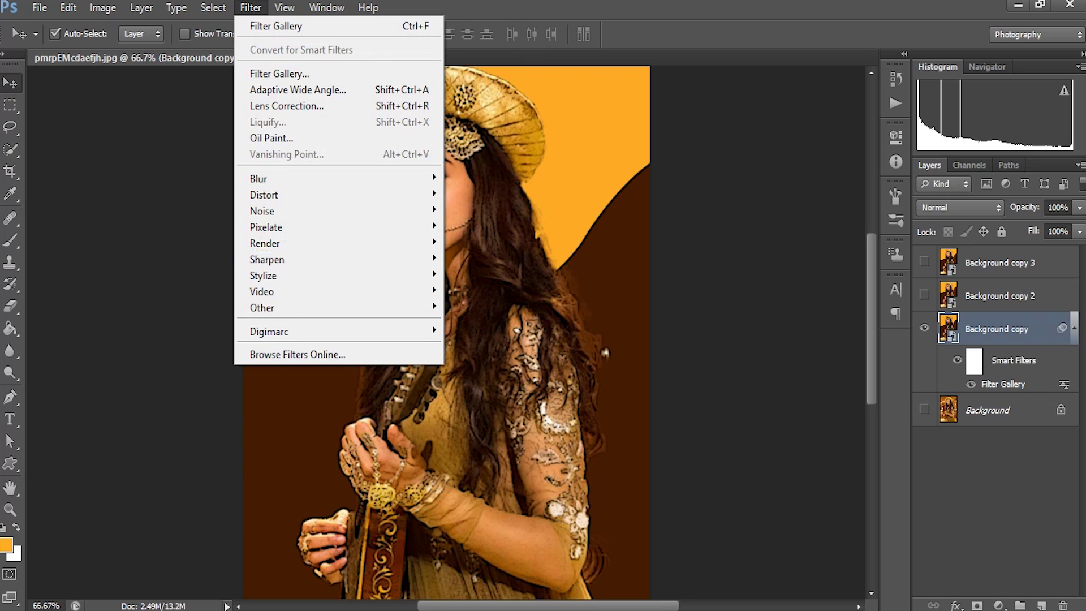
mouse_move(267, 259)
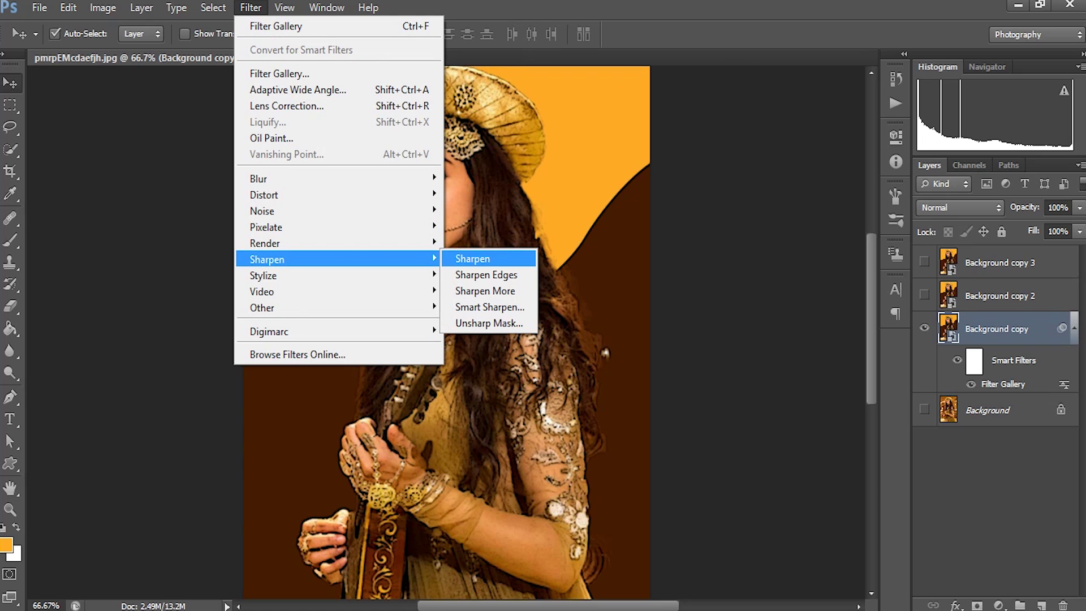
left_click(488, 323)
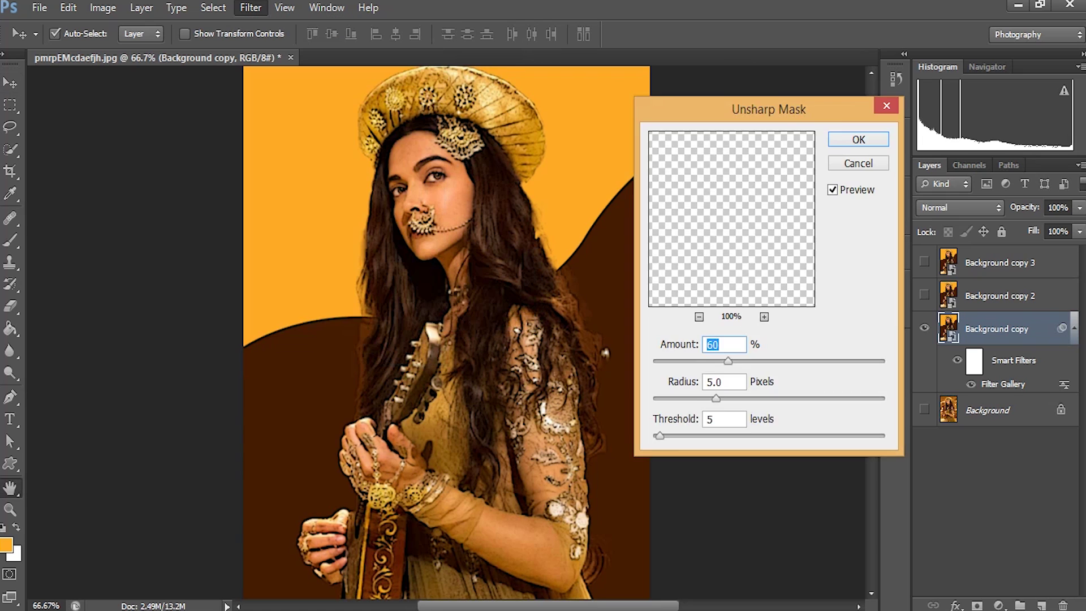
left_click(698, 316)
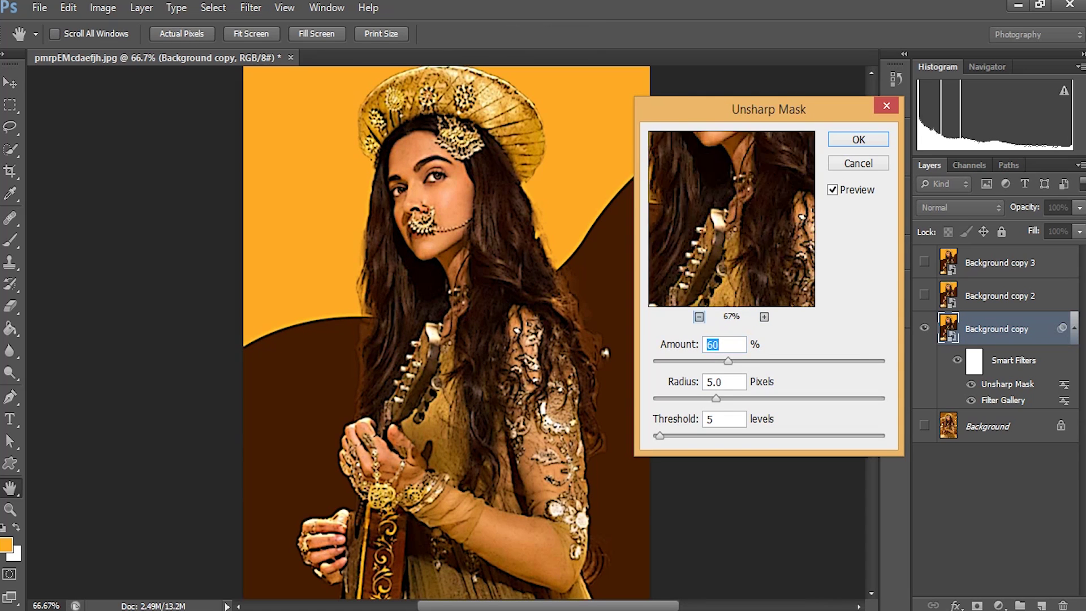
left_click(699, 316)
left_click_drag(734, 193, 725, 245)
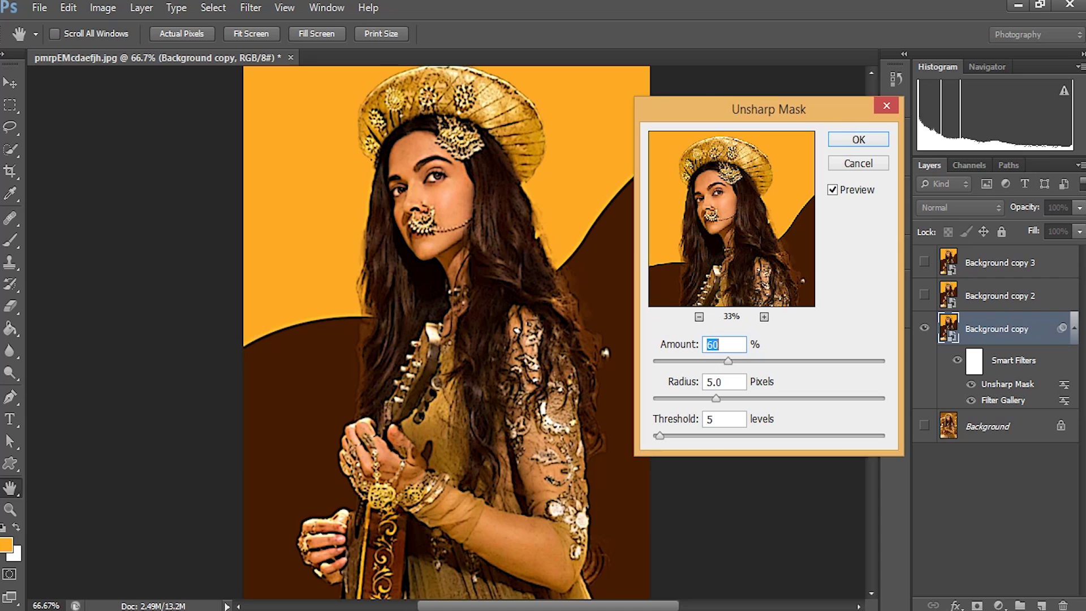
type("90")
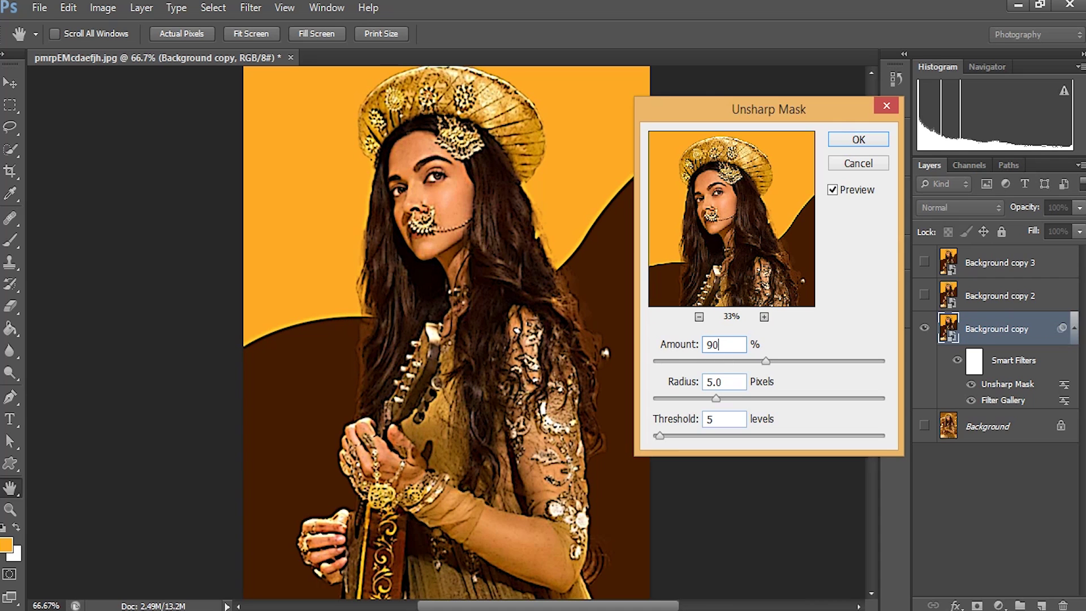
double_click(712, 419)
type("10")
left_click(832, 189)
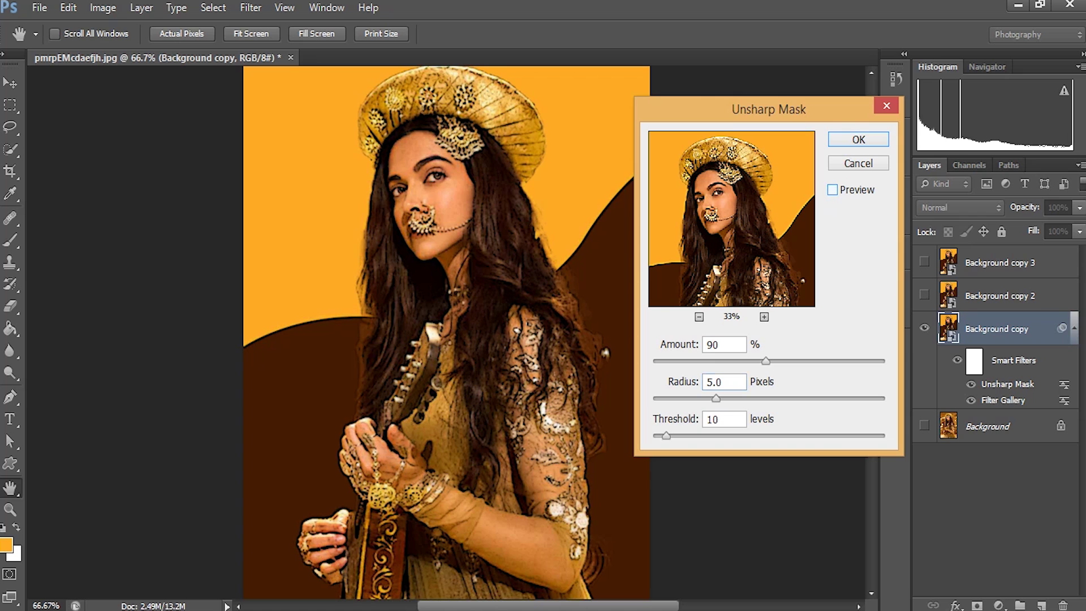
left_click(832, 190)
left_click(832, 189)
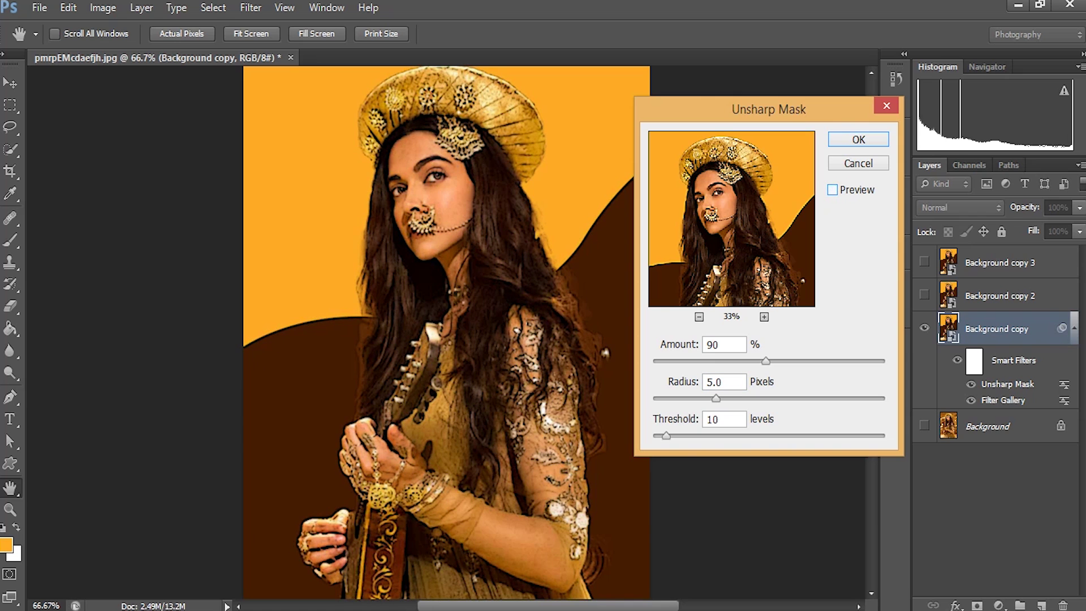
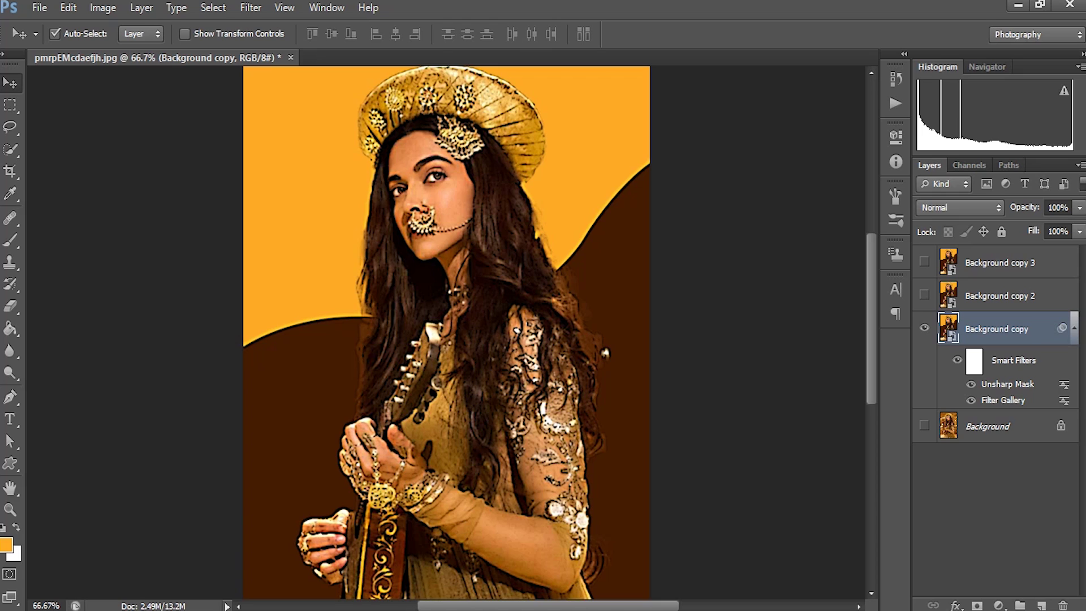
Step: Start an Oil Paint filter on Background copy with Stylization 5, Cleanliness 1 and Scale 0.1
left_click(250, 7)
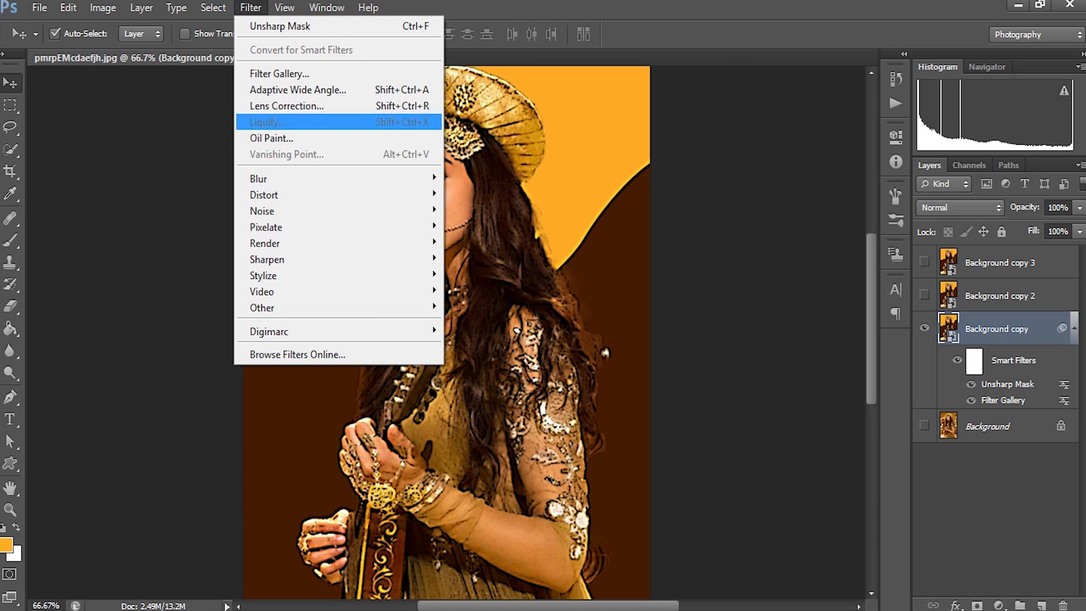
left_click(273, 138)
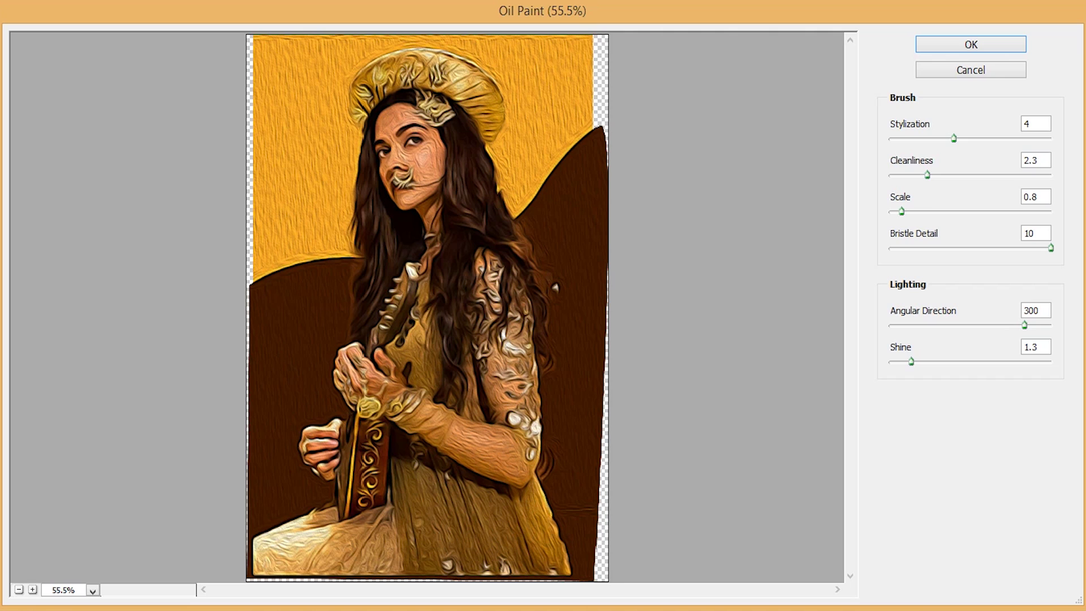
left_click(1035, 124)
type("5")
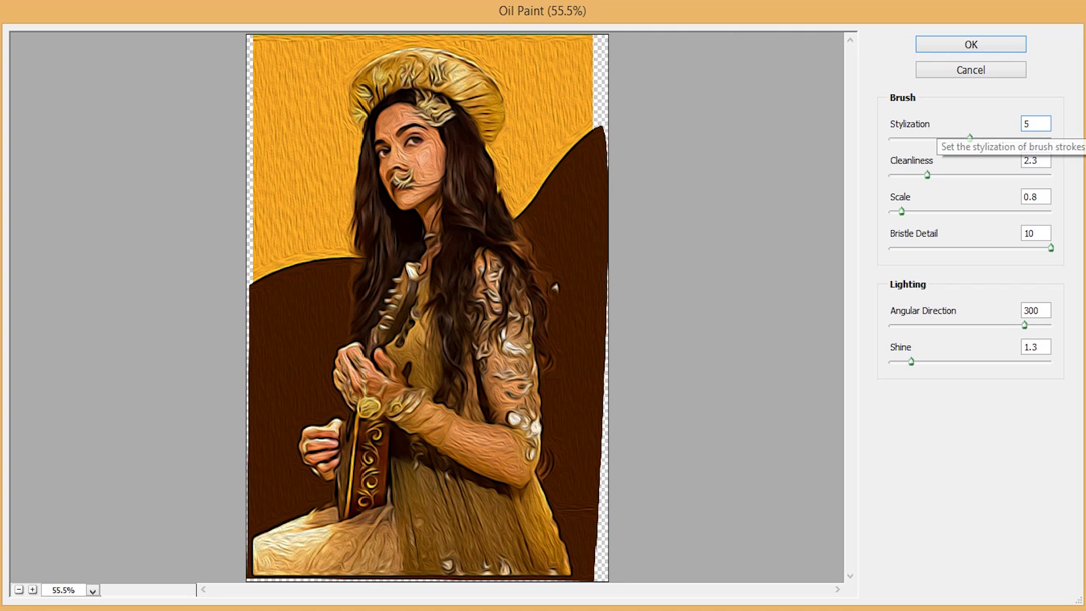
key("Tab")
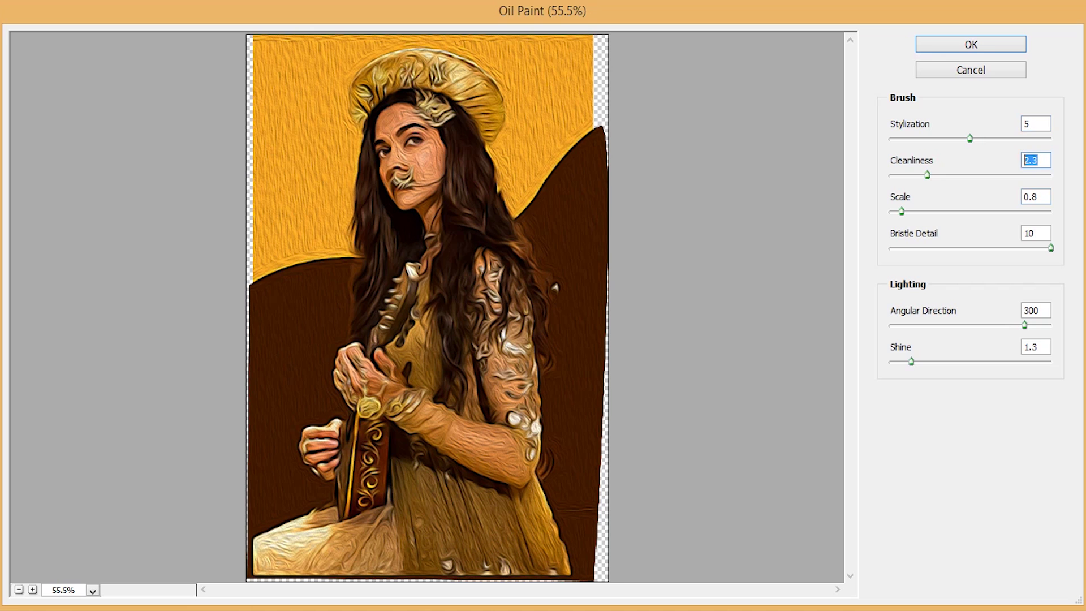
type("1")
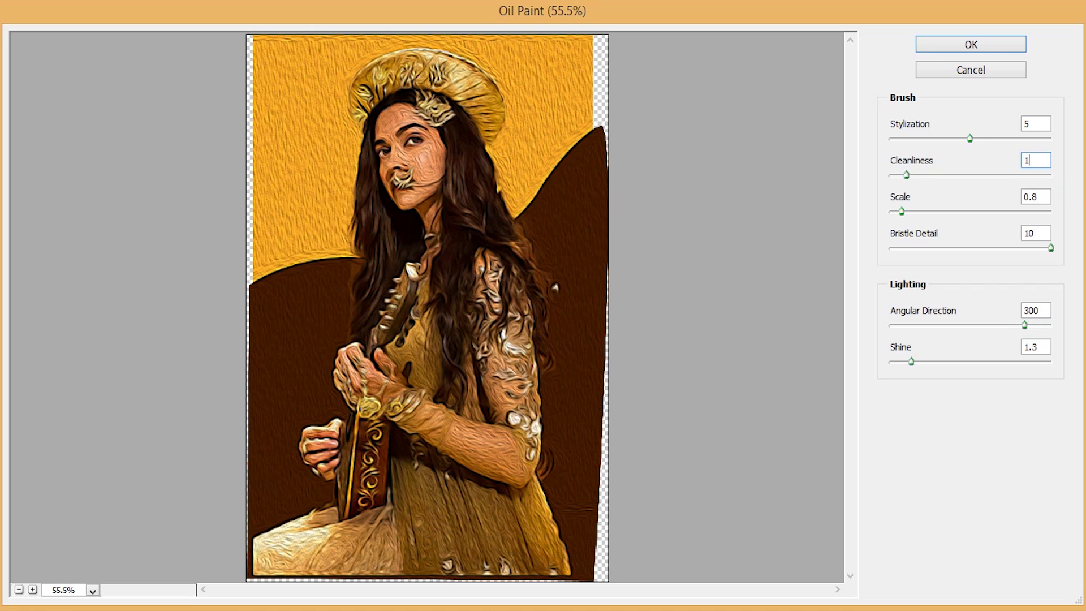
left_click_drag(1038, 197, 1031, 197)
type("1")
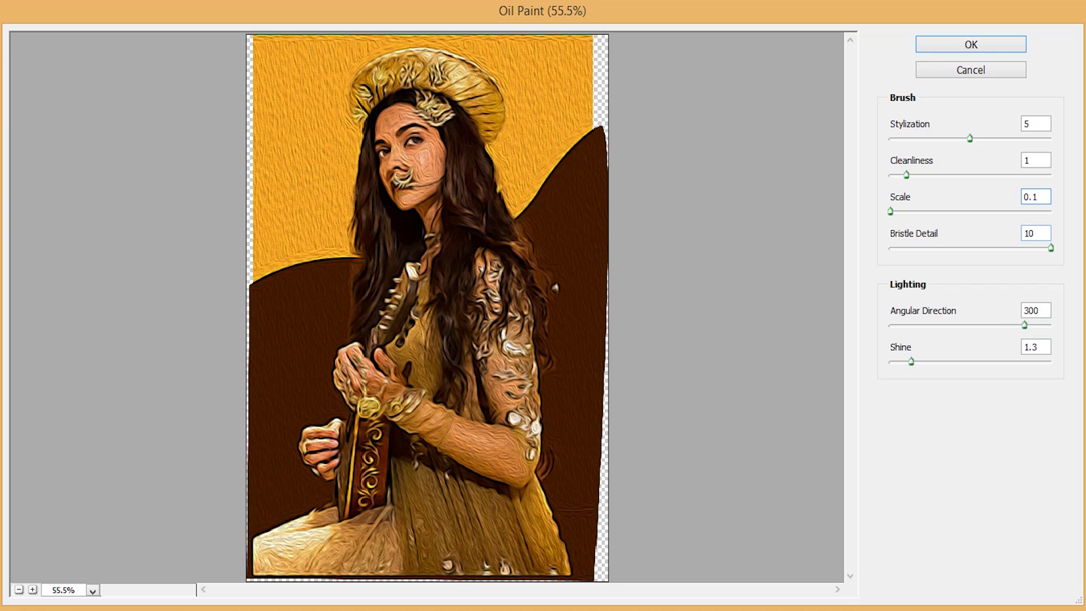
Step: Set the Oil Paint lighting to Angular Direction 0 and Shine 0
double_click(1033, 311)
type("0")
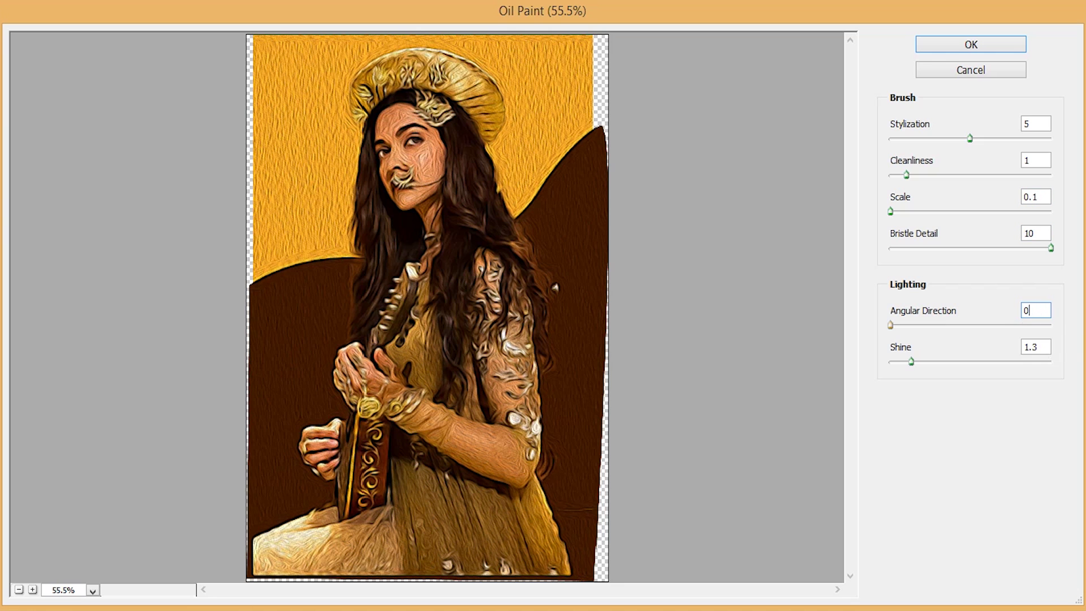
key("Tab")
type("0")
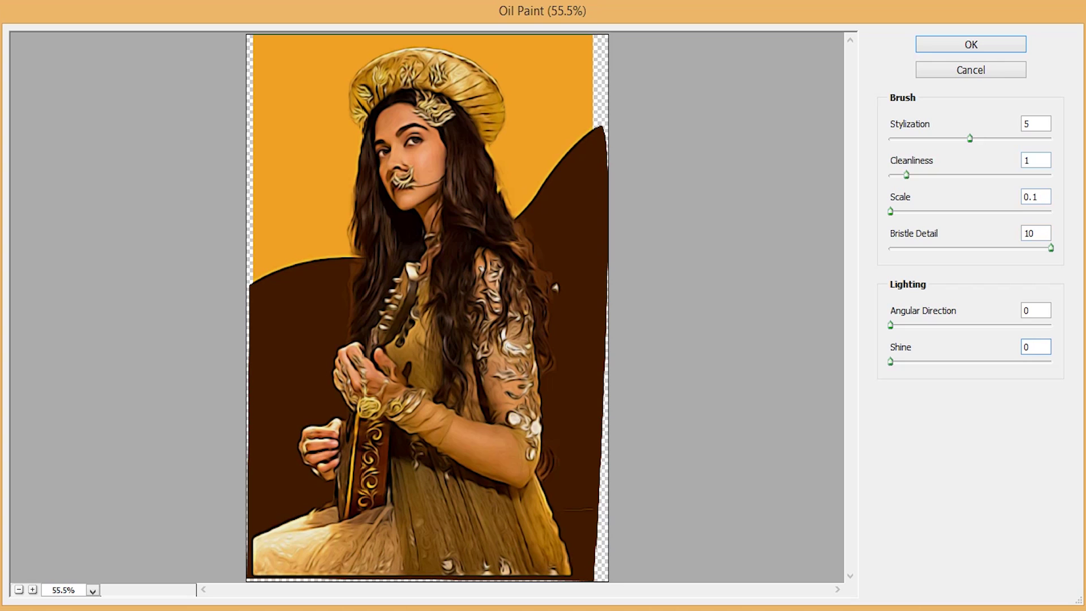
Step: Try Oil Paint Cleanliness values of 0 and 10 to compare the brush strokes
double_click(1034, 160)
type("0")
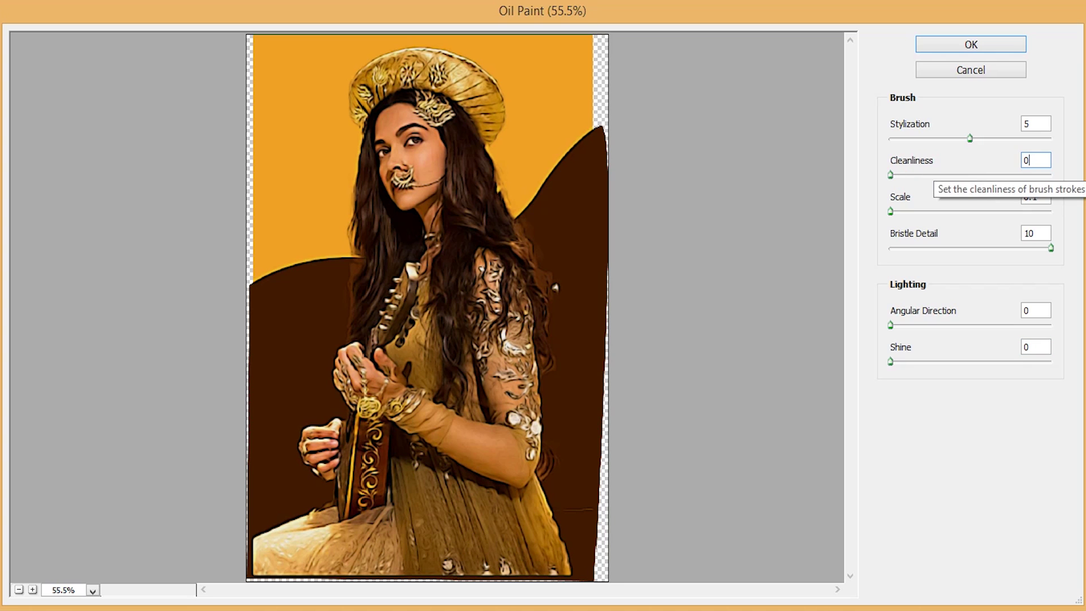
double_click(1030, 160)
type("10")
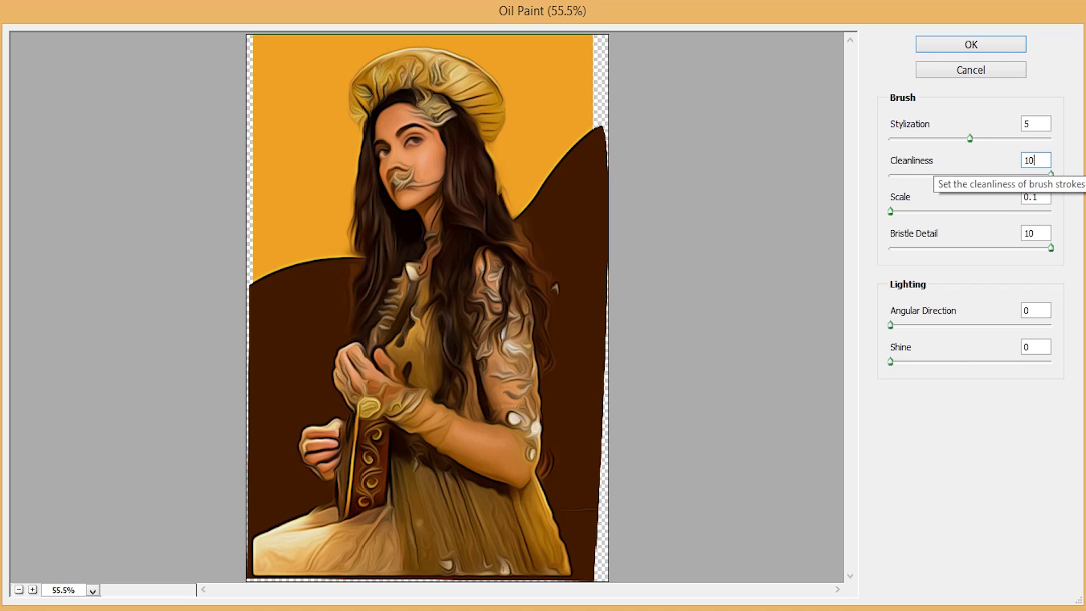
key("ctrl+a")
type("0")
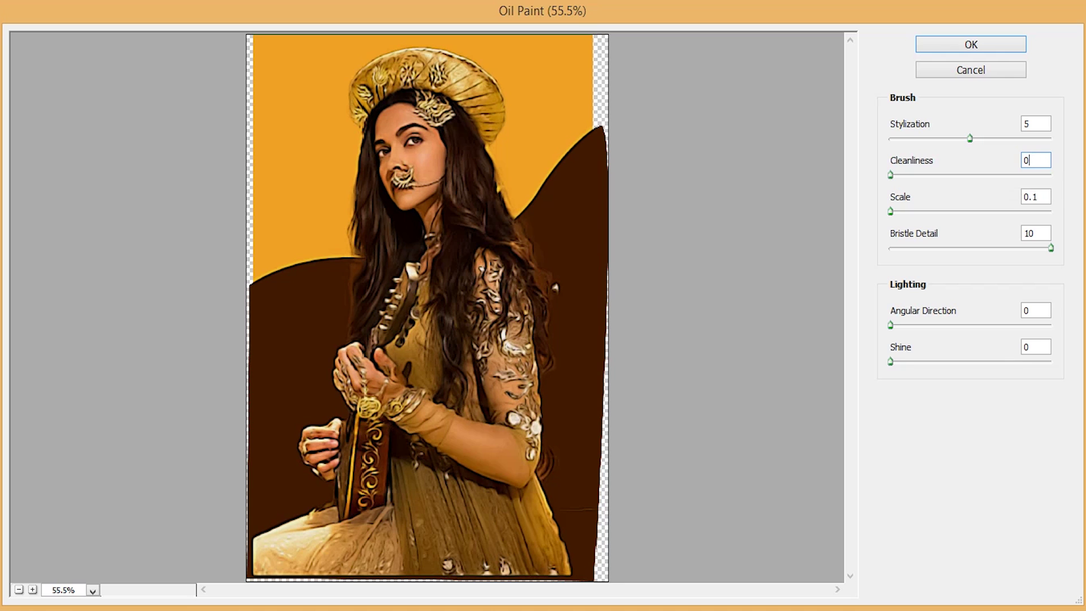
Step: Set the Oil Paint Cleanliness to 1 and apply the filter
key("BackSpace")
type("1")
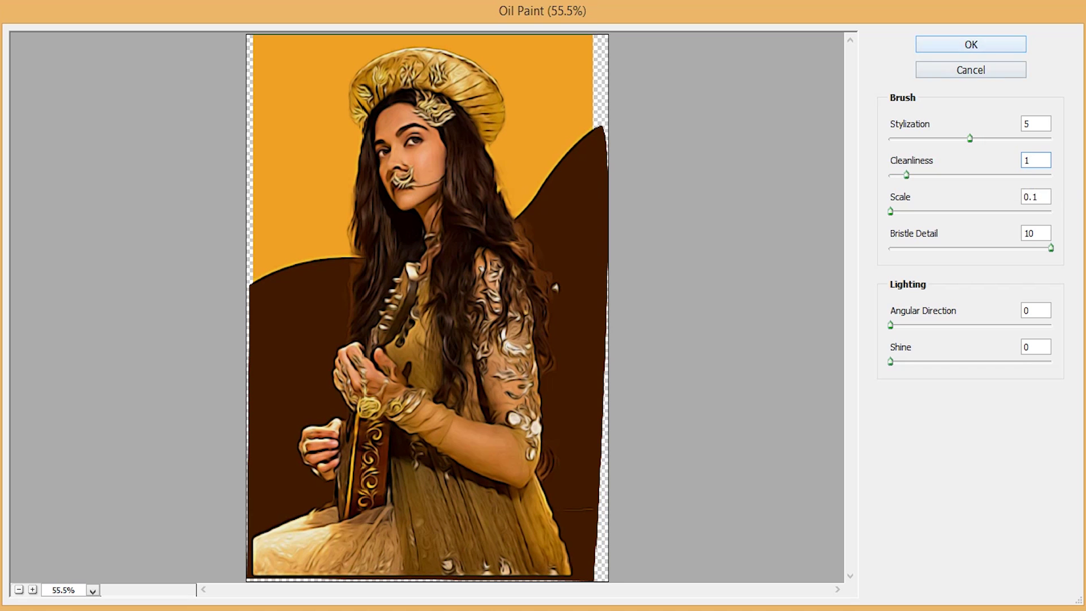
left_click(970, 45)
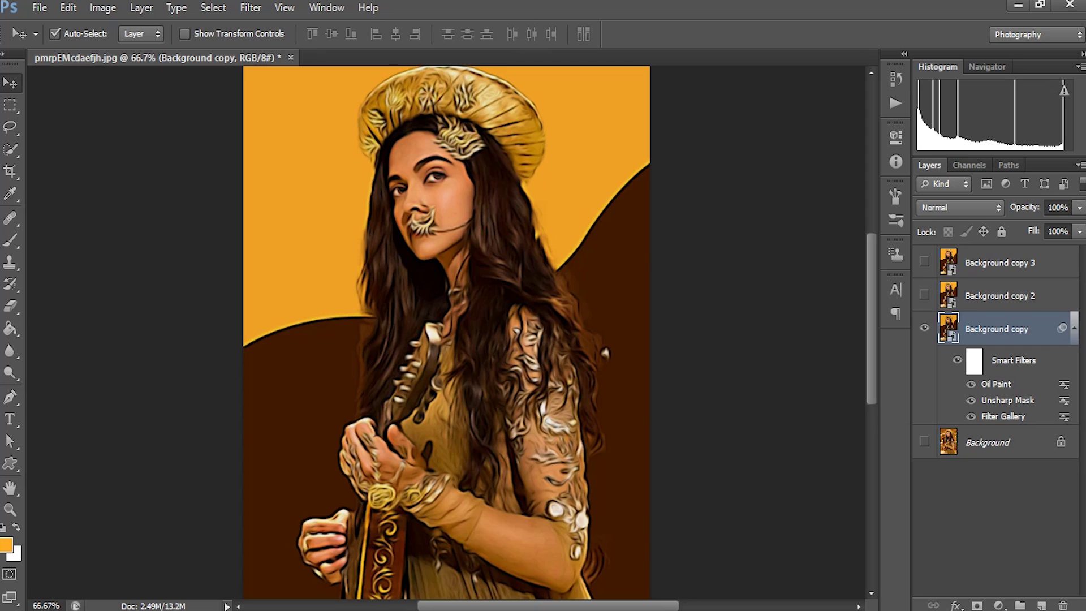
Step: Add a second Unsharp Mask filter to Background copy on top of Oil Paint, and set its amount to 60%
left_click(250, 8)
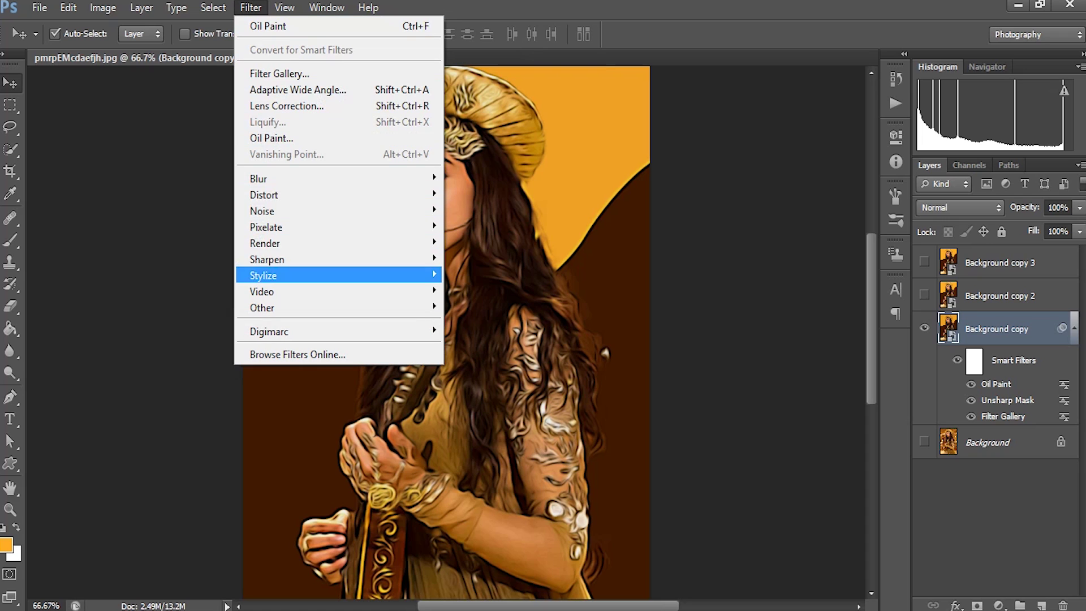
mouse_move(272, 259)
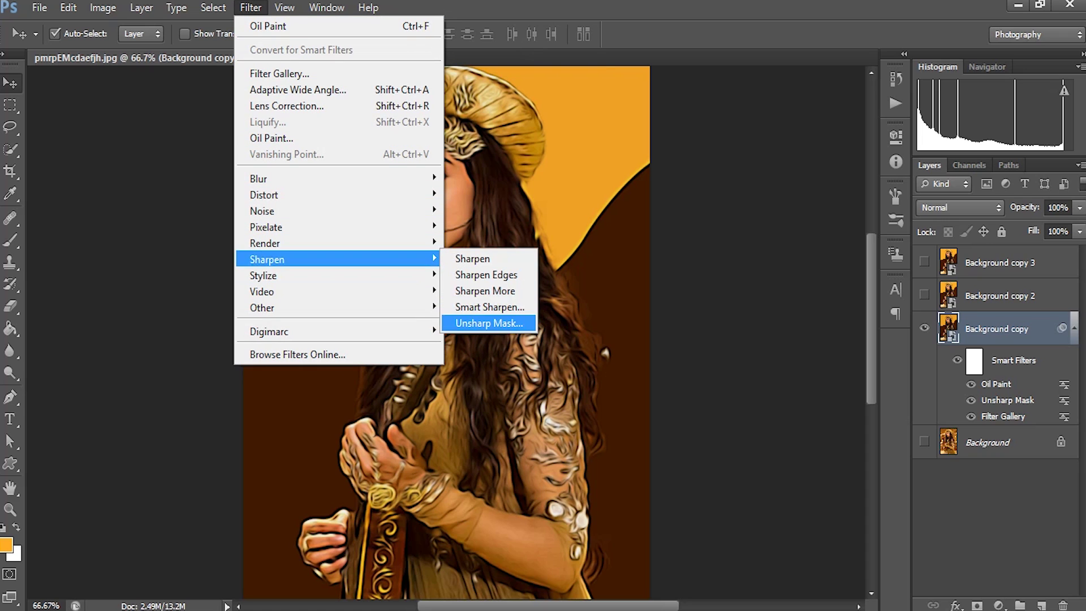
left_click(488, 323)
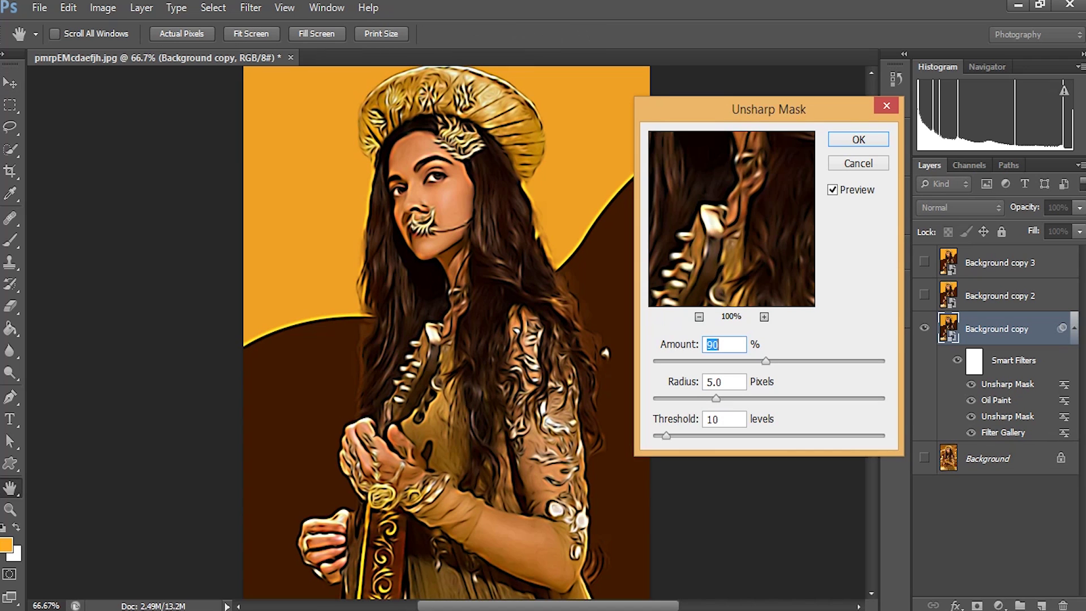
left_click_drag(733, 172, 730, 265)
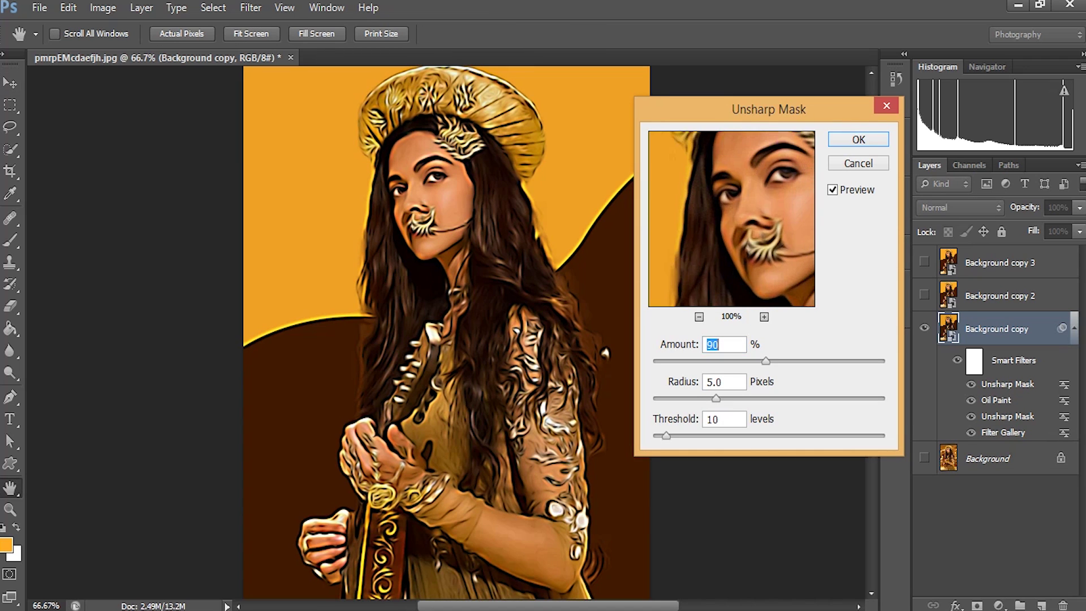
mouse_move(732, 196)
left_mouse_down()
mouse_move(731, 243)
mouse_move(734, 183)
left_mouse_up()
left_click_drag(733, 260, 733, 184)
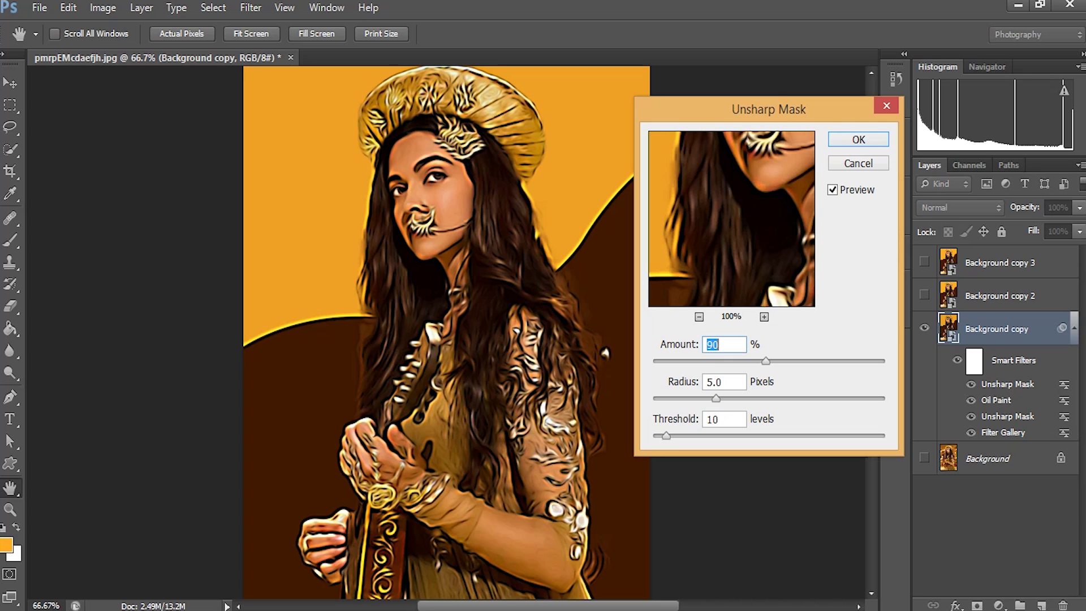
left_click_drag(733, 254, 733, 194)
left_click_drag(733, 243, 732, 195)
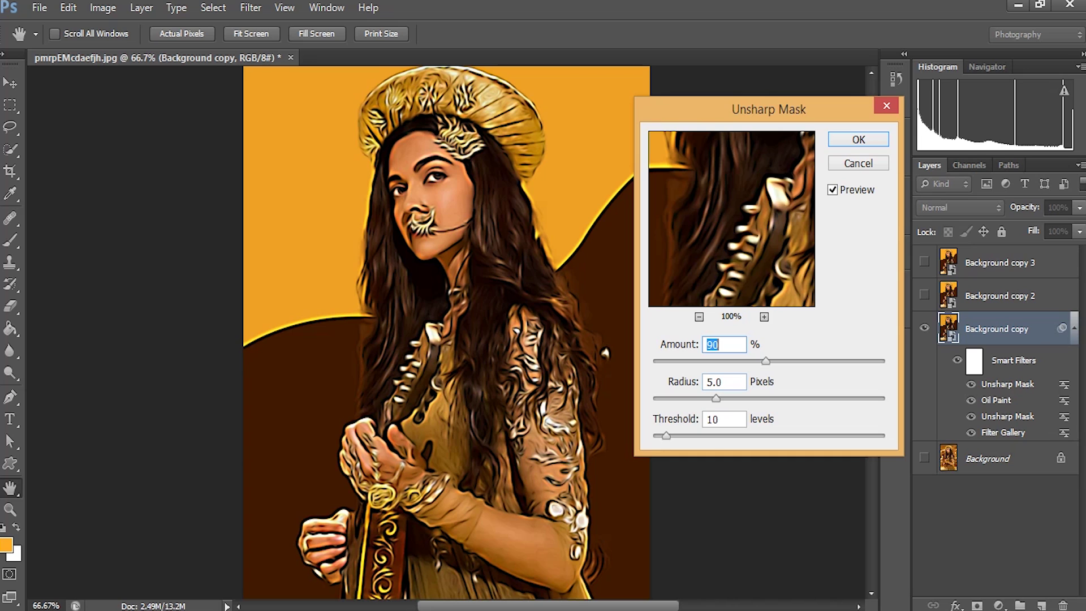
type("60")
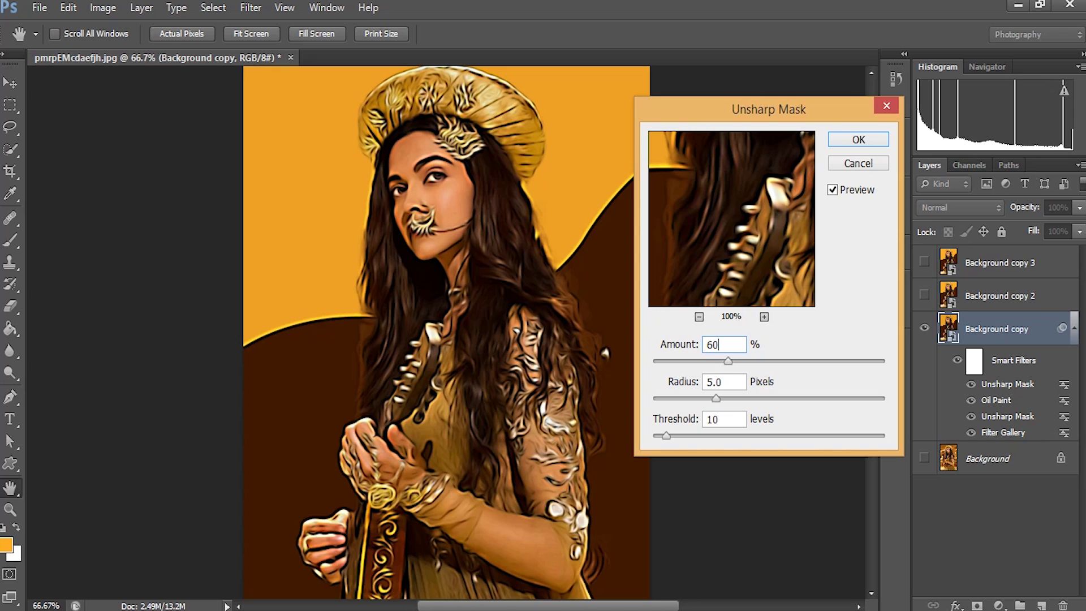
Step: Try a threshold of 47, set the second Unsharp Mask's threshold to 6 levels, compare the preview and apply the filter
double_click(714, 419)
left_click_drag(666, 436, 713, 435)
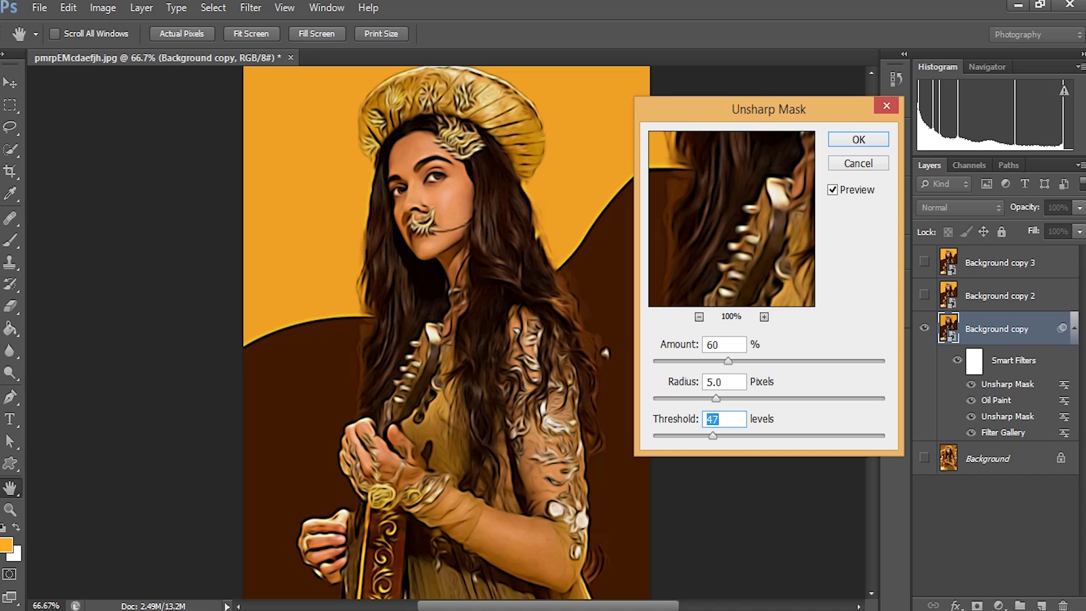
key("shift+Down")
key("shift+Down")
key("shift+Down")
key("shift+Down")
key("Down")
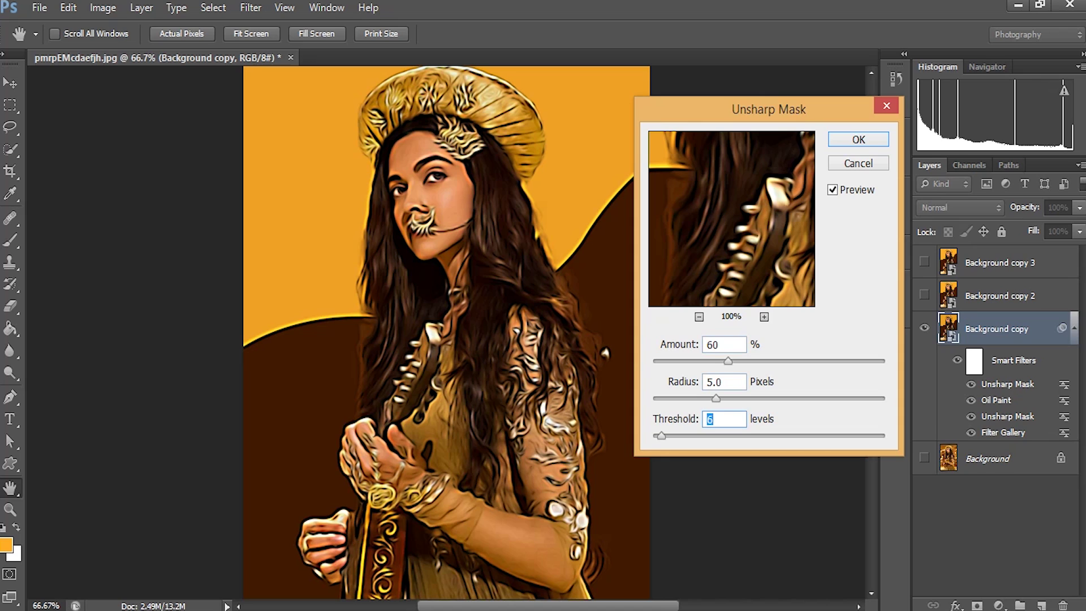
left_click(832, 190)
key("p")
key("Return")
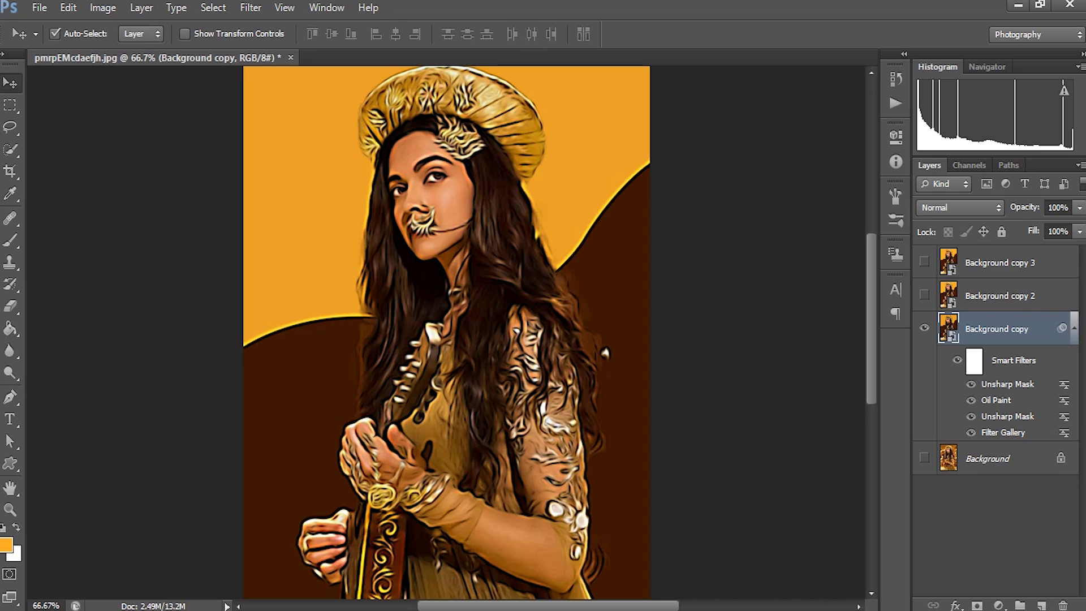
Step: Compare the image with and without the topmost Unsharp Mask smart filter, and select the Background copy 2 layer
left_click(971, 384)
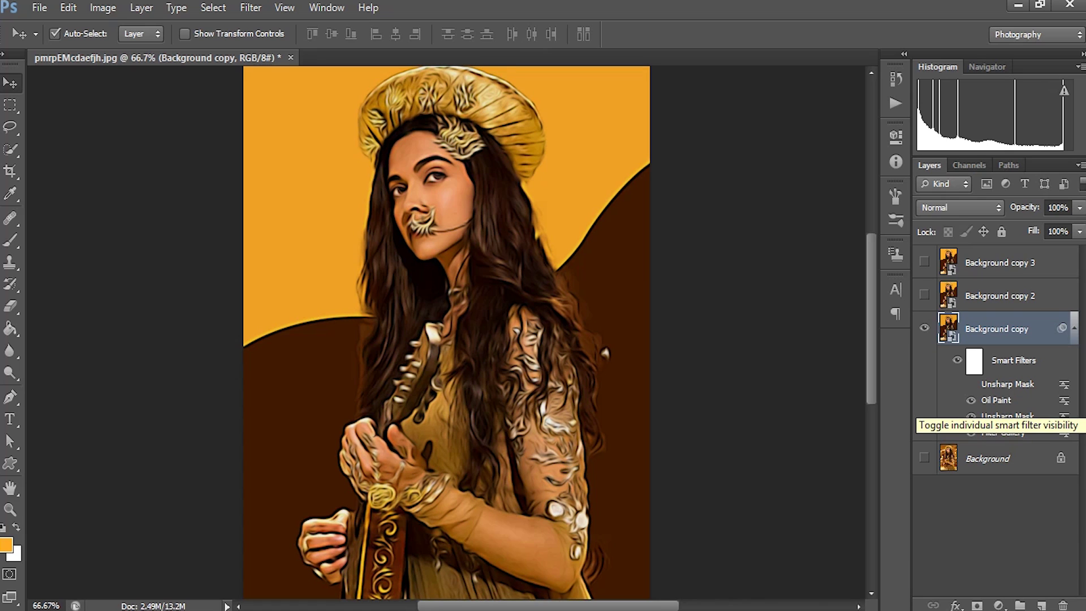
left_click(970, 384)
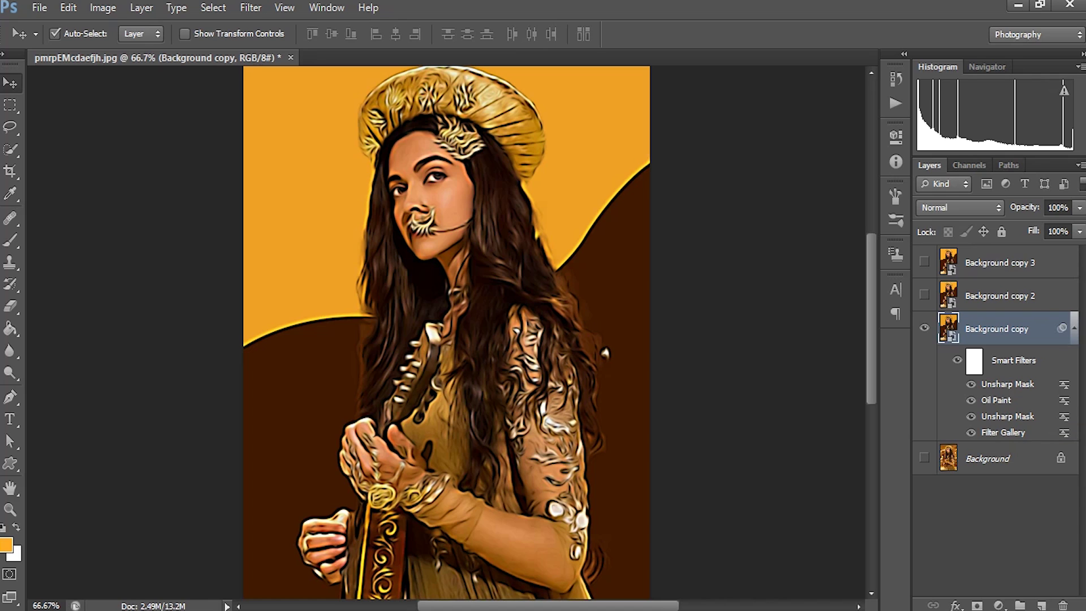
left_click(1000, 295)
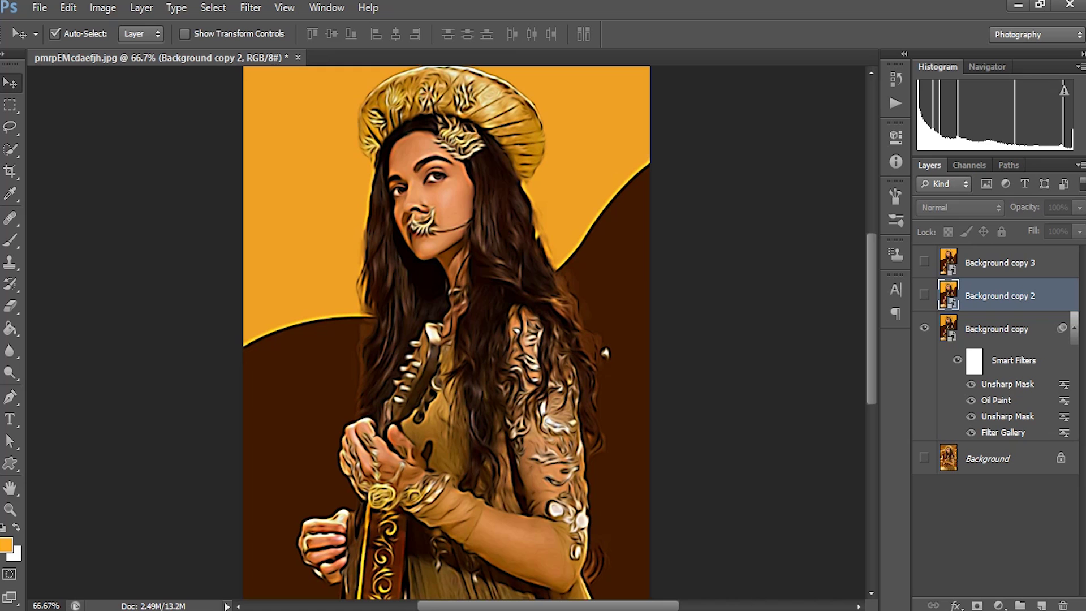
Step: Show Background copy 2 and apply Poster Edges with edge thickness 2, edge intensity 0 and posterization 6
left_click(924, 294)
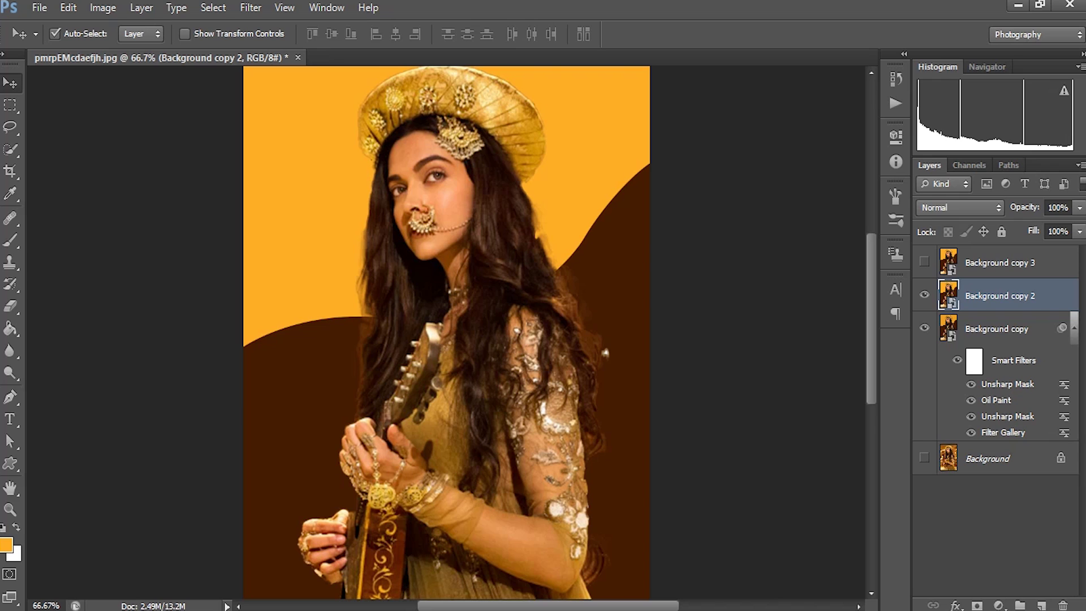
left_click(250, 7)
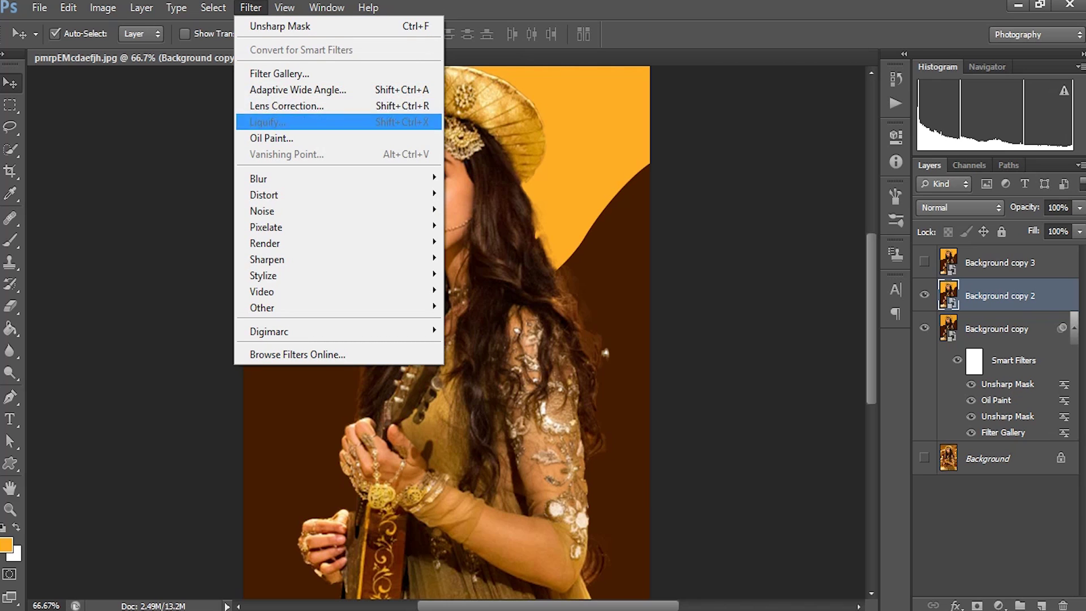
left_click(279, 74)
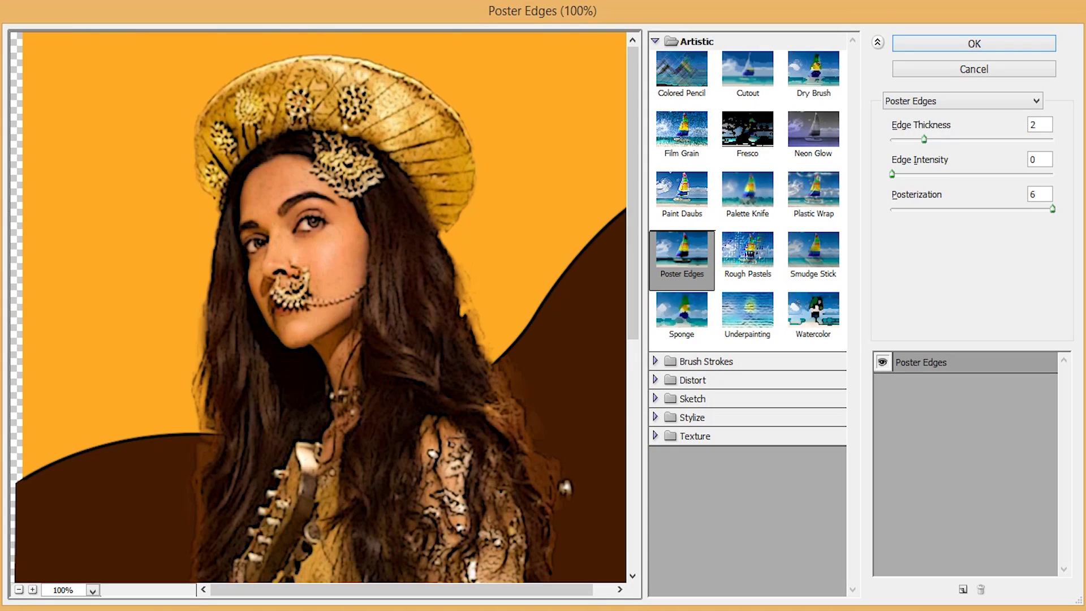
left_click(974, 43)
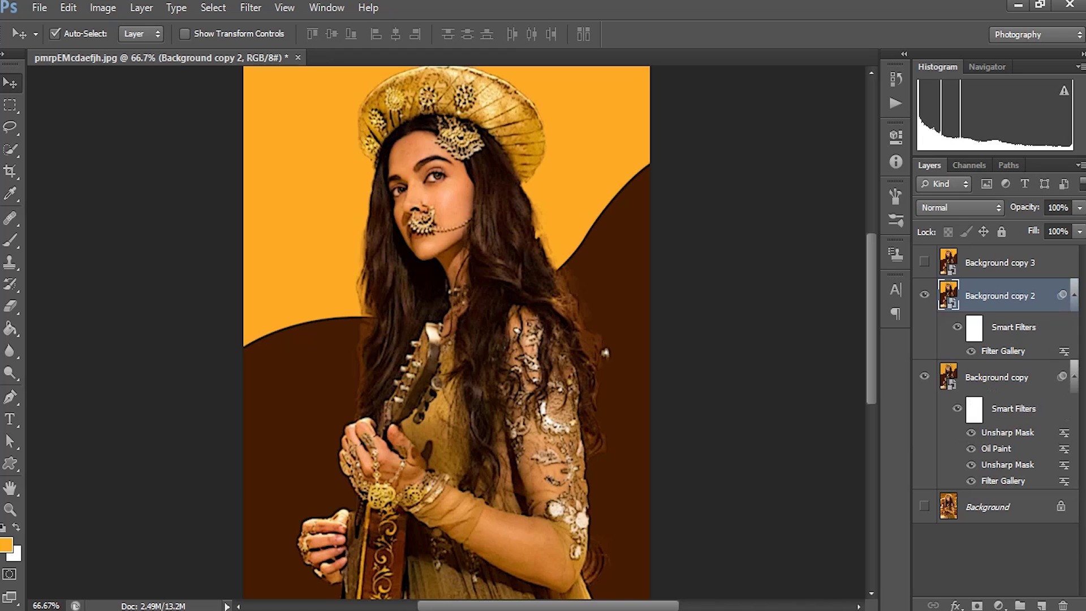
Step: Apply Oil Paint to Background copy 2 with Stylization 5, Cleanliness 1, Scale 0.1 and Bristle Detail 10, and compare the image without the layer
left_click(251, 7)
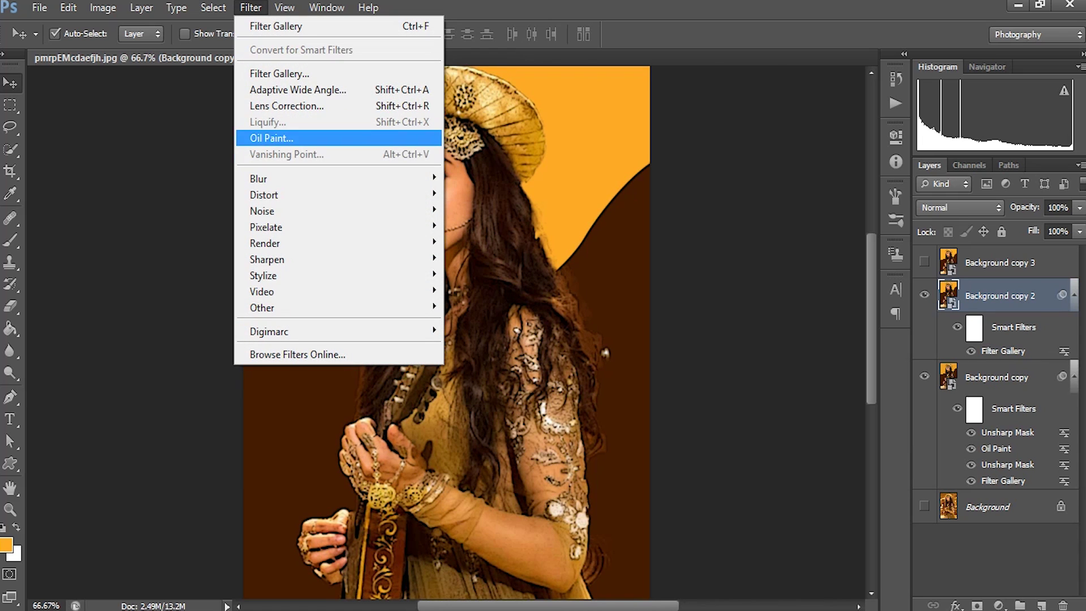
left_click(271, 138)
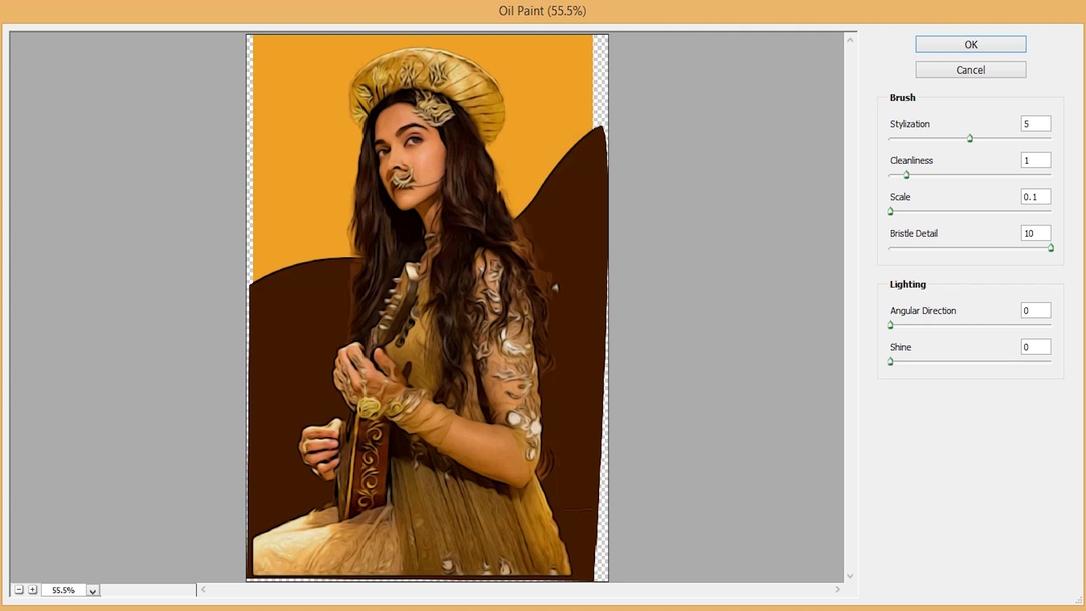
left_click(970, 45)
key("Return")
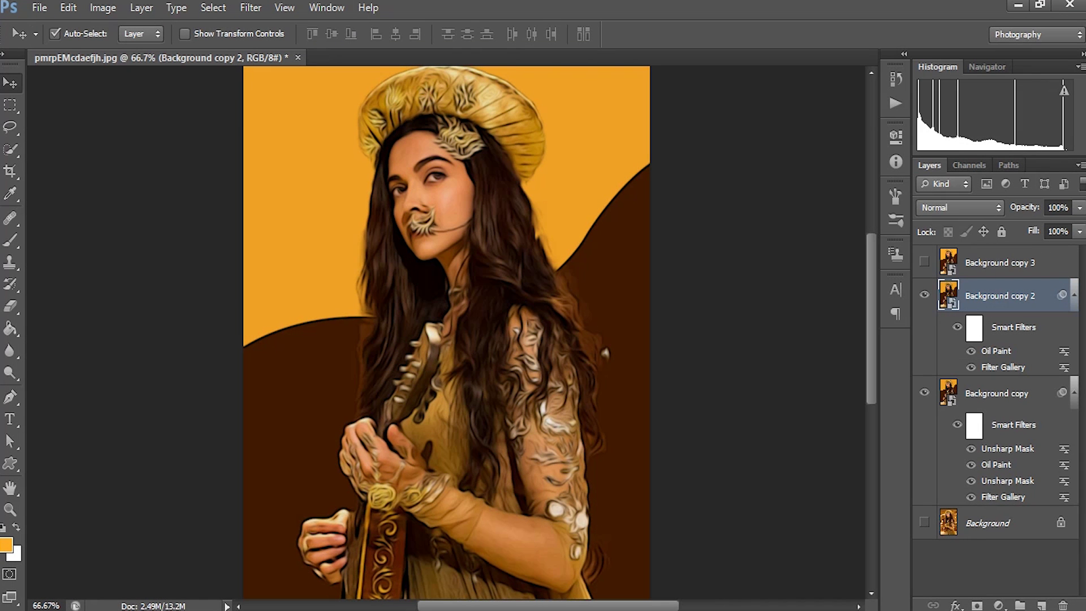
left_click(924, 295)
left_click(924, 294)
Step: Set Background copy 2 to Overlay blending, try 30% opacity, and settle on 25%
left_click(959, 208)
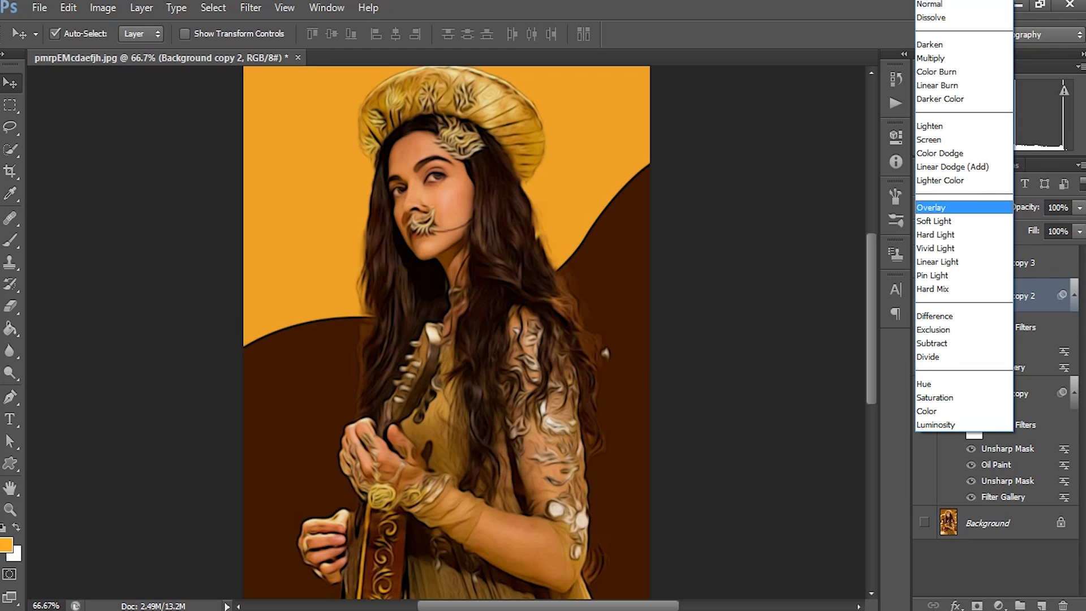
left_click(939, 207)
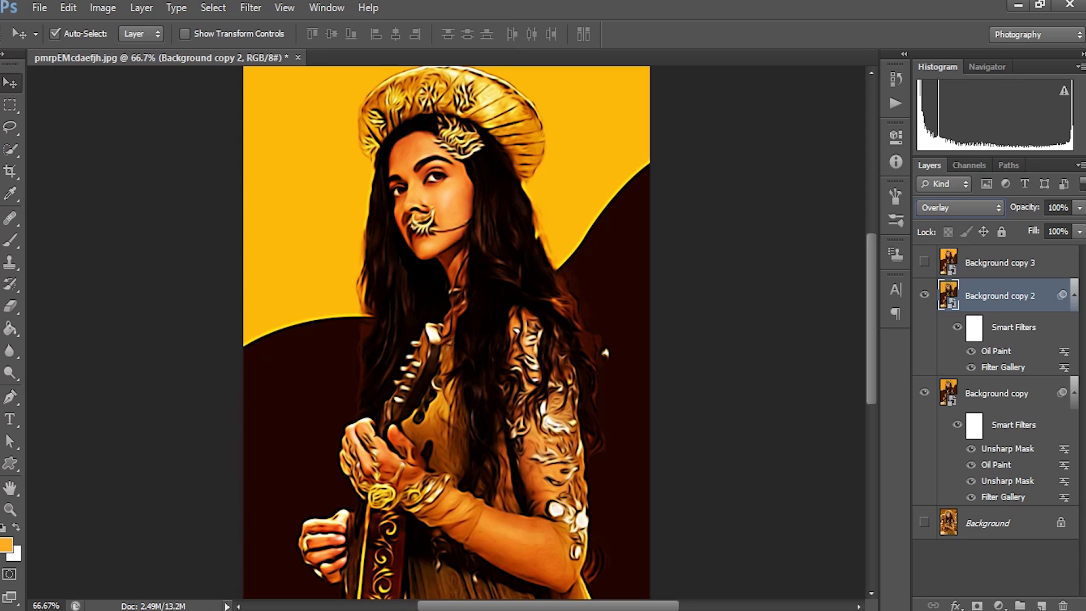
left_click_drag(1058, 207, 1048, 208)
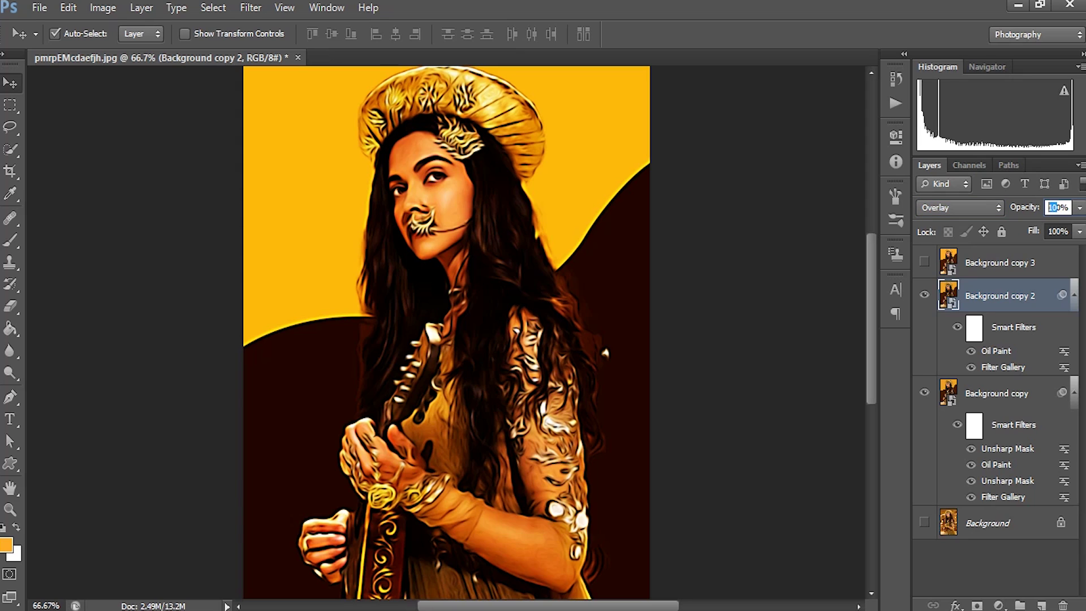
type("30")
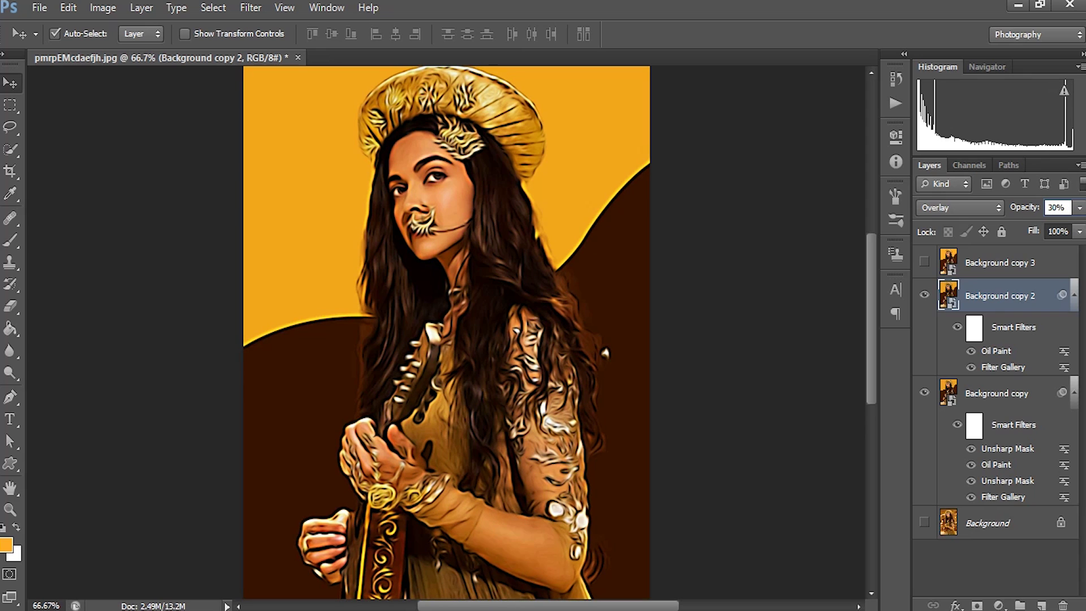
double_click(1050, 207)
type("25")
key("Return")
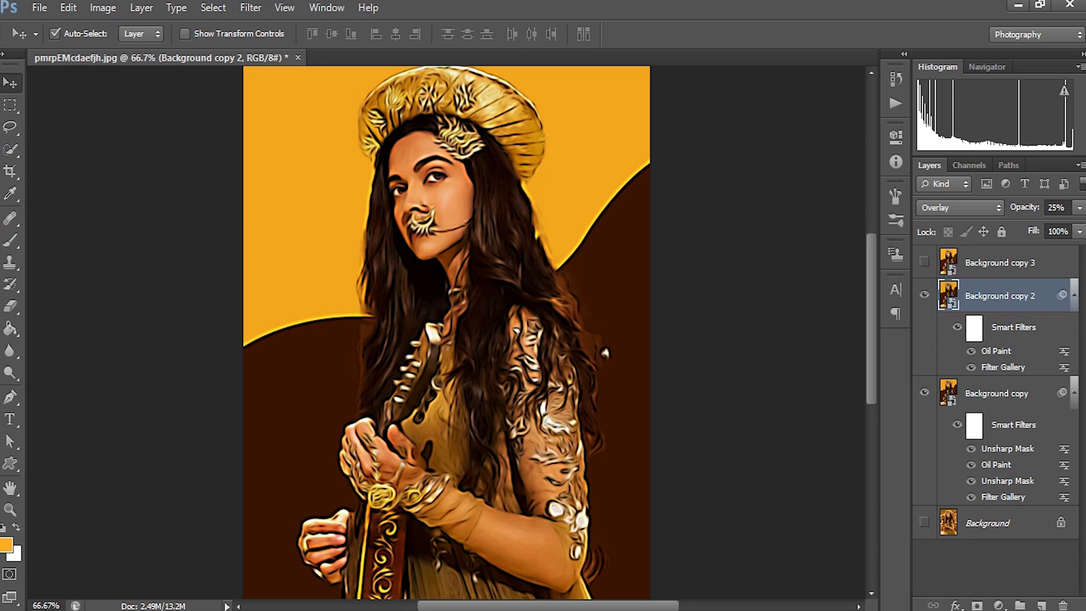
Step: Show Background copy 3 and set up a High Pass filter on it with a radius of 2.5 pixels
left_click(999, 263)
left_click(924, 261)
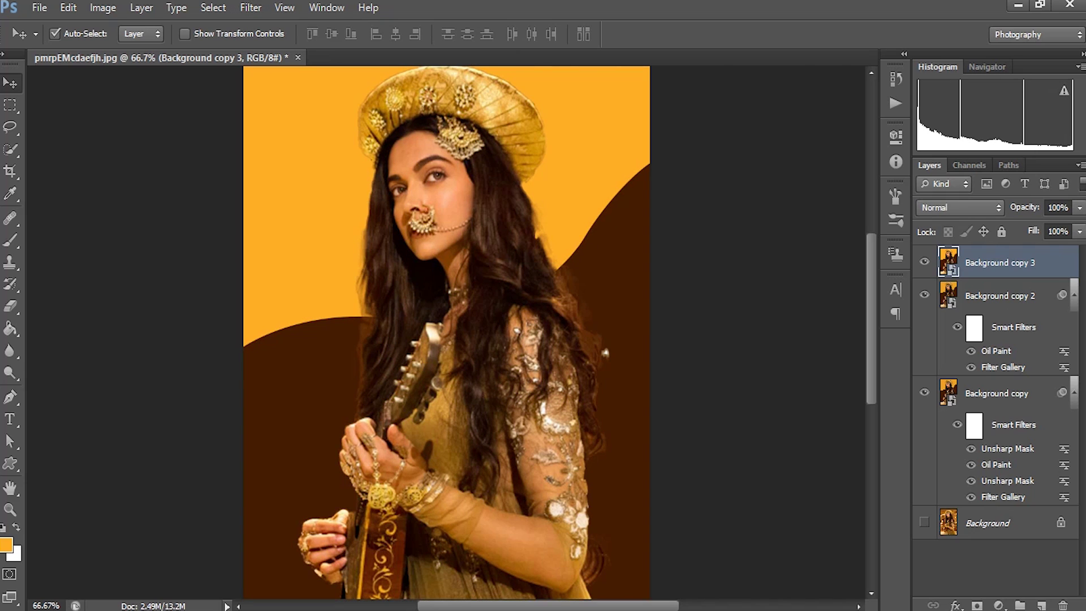
left_click(250, 8)
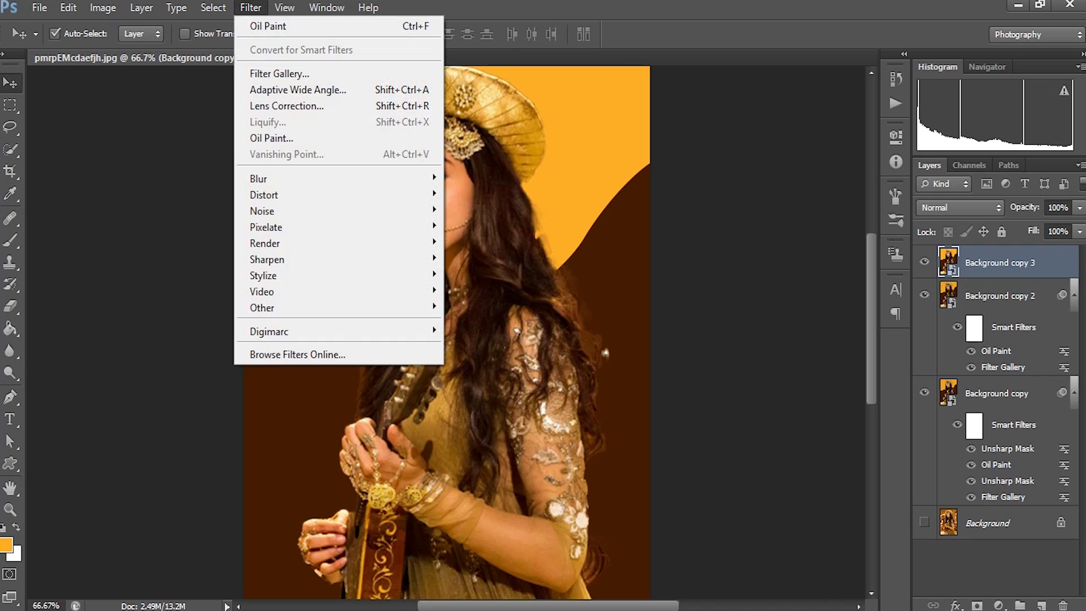
mouse_move(339, 308)
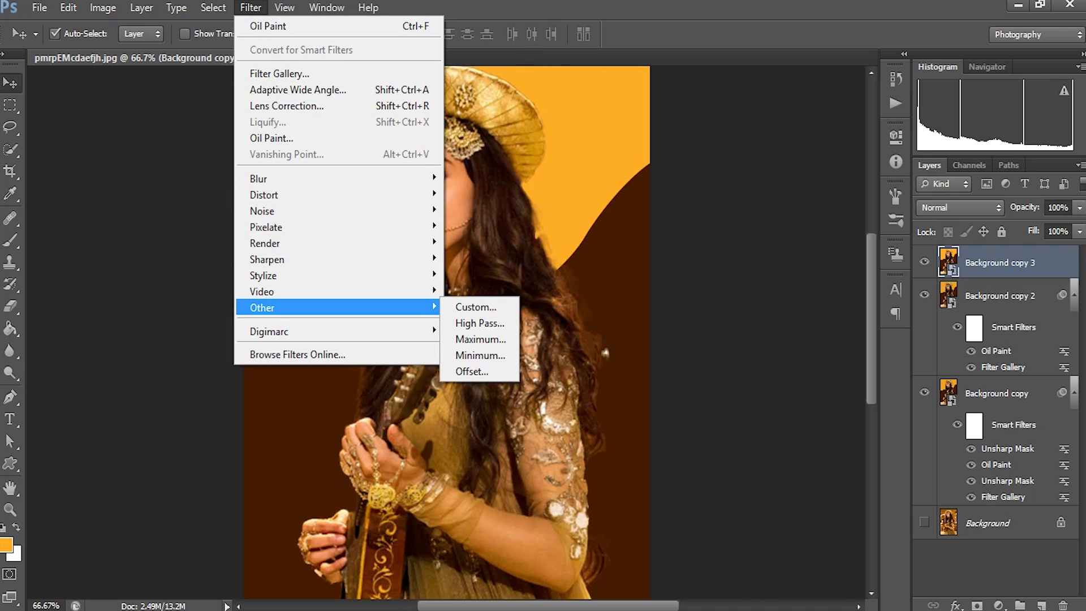
left_click(479, 323)
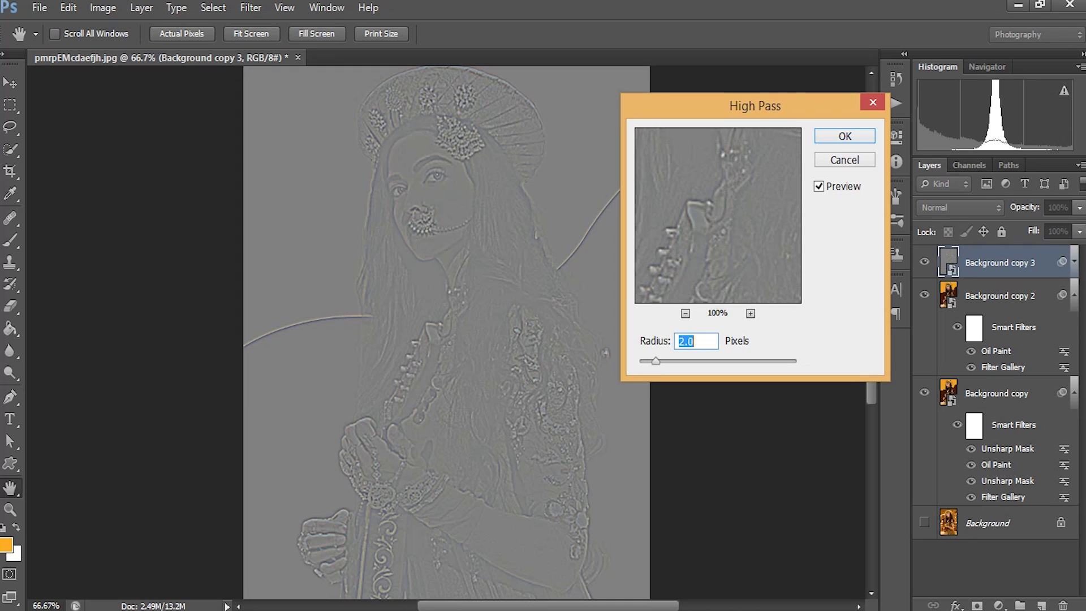
left_click(685, 313)
left_click(685, 313)
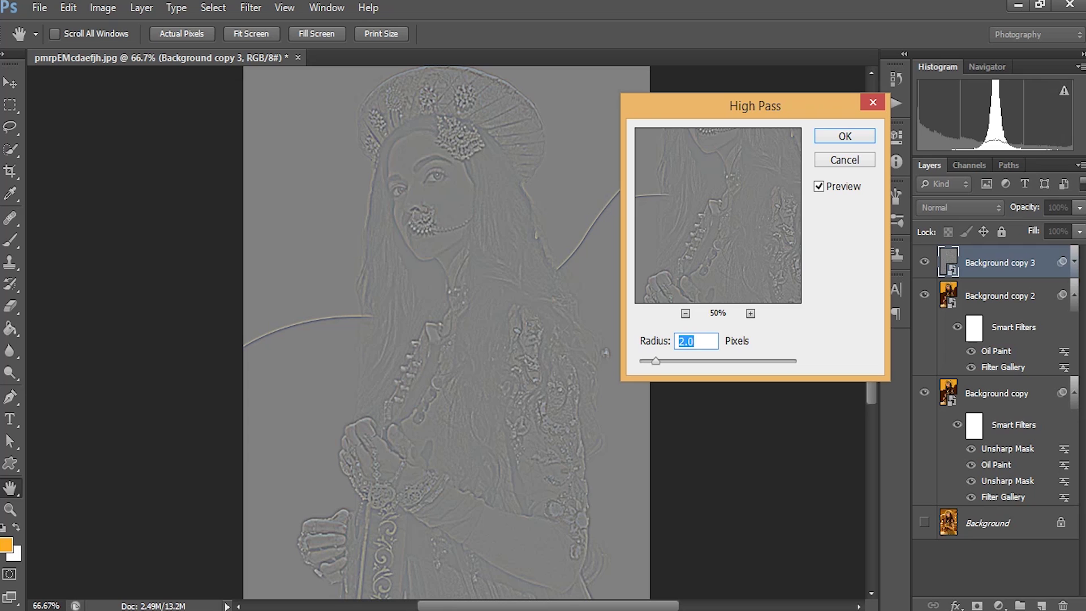
type("2.5")
key("Return")
Step: Check the High Pass preview around the hat, sleeve and face, and apply the filter
left_click_drag(755, 150, 679, 283)
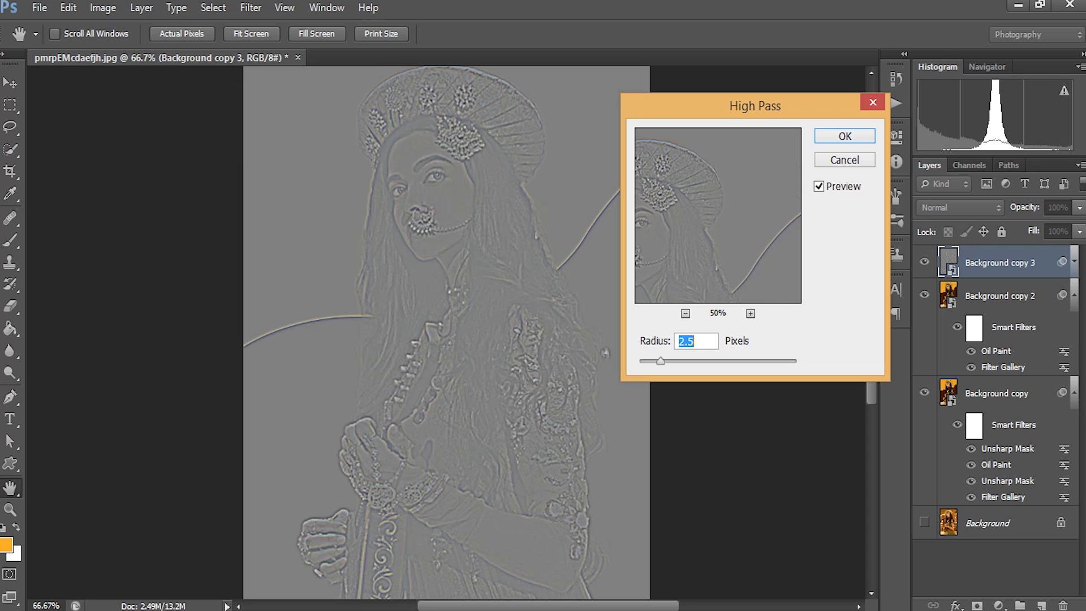
left_click(513, 444)
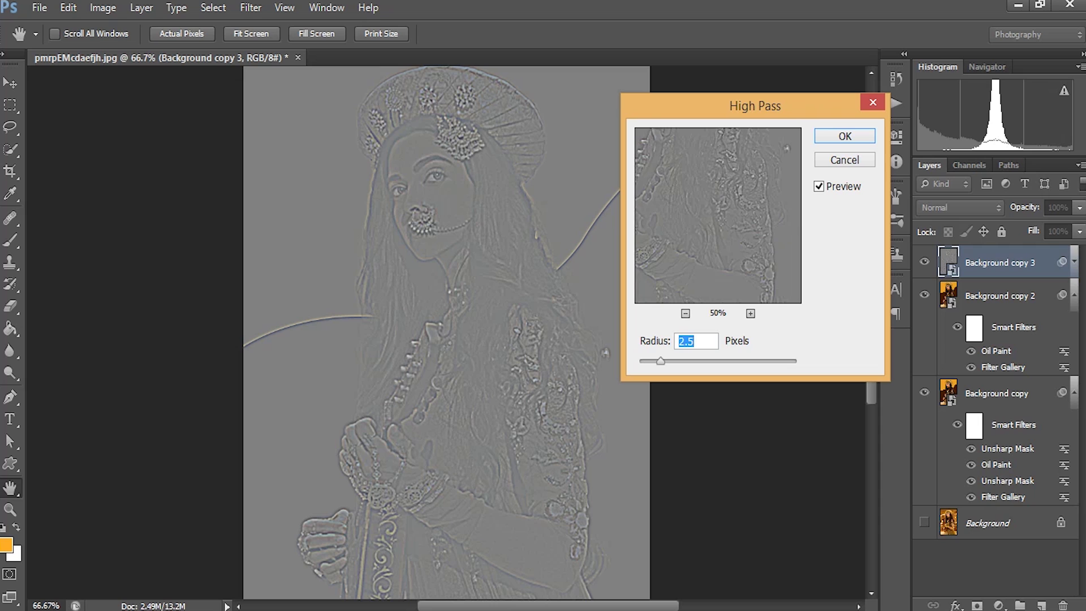
left_click(389, 169)
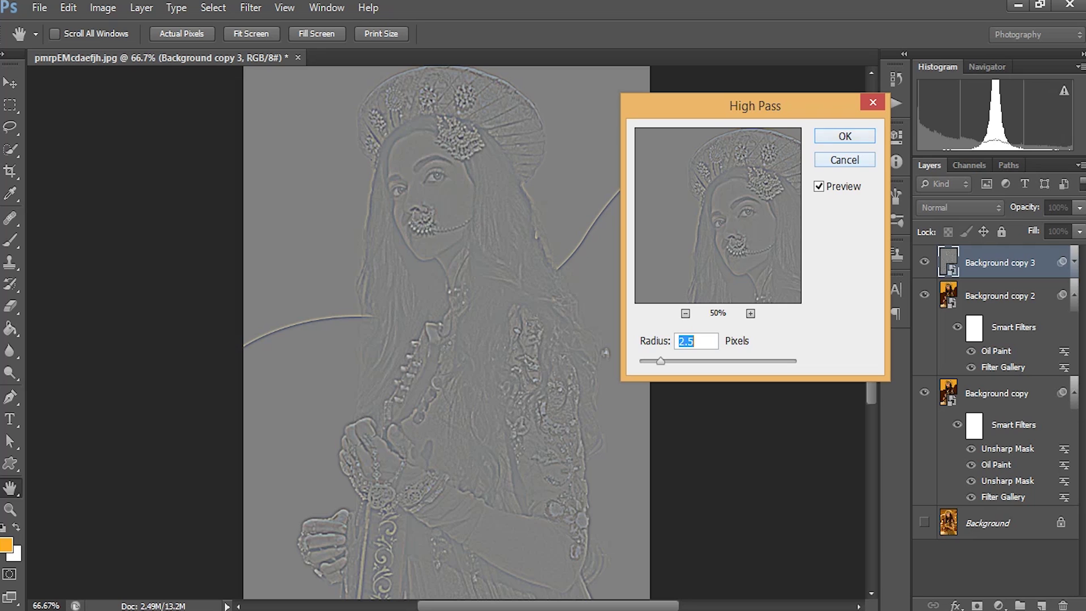
key("Return")
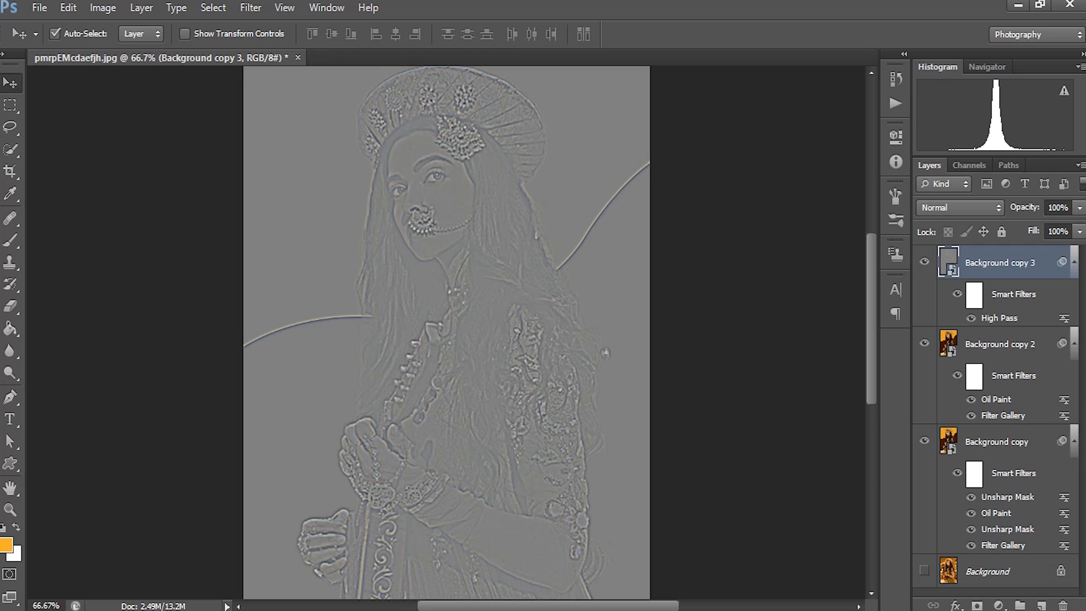
Step: Change the blending mode of Background copy 3 to Vivid Light
left_click(959, 207)
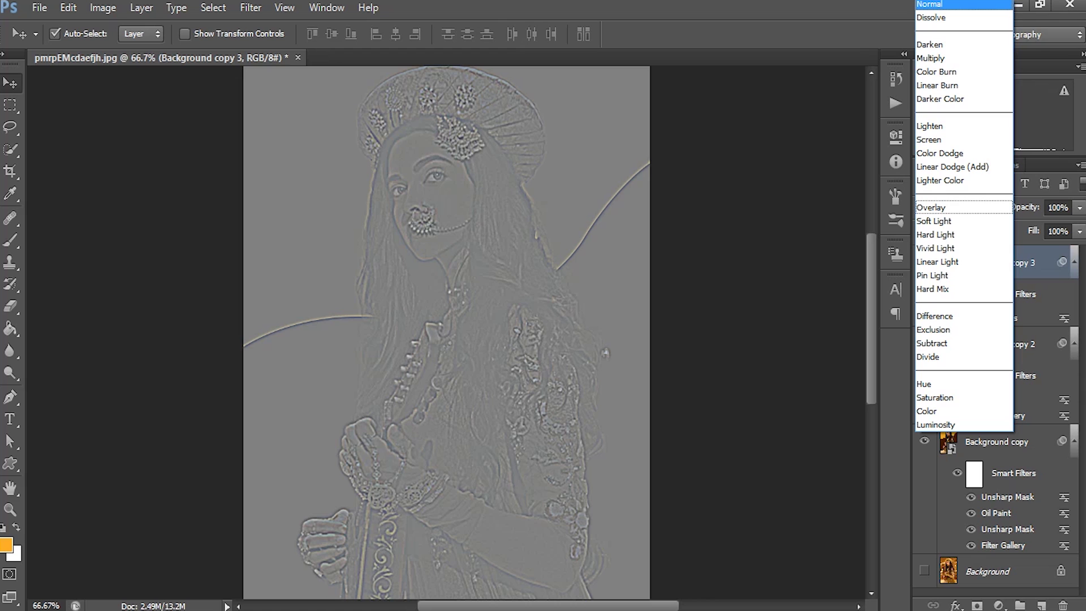
key("Down")
key("Down")
key("Down")
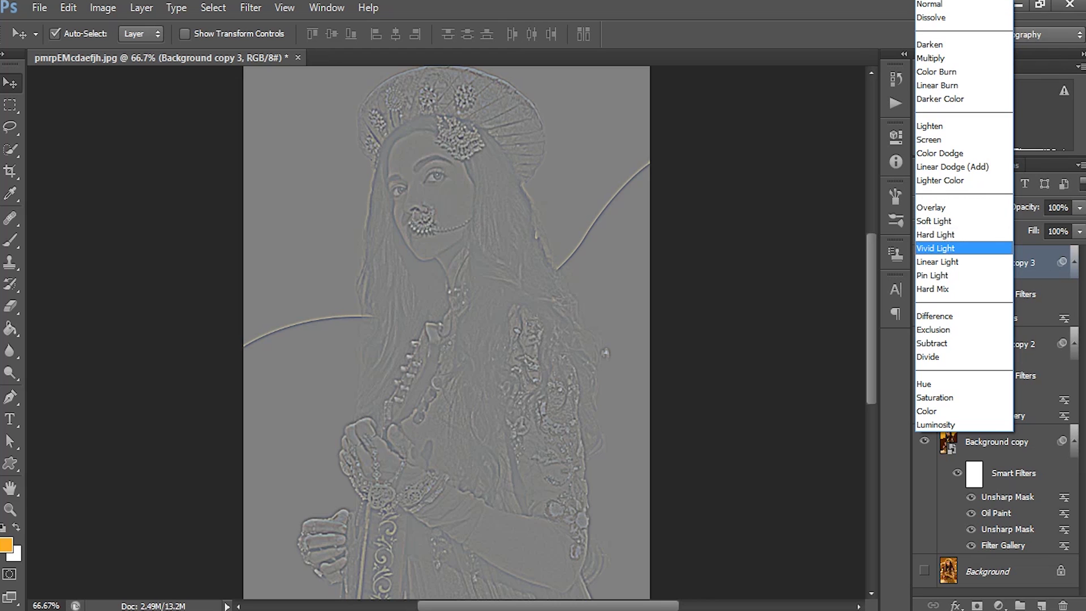
key("Return")
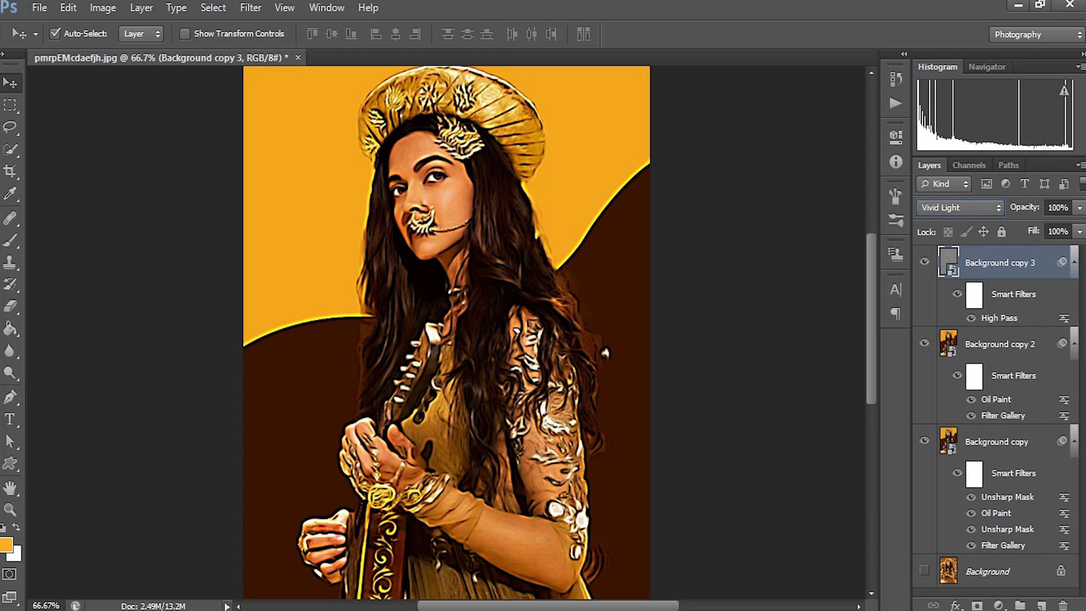
Step: Open the embedded contents of the Background copy smart object for editing
mouse_move(870, 265)
left_mouse_down()
mouse_move(871, 307)
mouse_move(871, 253)
left_mouse_up()
scroll(447, 334, "down", 5)
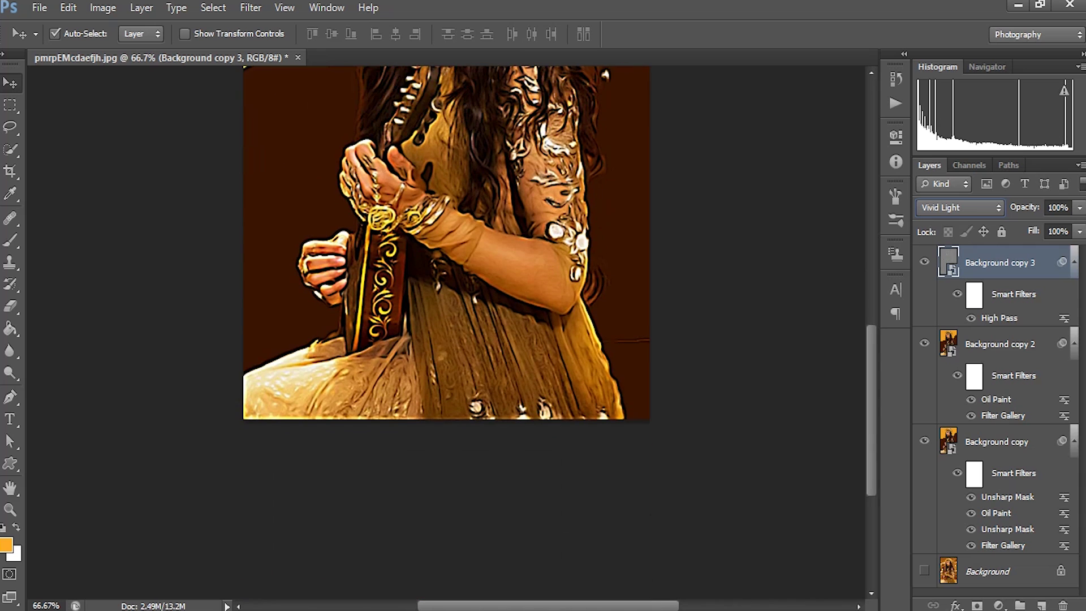
scroll(447, 333, "up", 4)
scroll(446, 334, "up", 2)
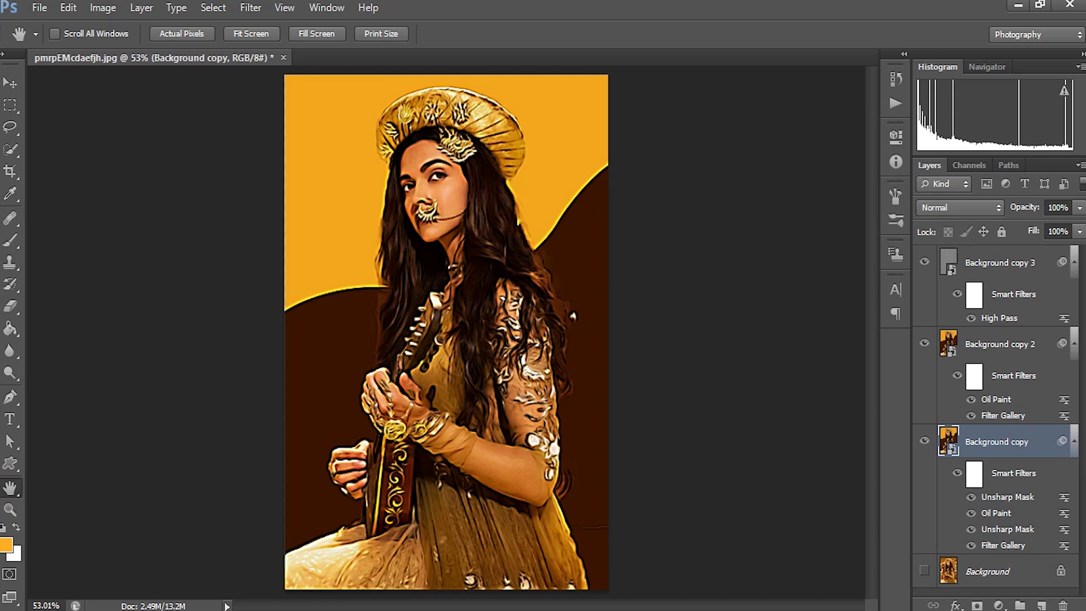
double_click(948, 441)
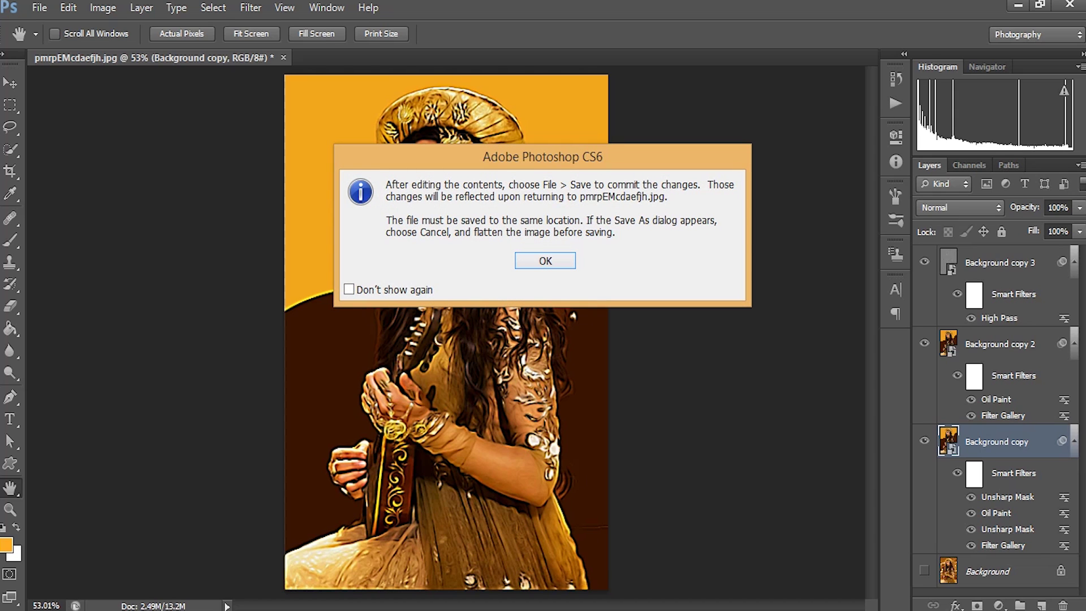
key("Return")
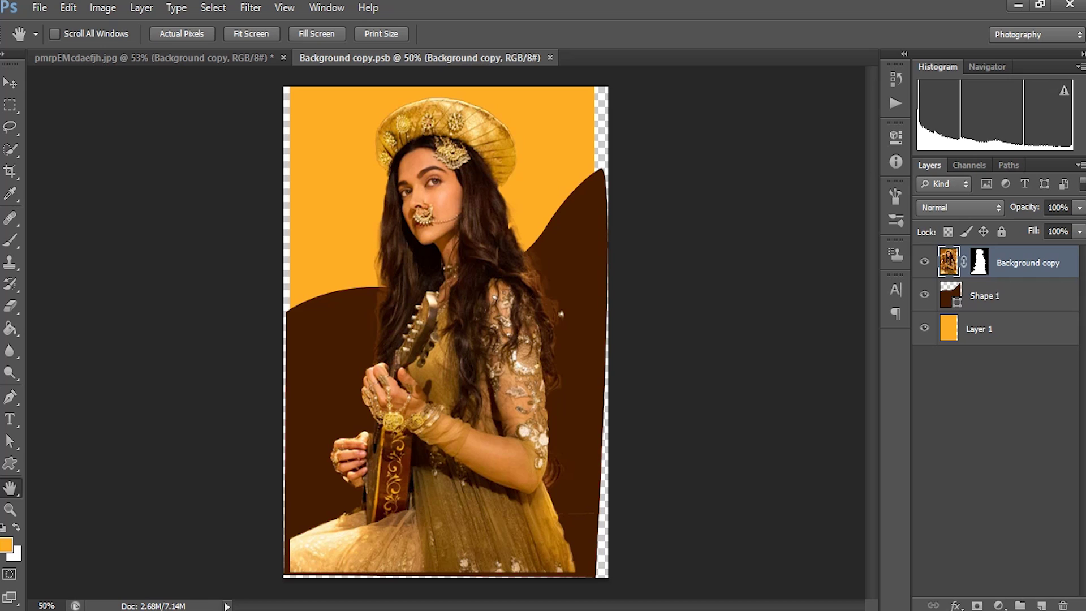
Step: Recolour the wavy Shape 1 to orange ffae27 sampled from the backdrop, and move the shape lower
left_click(995, 329)
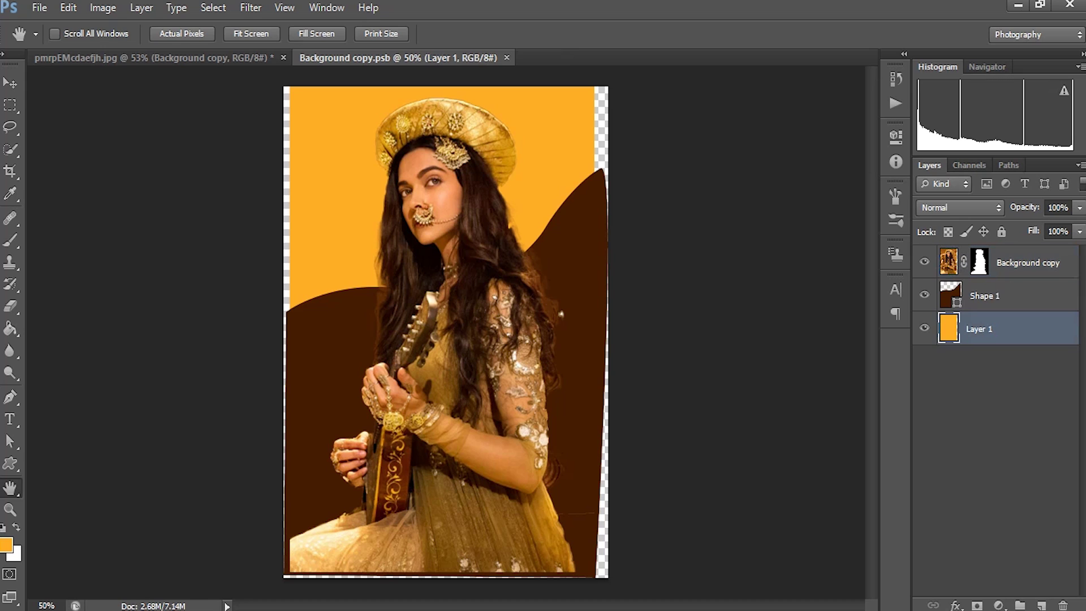
double_click(951, 295)
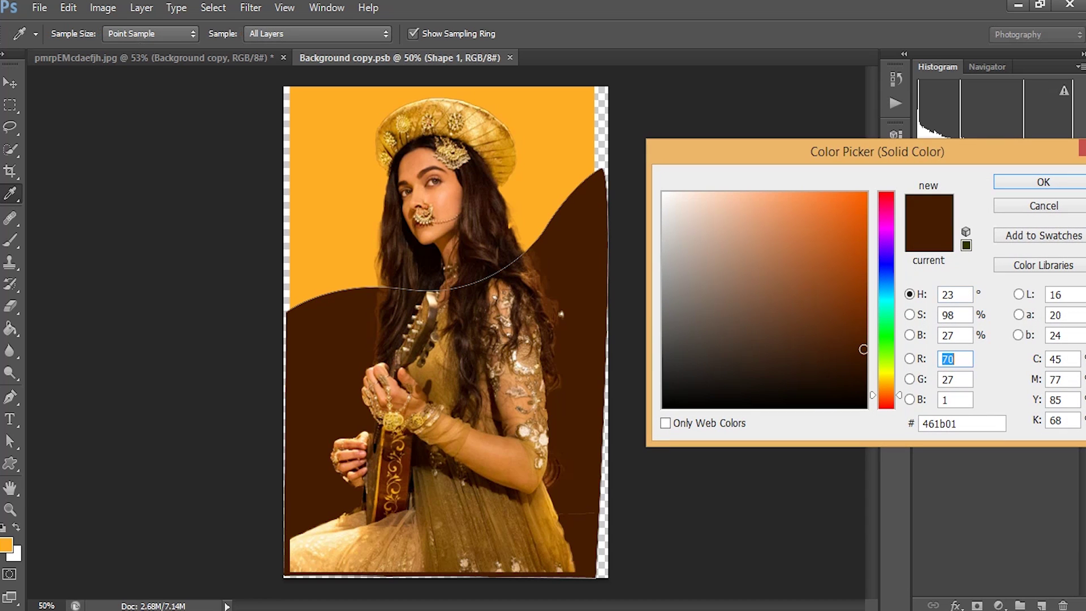
left_click(553, 148)
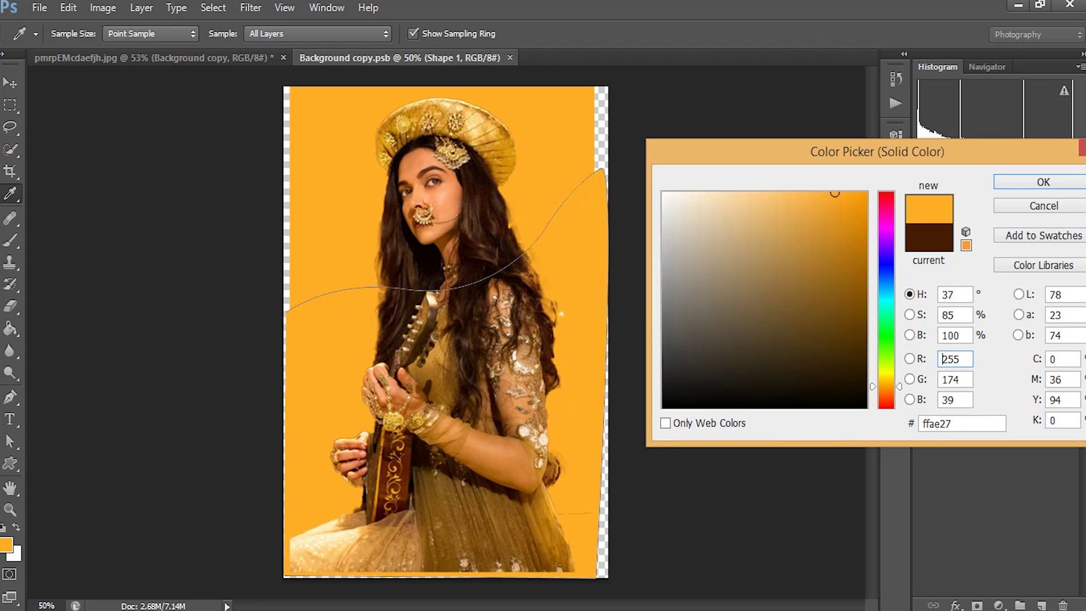
left_click(1044, 181)
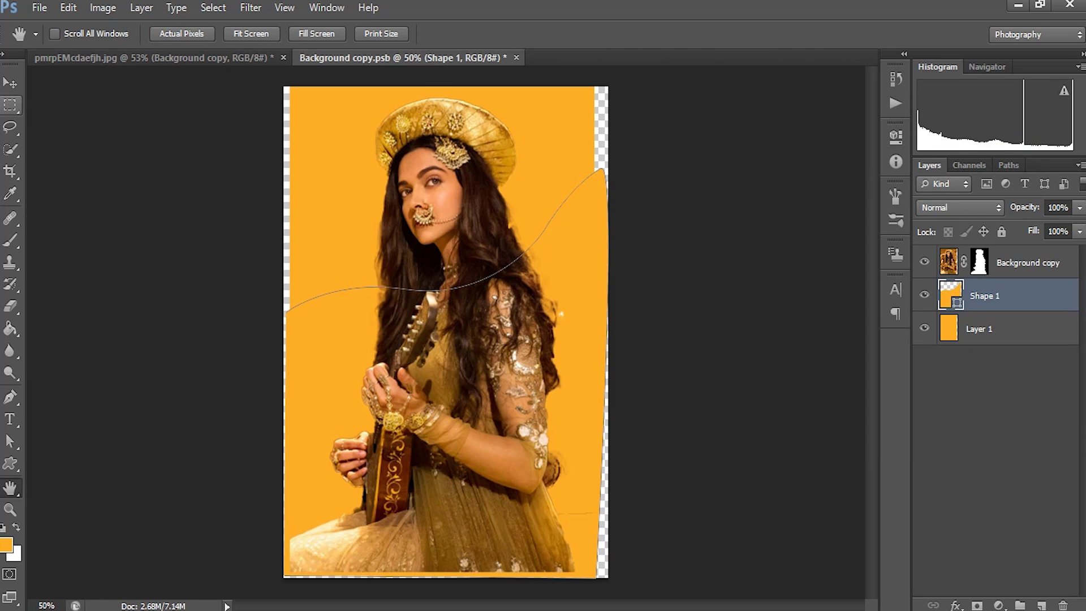
left_click(10, 82)
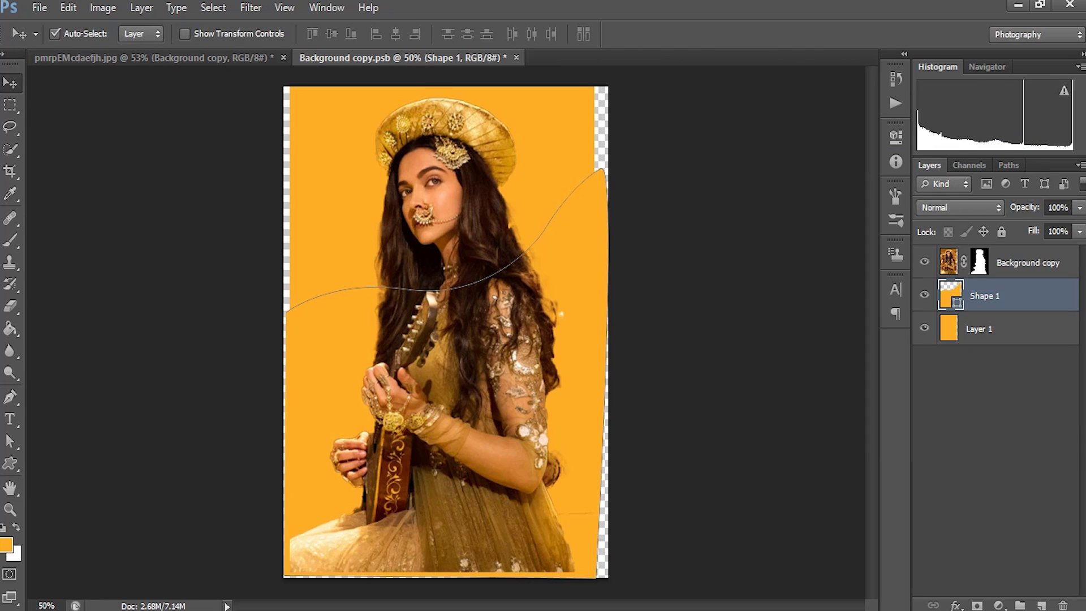
left_click_drag(565, 215, 565, 268)
Step: Fill the backdrop on Layer 1 with white
left_click(979, 328)
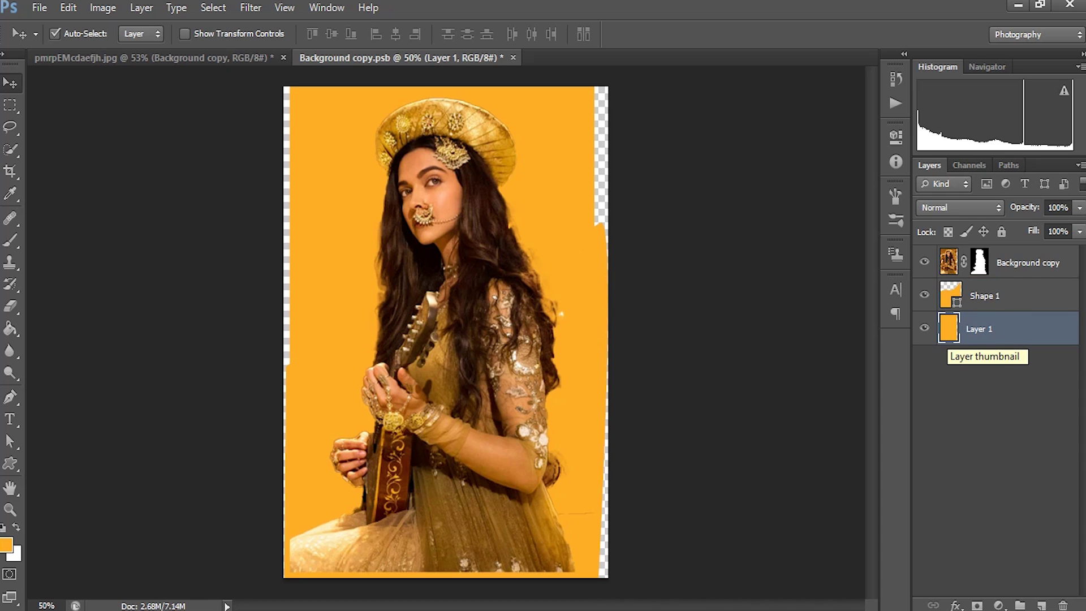
key("x")
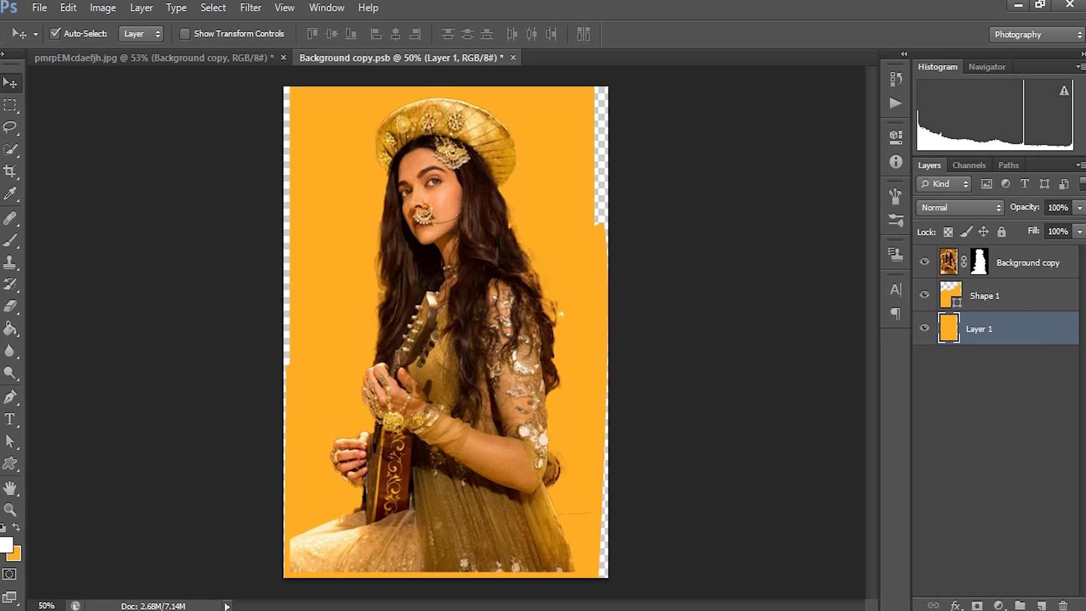
left_click(11, 328)
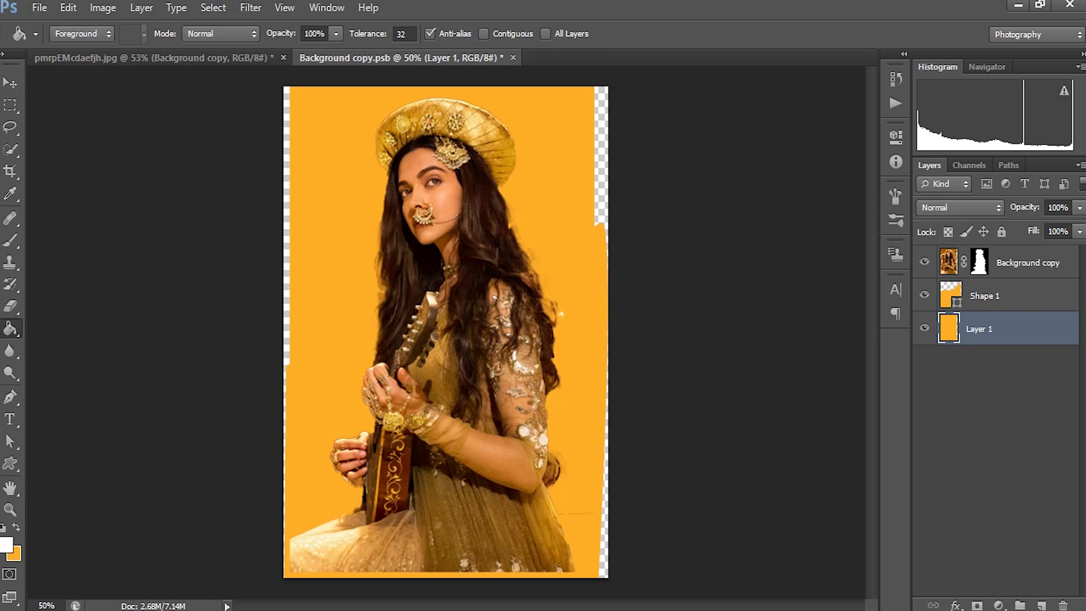
left_click(334, 215)
key("v")
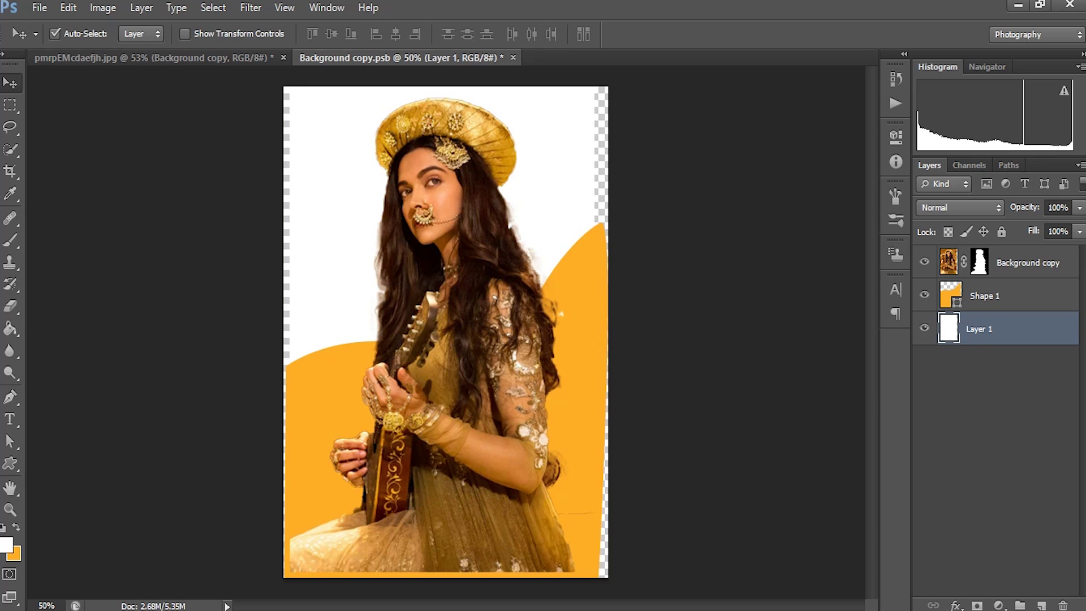
Step: Save and close the Background copy smart object's contents to update the main pmrpEMcdaefjh.jpg composition
left_click(513, 57)
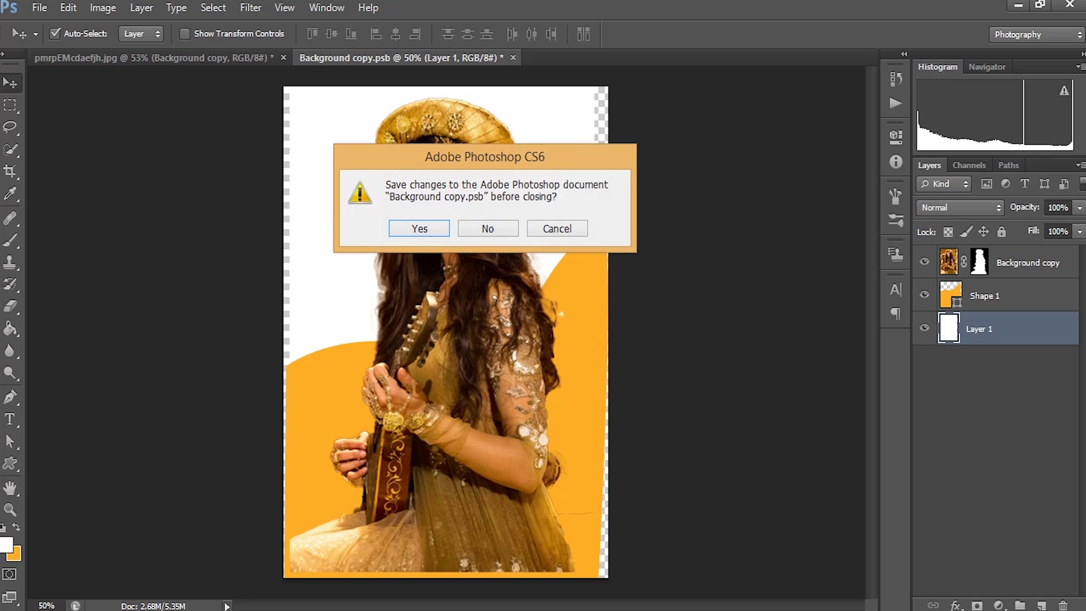
key("Return")
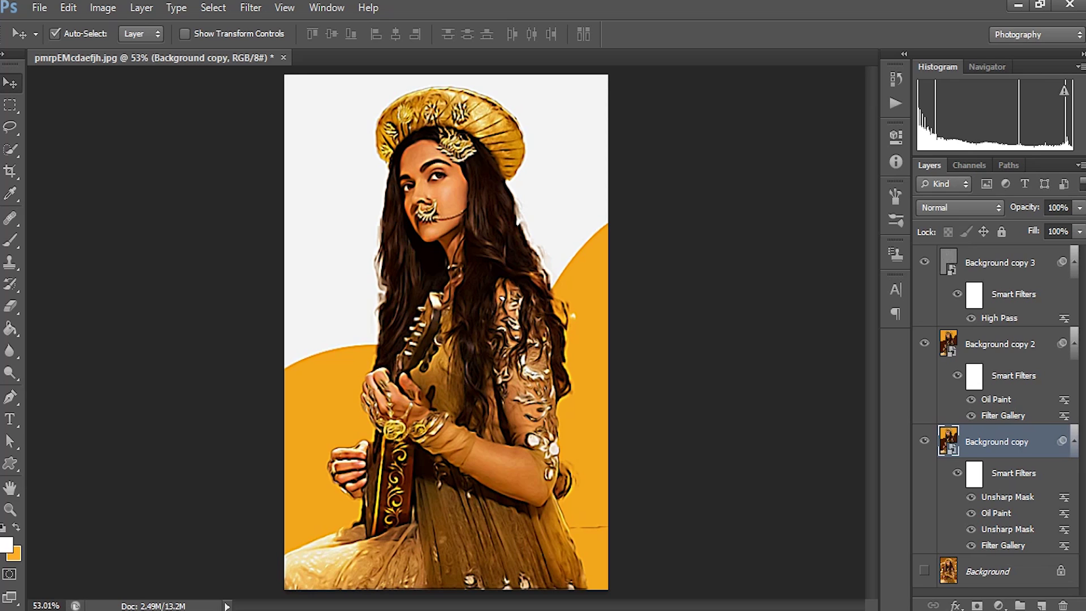
key("ctrl+space")
mouse_move(447, 198)
left_mouse_down()
mouse_move(503, 198)
mouse_move(433, 198)
left_mouse_up()
scroll(445, 332, "up", 1)
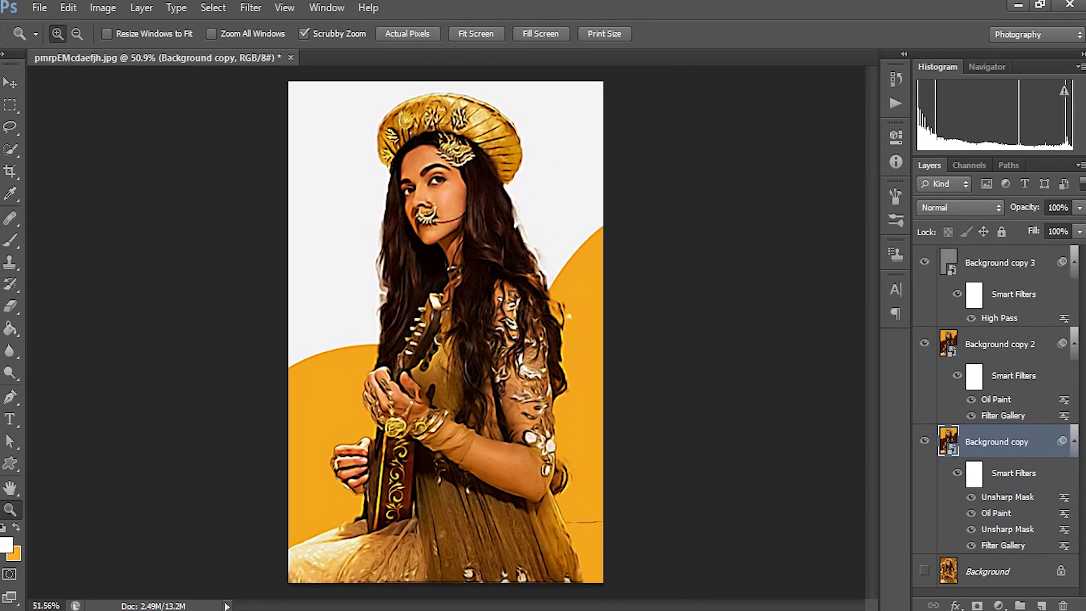
scroll(446, 332, "up", 1)
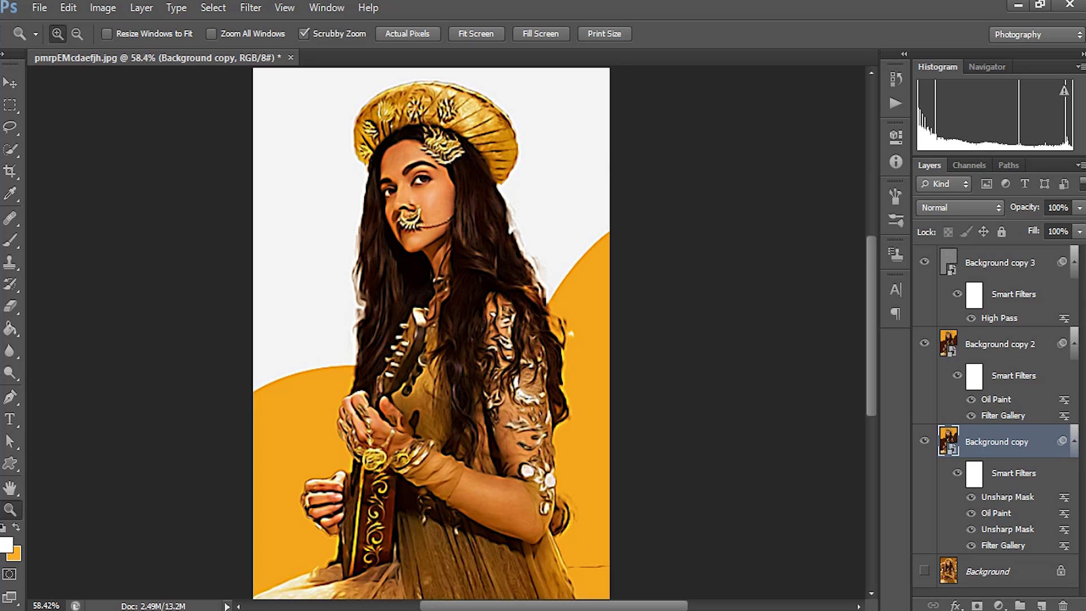
Step: Revert the document to its opening snapshot in the history to view the original photo
left_click(896, 78)
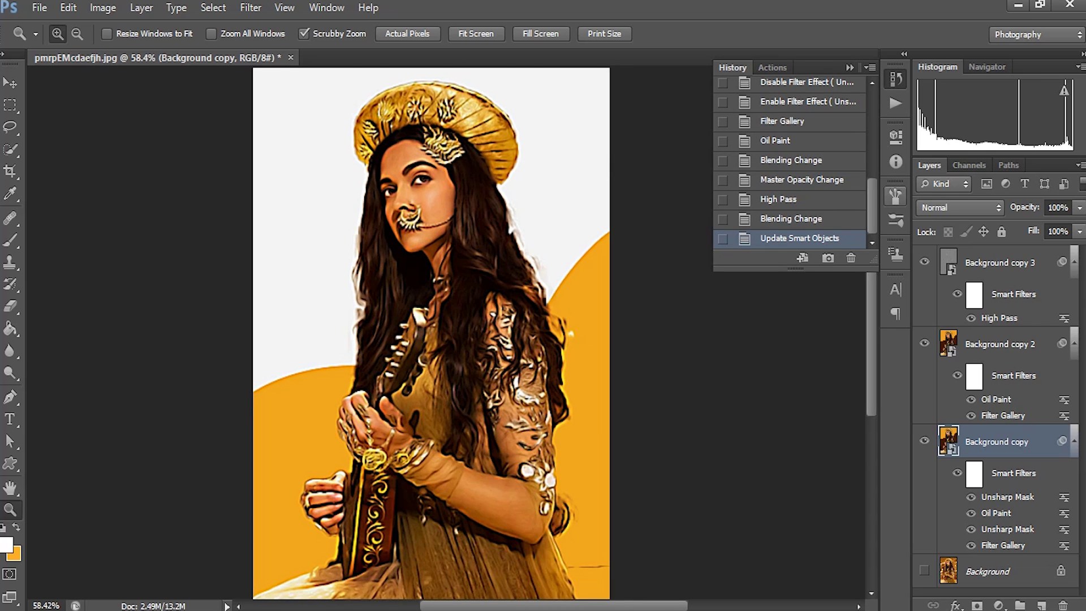
scroll(792, 164, "up", 8)
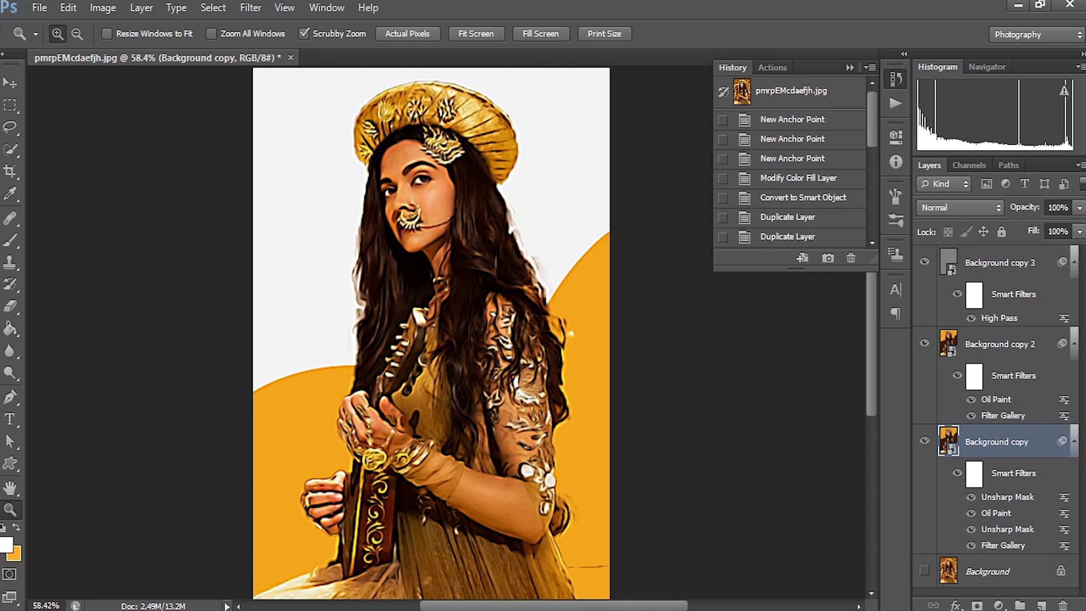
left_click(791, 91)
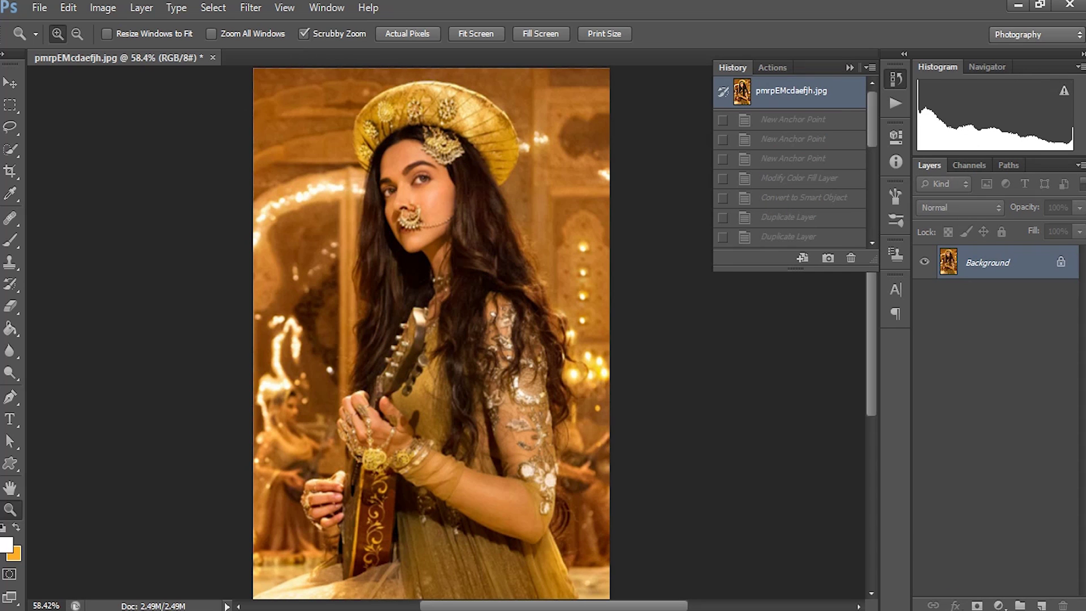
Step: Review the edit stages from anchor points through duplicated layers and smart filters, ending on the Update Smart Objects history state
left_click(792, 139)
left_click(803, 198)
left_click(788, 217)
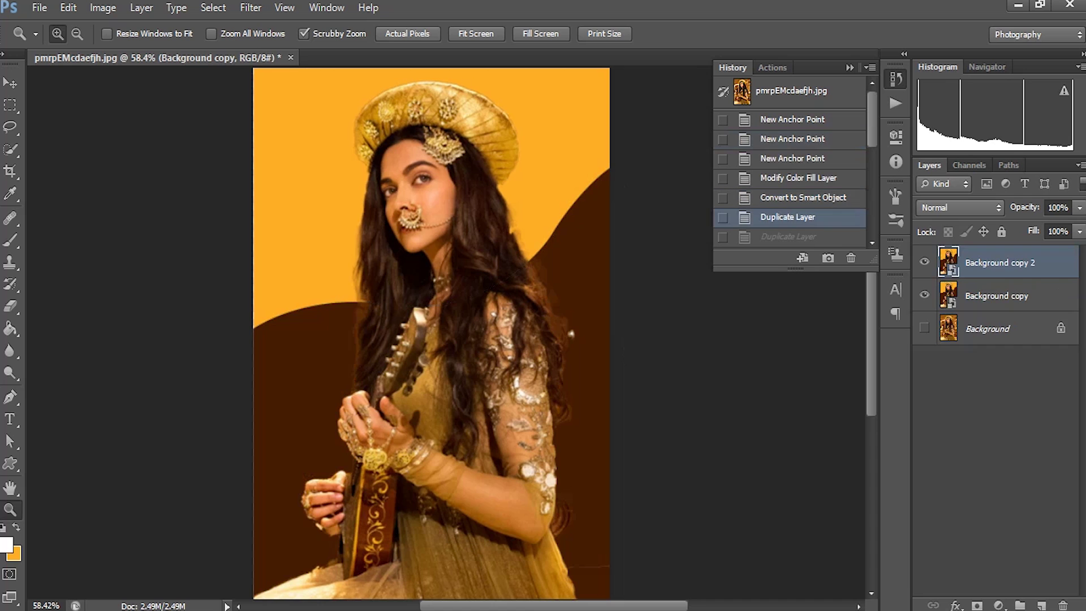
left_click(787, 236)
scroll(792, 170, "down", 2)
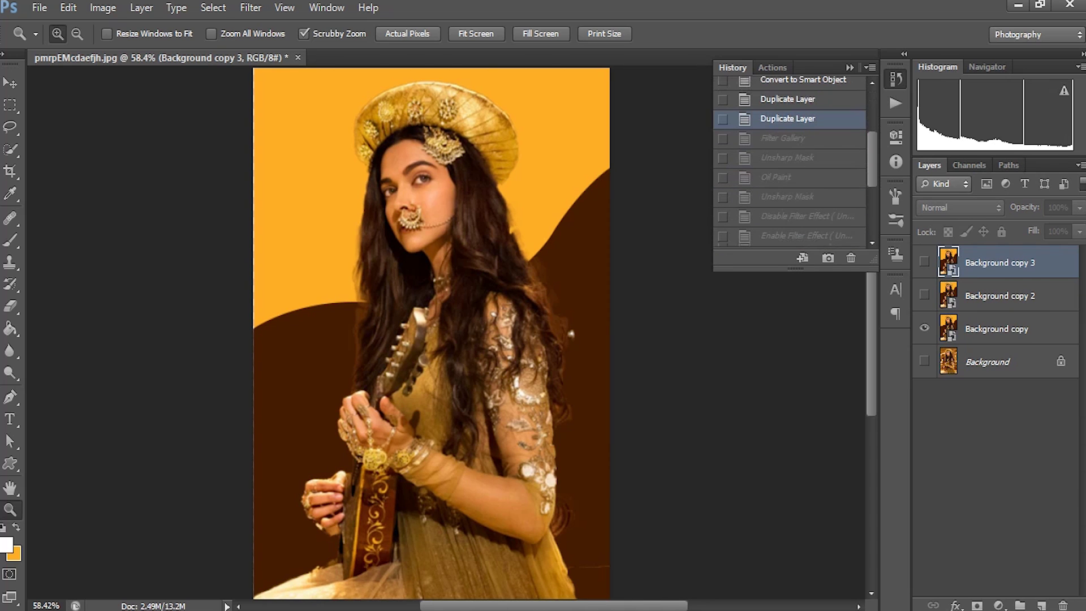
left_click(787, 178)
left_click(792, 217)
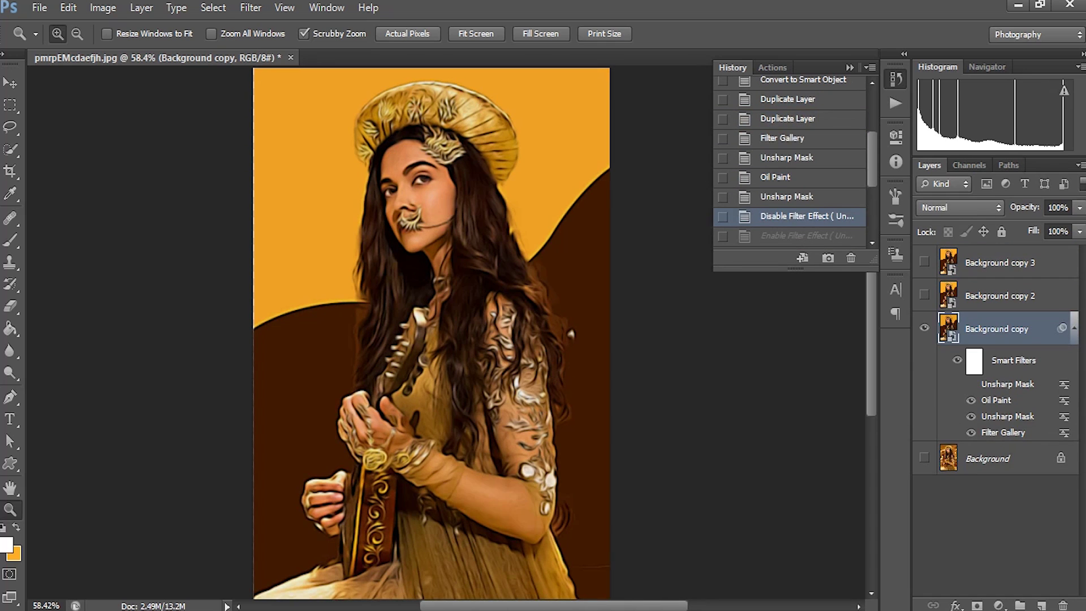
scroll(791, 161, "down", 3)
left_click(799, 238)
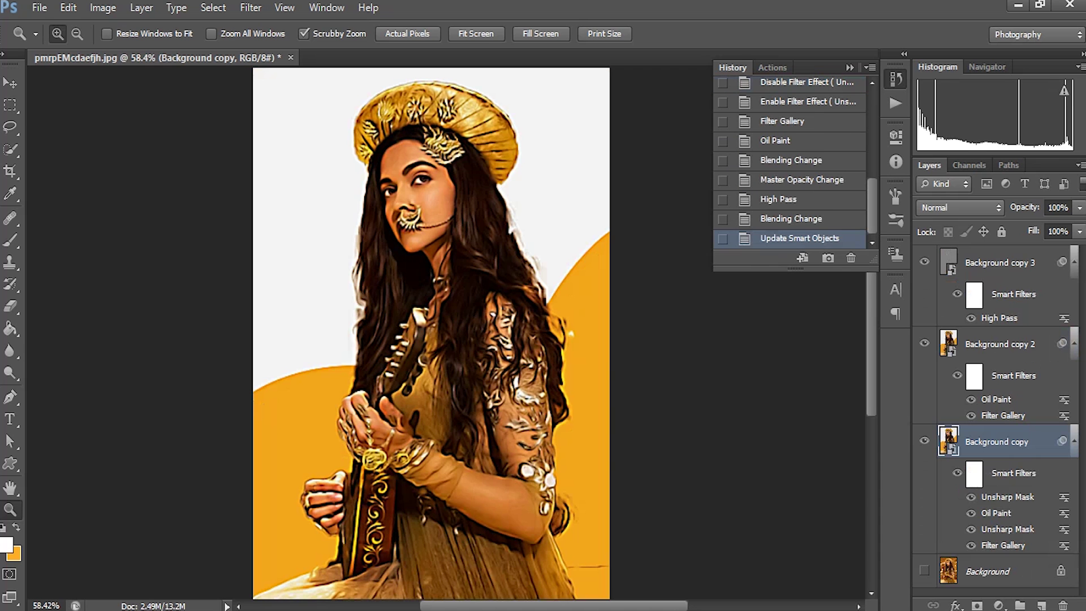